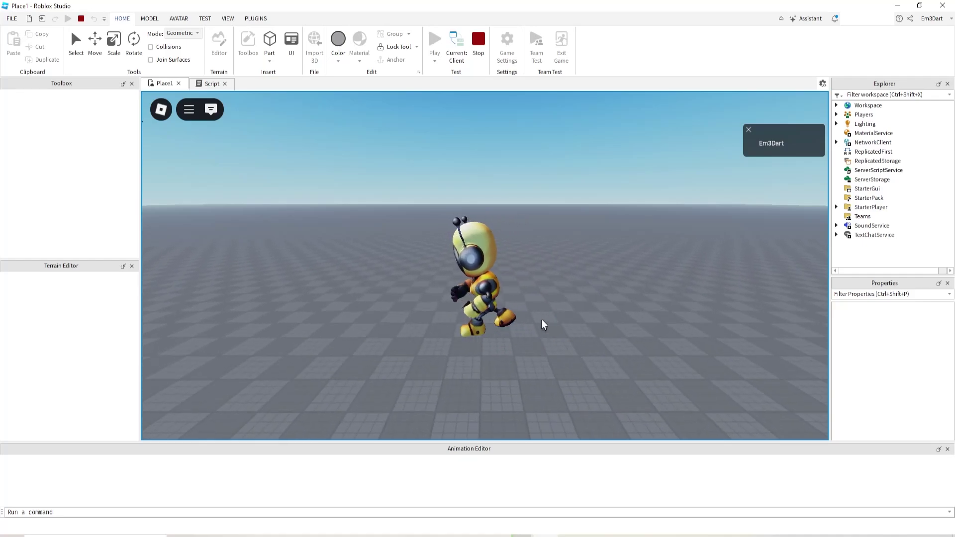
Step: Walk the robot character around the baseplate and make it jump to preview its movement in the play test
key("s")
key("s")
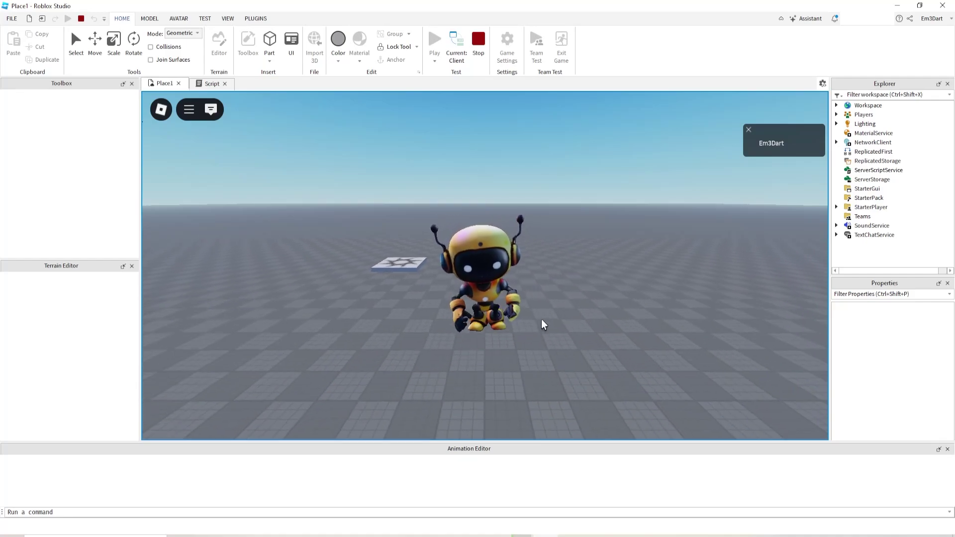
right_click_drag(536, 322, 536, 322)
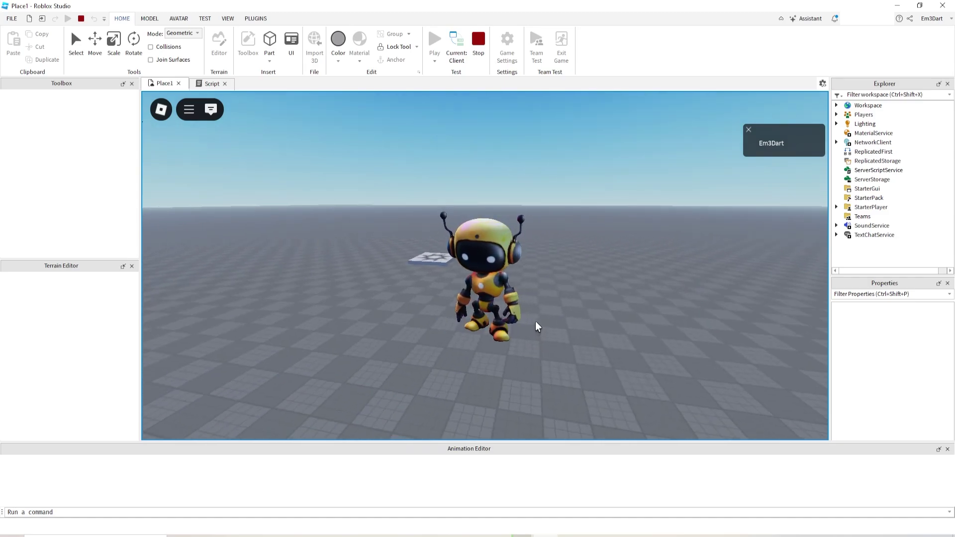
key("space")
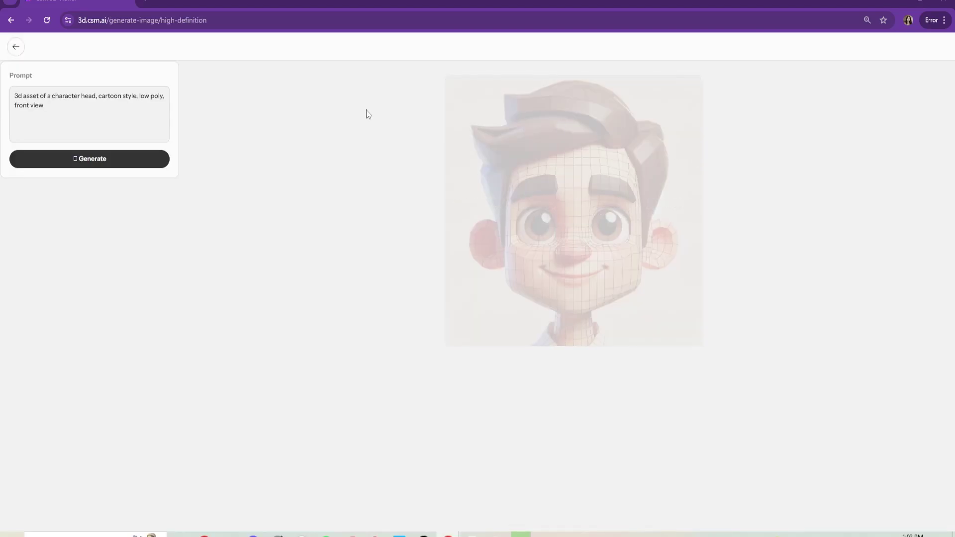
Step: In CSM's image generator, generate images from the prompt "3d asset of a cute robot character"
left_click_drag(45, 105, 57, 98)
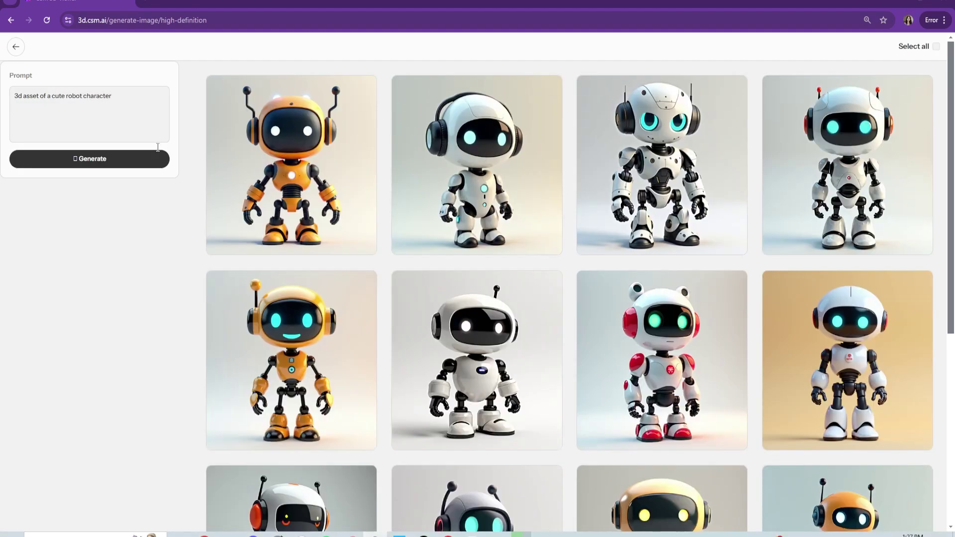
Step: Send the first orange robot image to 3D with Sculpt with Textures, manual segmentation on and quad mesh topology
mouse_move(602, 191)
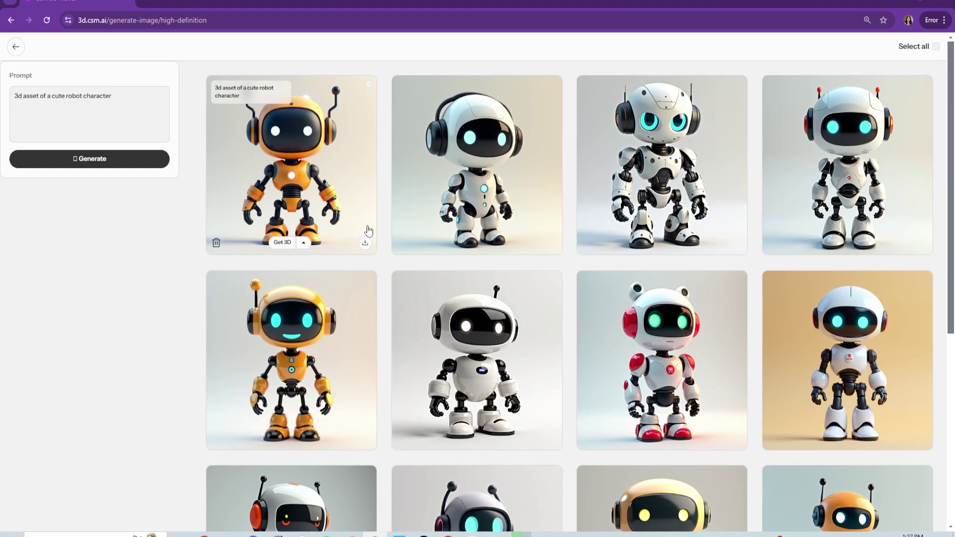
left_click(282, 243)
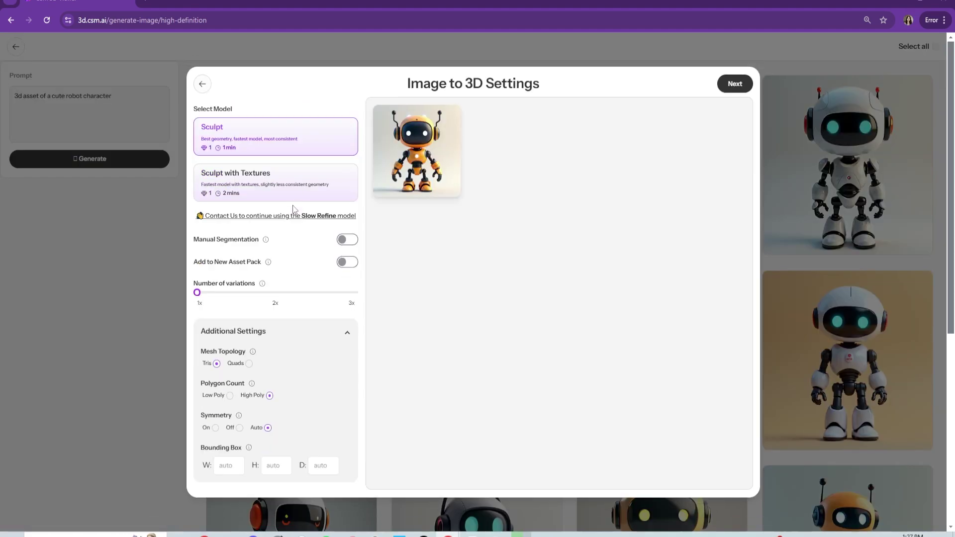
scroll(250, 369, "down", 1)
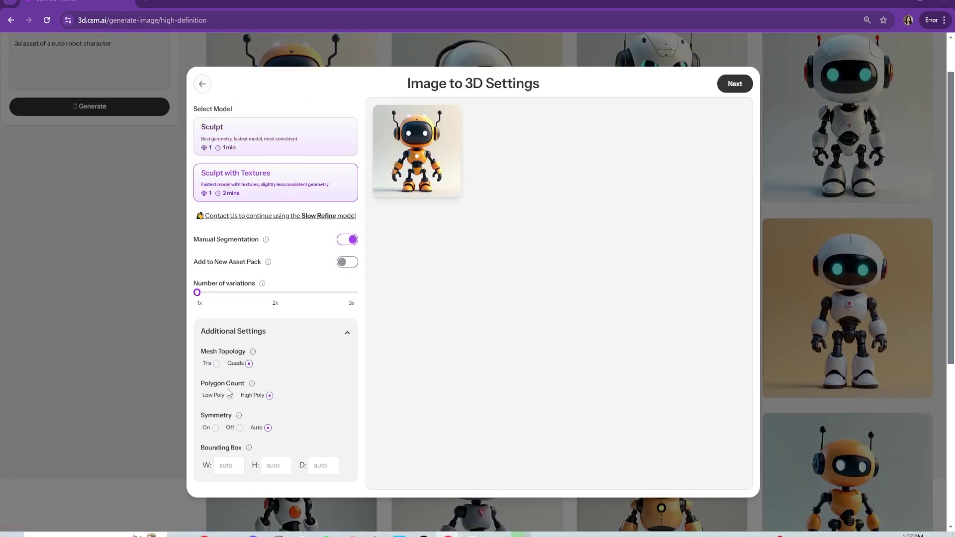
left_click(735, 83)
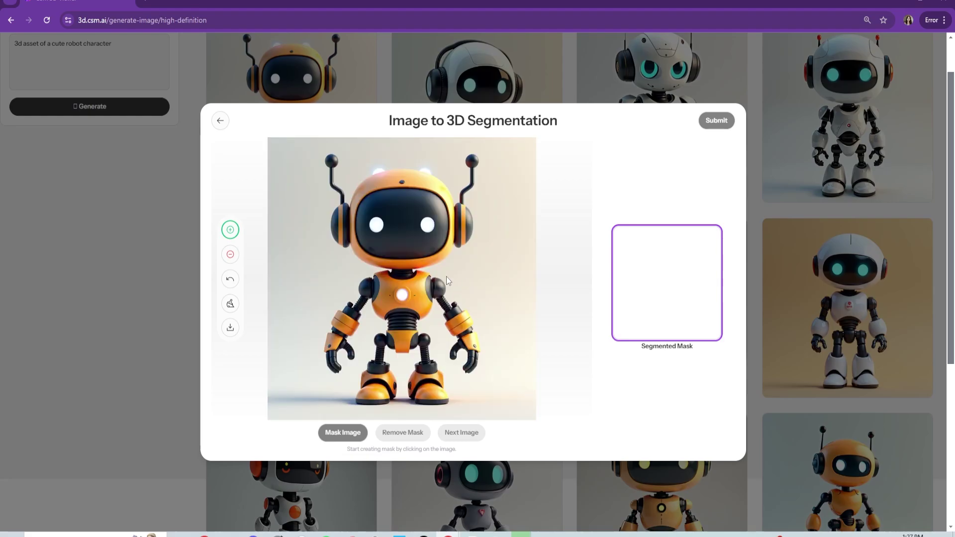
Step: Add the robot's head, face screen, ear pieces and antennae to the segmentation mask
left_click(405, 227)
left_click(395, 233)
left_click(376, 230)
left_click(424, 228)
left_click(459, 234)
left_click(462, 201)
left_click(343, 206)
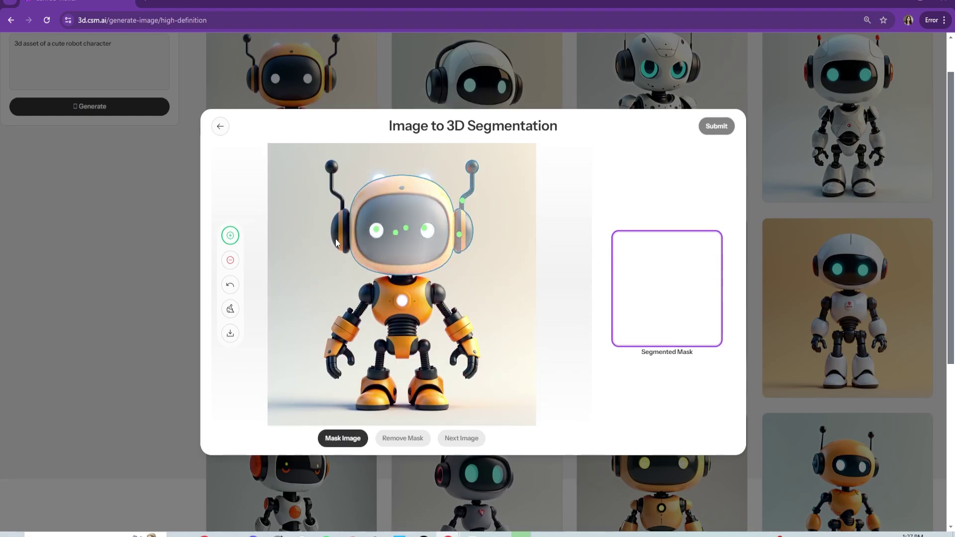
left_click(335, 239)
Step: Add the robot's torso, arms, legs and feet to the mask, and submit the masked image for 3D generation
left_click(388, 311)
left_click(400, 299)
left_click(405, 283)
left_click(406, 344)
left_click(383, 349)
left_click(375, 384)
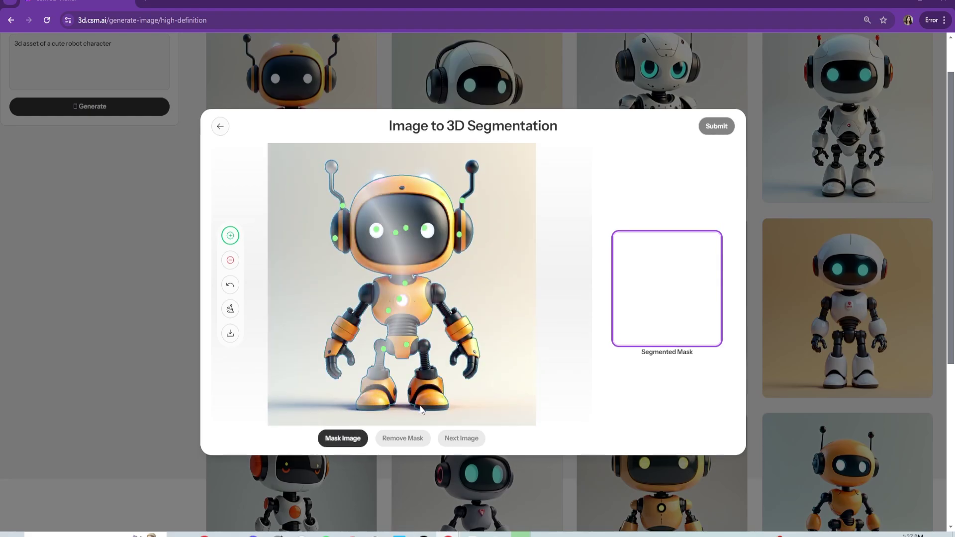
left_click(427, 396)
left_click(468, 338)
left_click(469, 349)
left_click(426, 349)
left_click(399, 249)
left_click(389, 289)
left_click(339, 350)
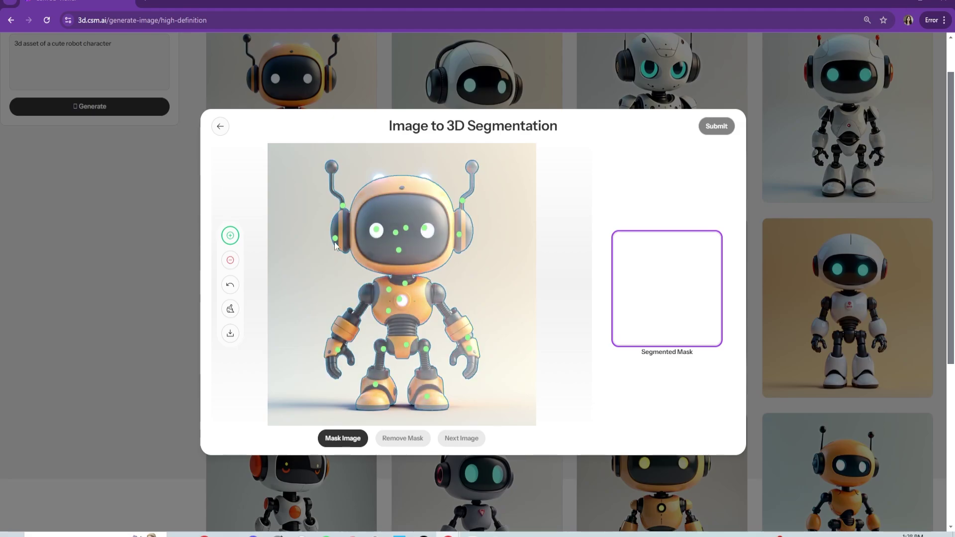
left_click(343, 439)
left_click(714, 129)
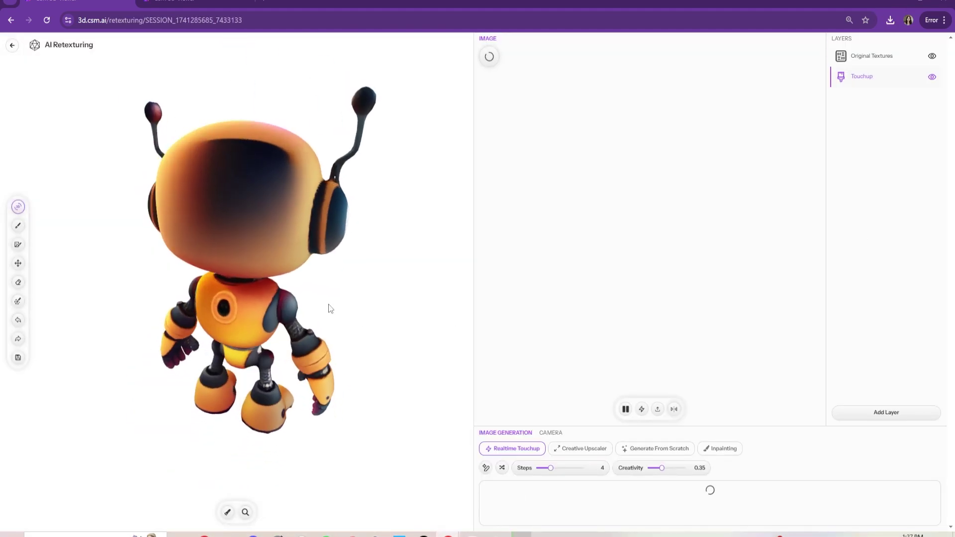
Step: Paint the dark area on the back of the robot's head with sampled orange at 0.09 brush opacity
left_click_drag(328, 303, 257, 261)
left_click(18, 226)
left_click(586, 512)
left_click(234, 153)
left_click_drag(652, 495, 619, 496)
mouse_move(263, 177)
left_mouse_down()
mouse_move(223, 179)
mouse_move(260, 162)
mouse_move(252, 247)
mouse_move(261, 204)
left_mouse_up()
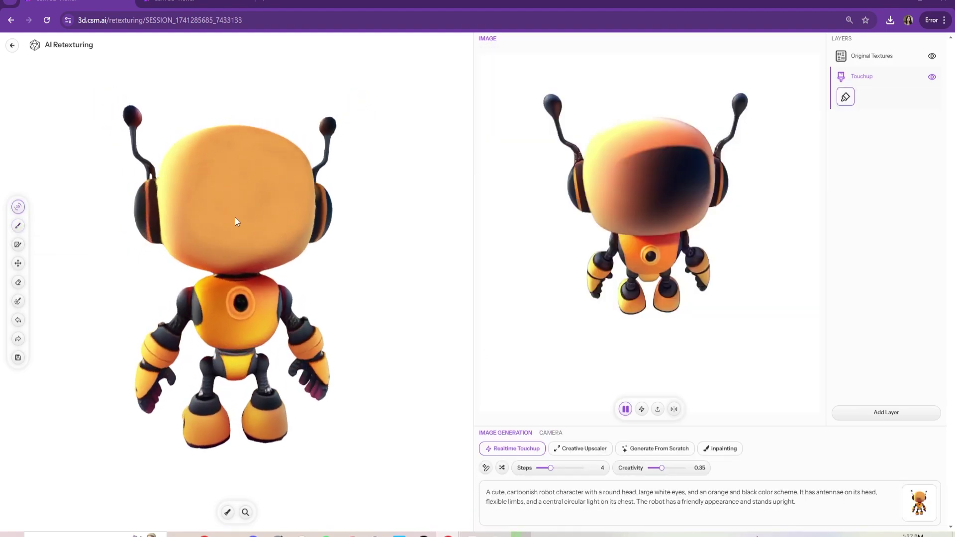
Step: Paint the dark circle on the robot's back orange and project the generated touch-up onto the back with the Image Brush
left_click_drag(234, 219, 277, 249)
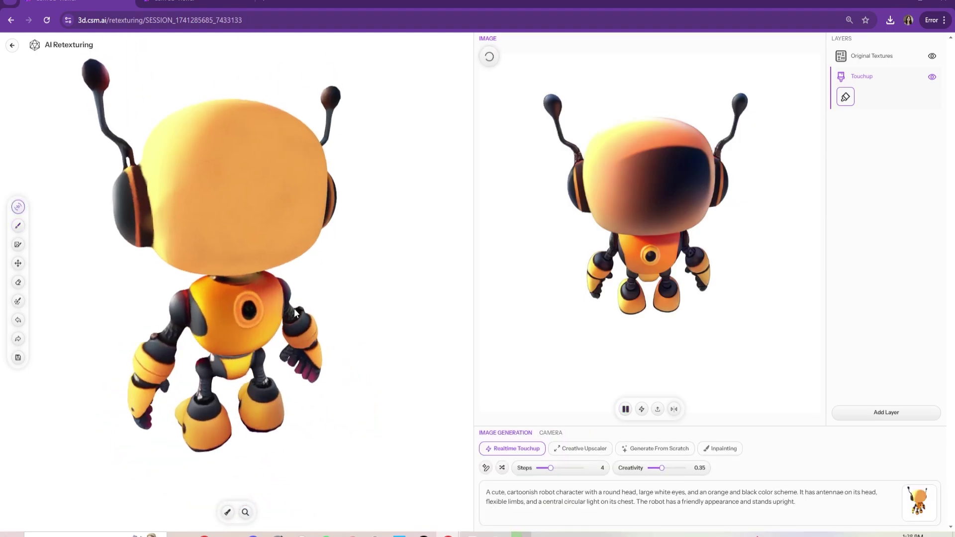
left_click_drag(294, 309, 252, 325)
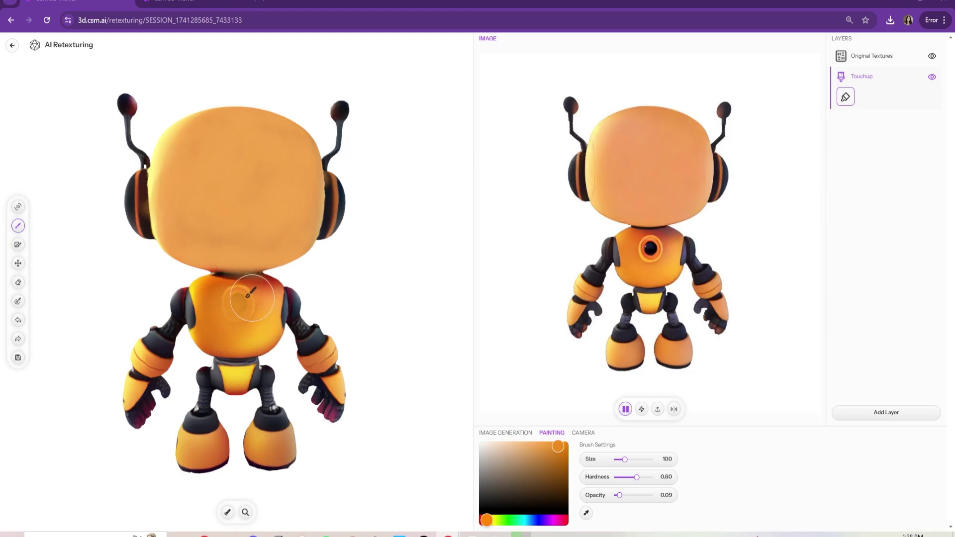
left_click(18, 207)
left_click(18, 244)
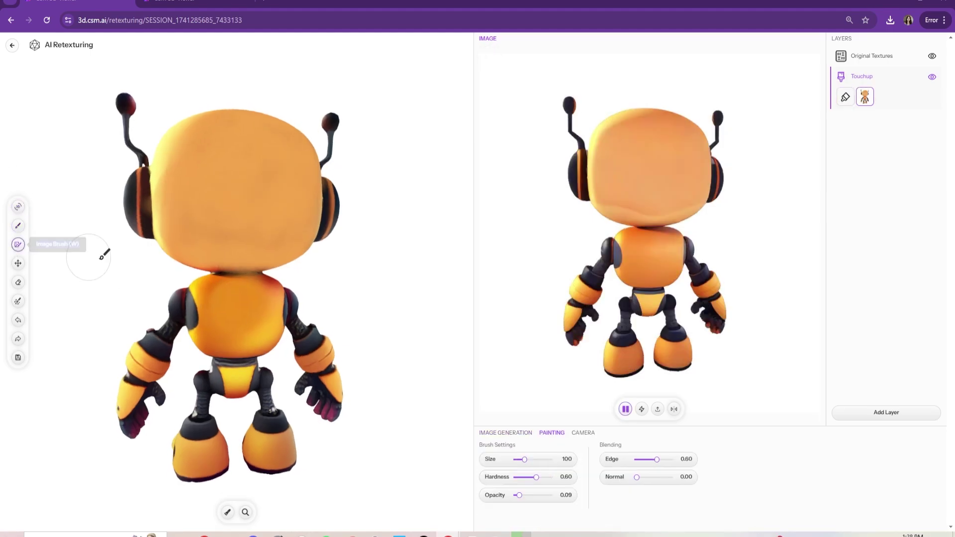
Step: Project the generated touch-up onto the robot's front with the Image Brush and save the retextured model
left_click(18, 206)
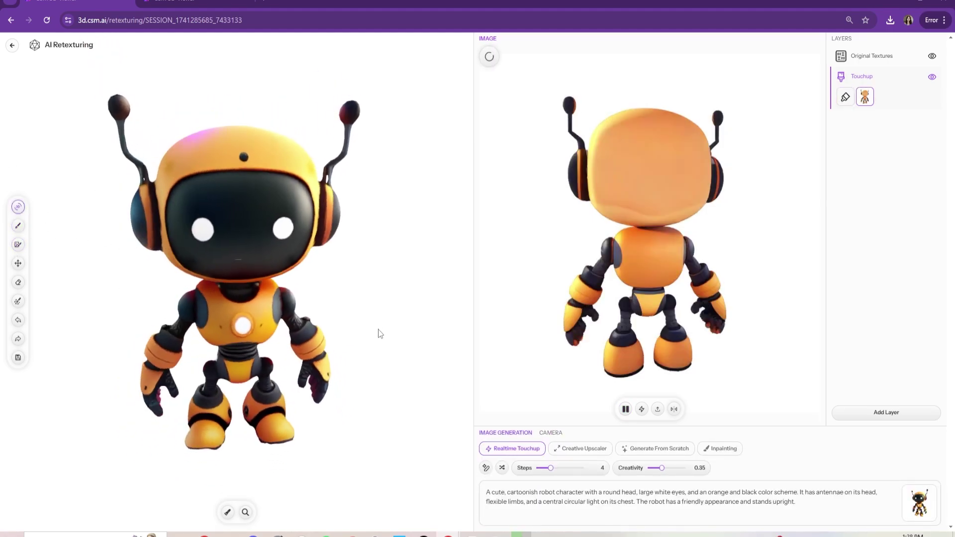
left_click(19, 244)
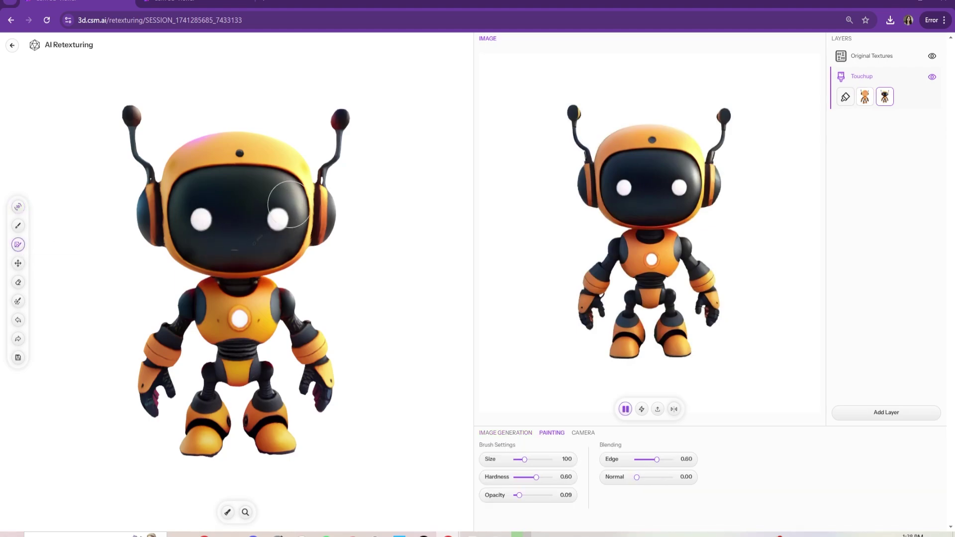
left_click(17, 207)
scroll(328, 318, "down", 1)
left_click_drag(329, 318, 373, 348)
left_click(18, 357)
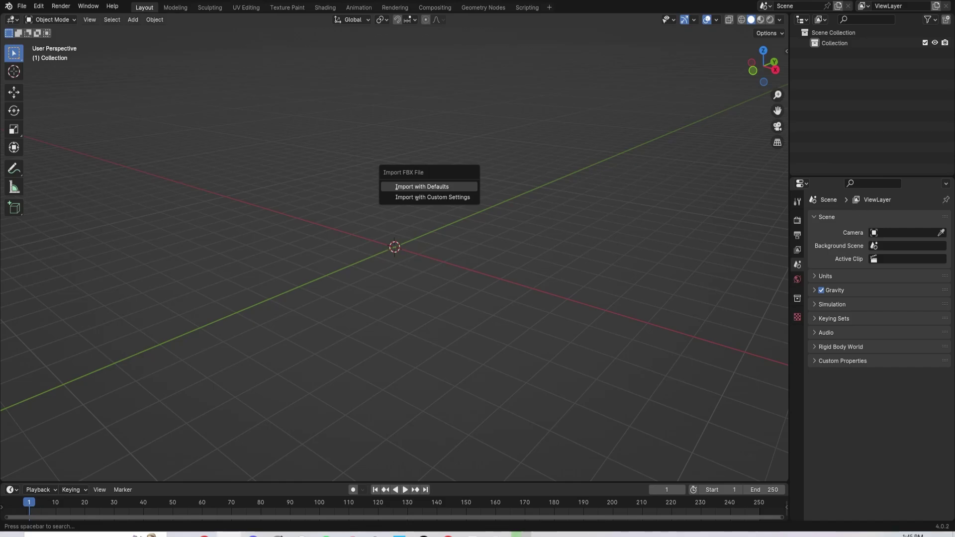
Step: In Blender, import the robot's FBX file with default settings
key("Return")
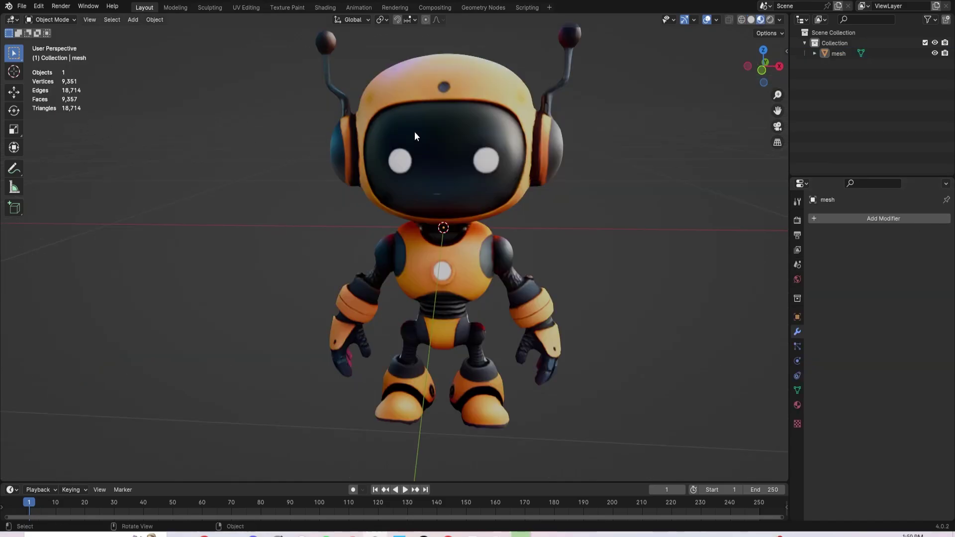
Step: Add a Decimate modifier to the robot mesh, set its collapse ratio to 0.5238 and apply it
left_click(414, 135)
left_click(828, 218)
mouse_move(825, 208)
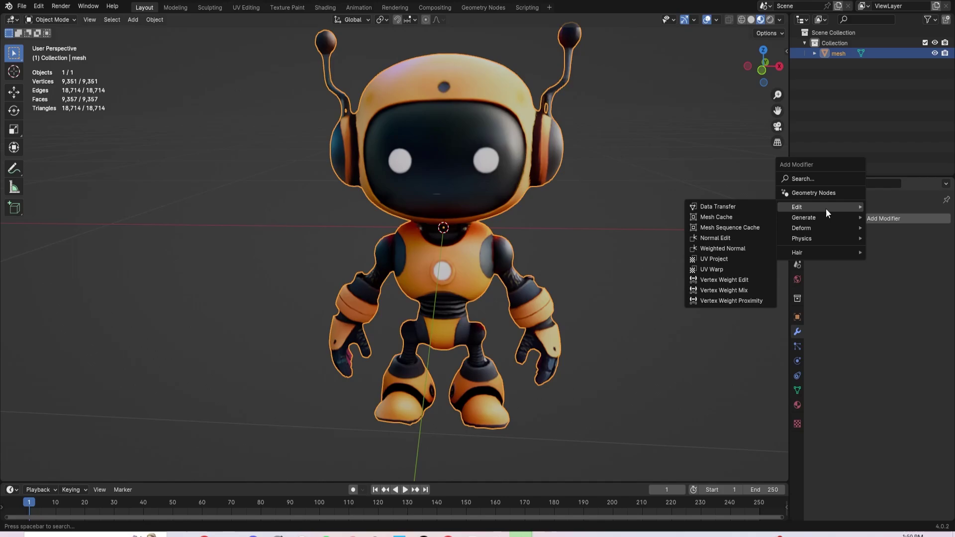
left_click(724, 259)
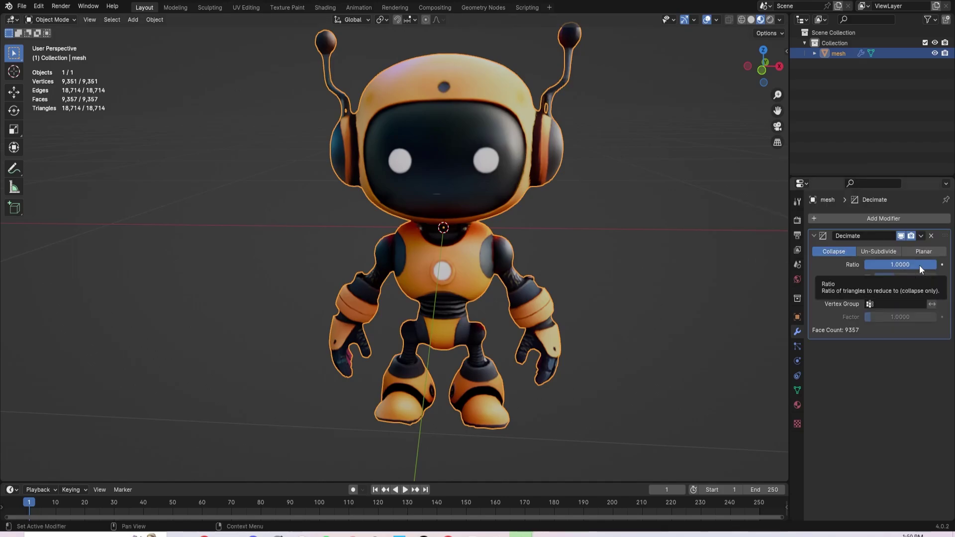
left_click_drag(919, 265, 915, 264)
left_click(917, 265)
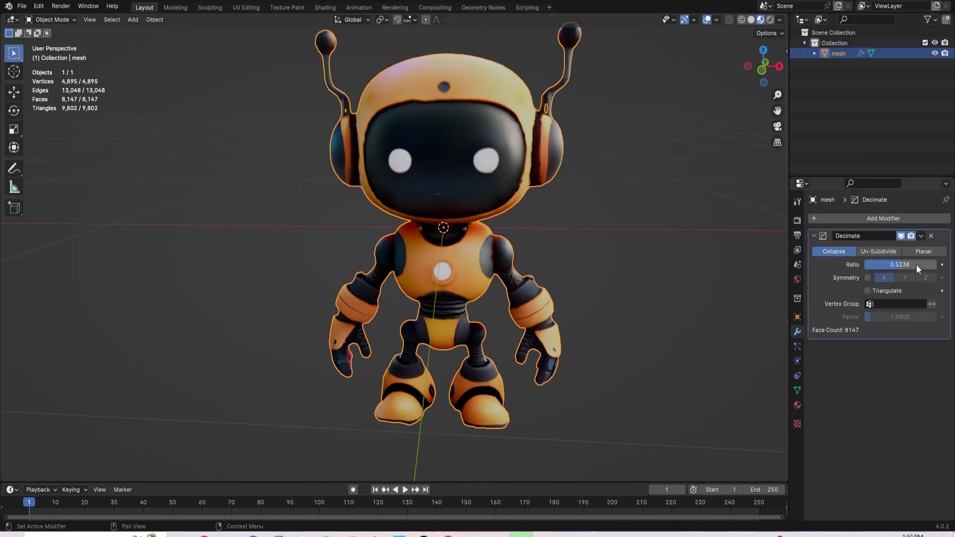
middle_click_drag(704, 273, 460, 270)
left_click(921, 236)
left_click(902, 244)
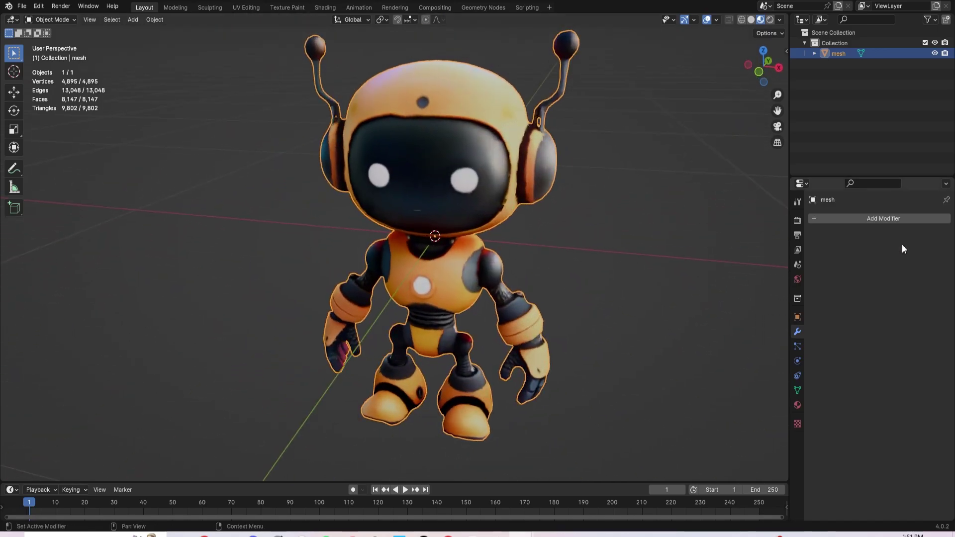
Step: Raise the robot along the Z axis in front view until its feet rest on the ground line
scroll(505, 246, "down", 4)
left_click(16, 150)
key("KP_3")
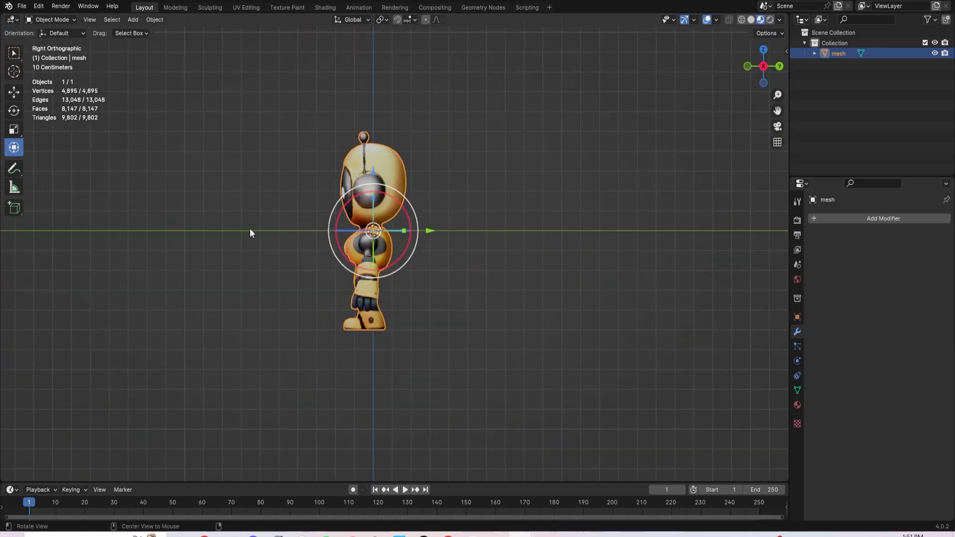
key("KP_1")
left_click_drag(426, 163, 401, 65)
scroll(448, 181, "down", 1)
scroll(512, 187, "up", 4)
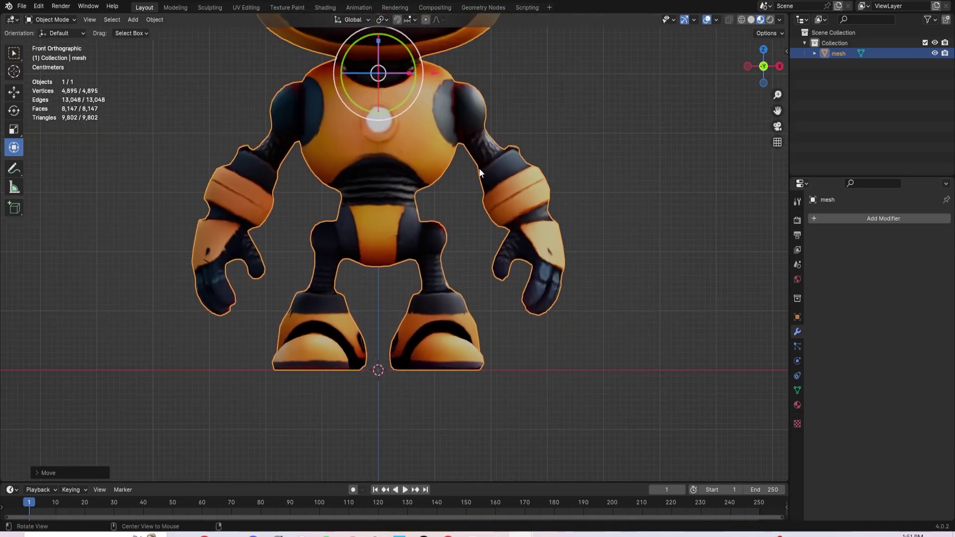
Step: Shift the robot slightly in the side view to centre it over the world origin
key("KP_3")
scroll(426, 131, "down", 3)
middle_click_drag(425, 127, 427, 150, "shift")
left_click_drag(424, 186, 427, 188)
middle_click_drag(427, 187, 403, 233)
Step: Apply all transforms to the robot mesh and display its transform values for checking
left_click(154, 19)
mouse_move(213, 76)
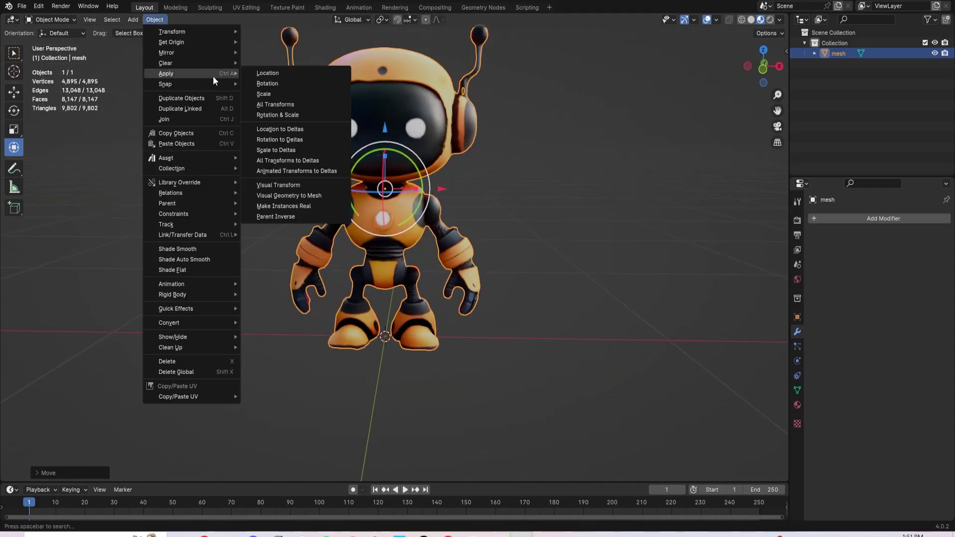
left_click(293, 106)
middle_click_drag(567, 244, 492, 252)
left_click(492, 252)
middle_click_drag(358, 222, 440, 212)
left_click(440, 212)
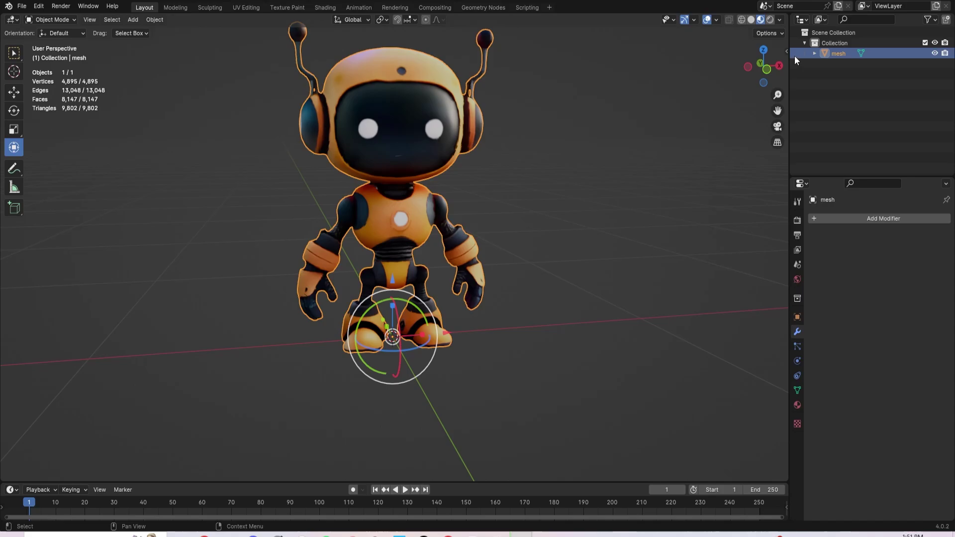
key("n")
middle_click_drag(537, 220, 438, 199)
Step: Export the robot as FBX to the Roblox_Demo_Robot folder, limited to selected objects, with path mode Copy and embedded textures
left_click(22, 6)
mouse_move(101, 166)
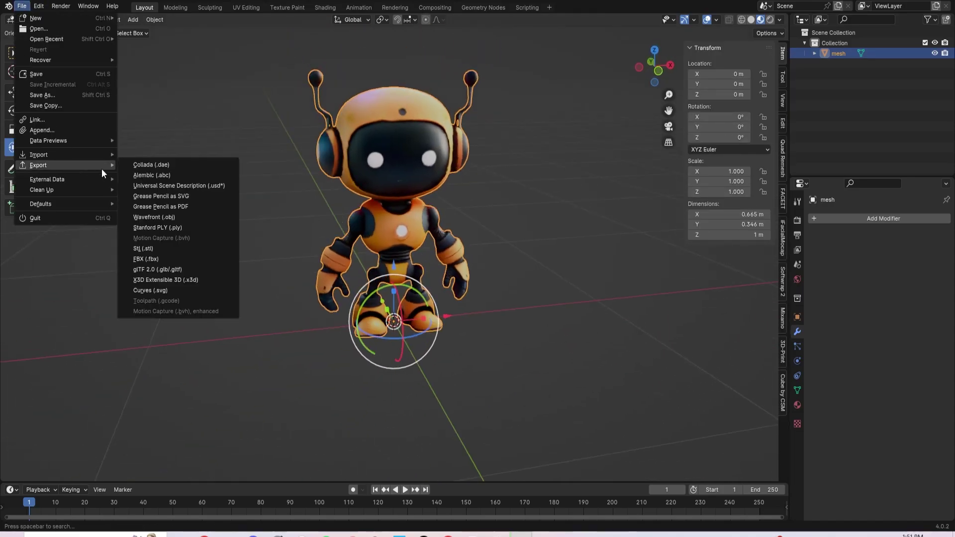
left_click(170, 259)
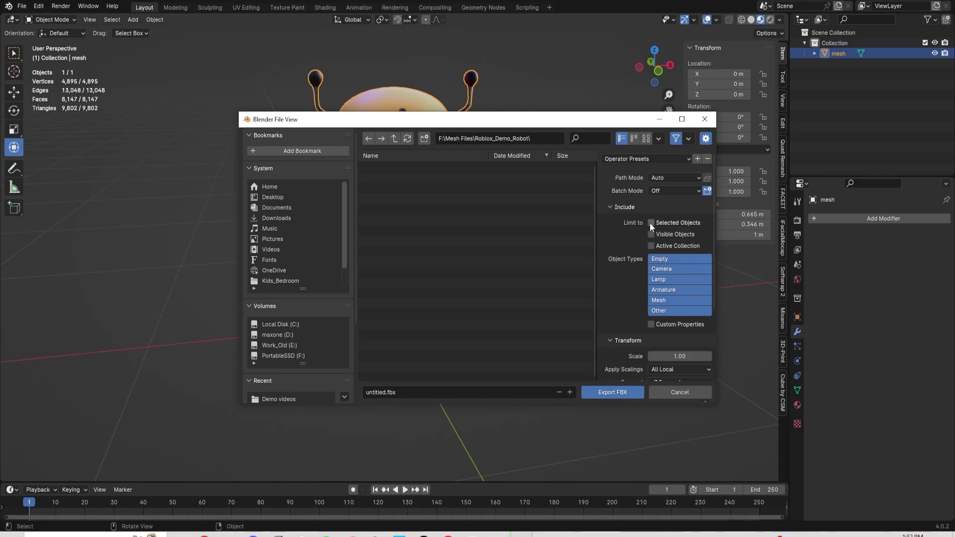
left_click(674, 178)
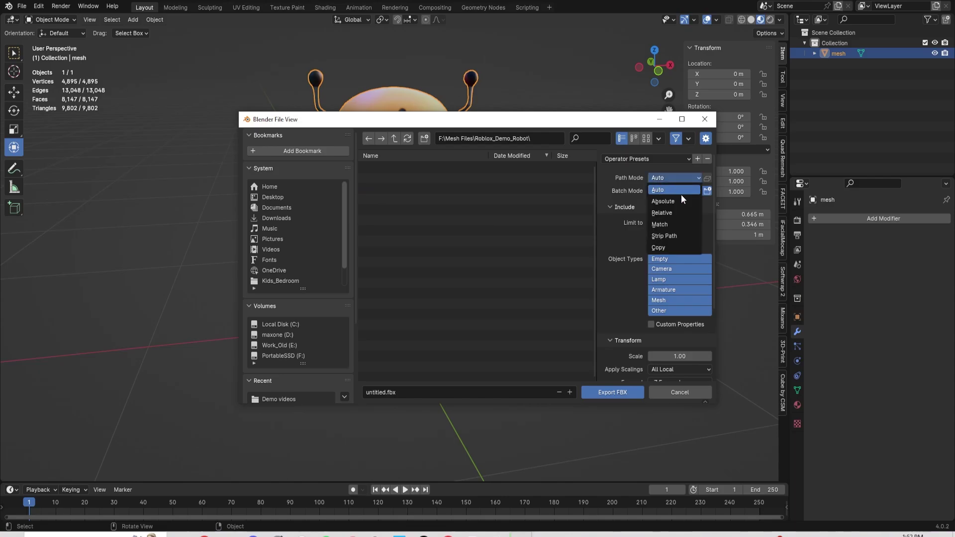
left_click(665, 249)
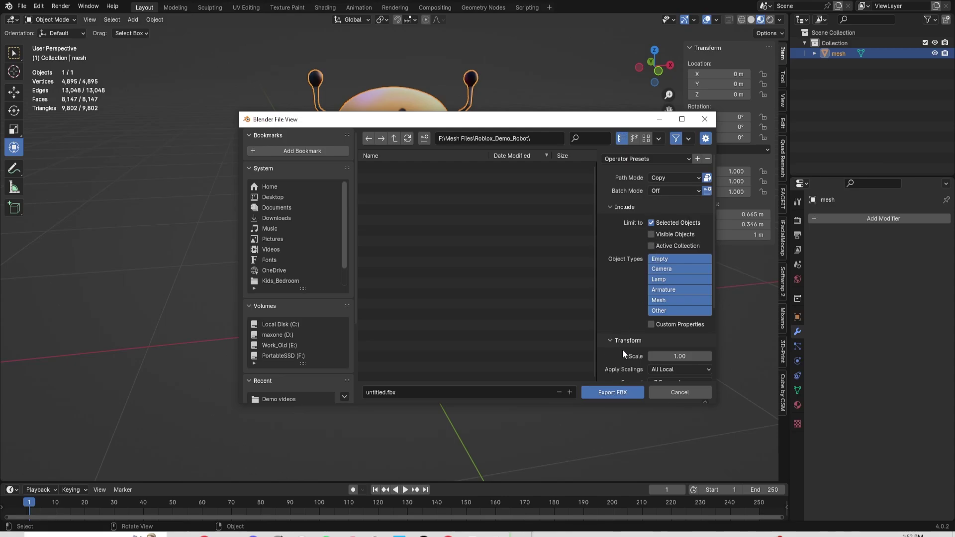
scroll(623, 351, "down", 5)
scroll(623, 347, "up", 5)
left_click(621, 393)
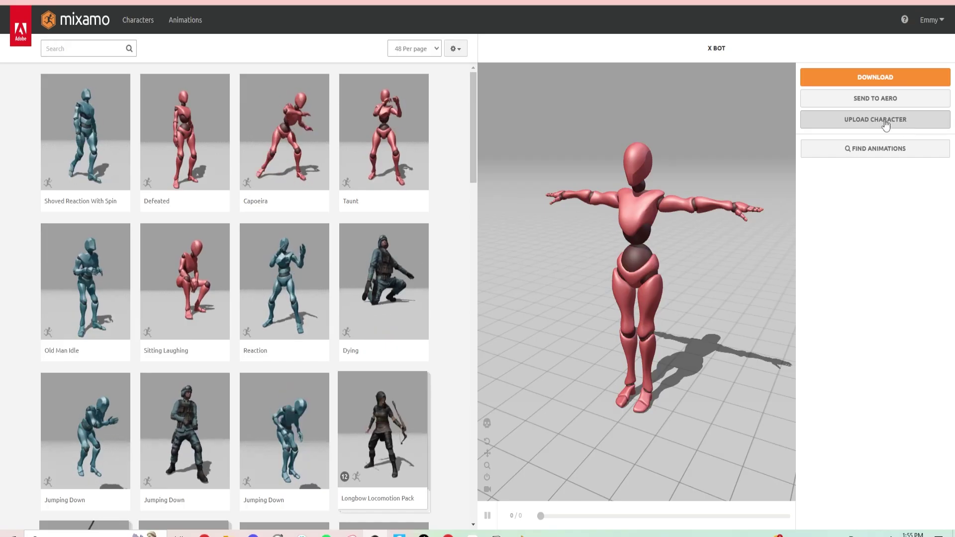
Step: In Mixamo, upload the exported robot FBX file as a new character for auto-rigging
left_click(901, 121)
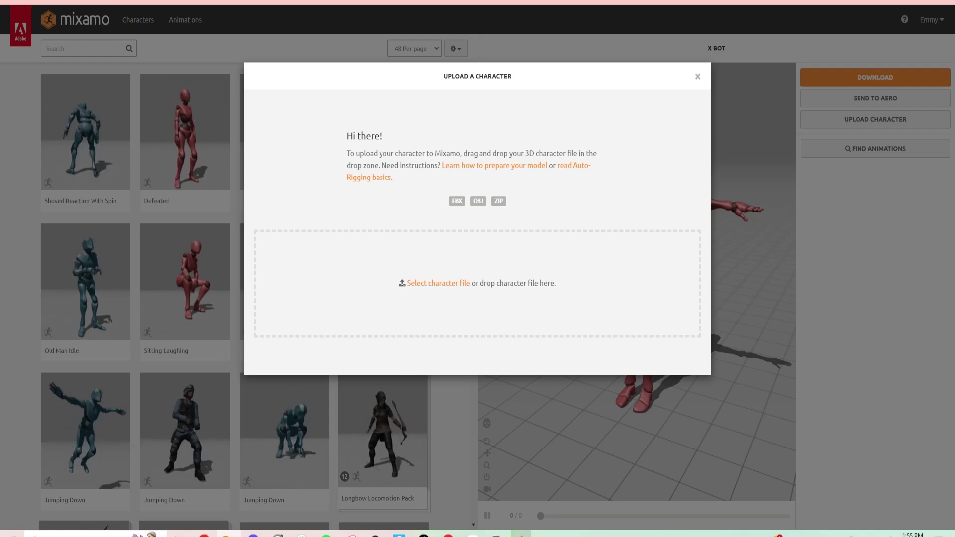
left_click_drag(405, 222, 410, 260)
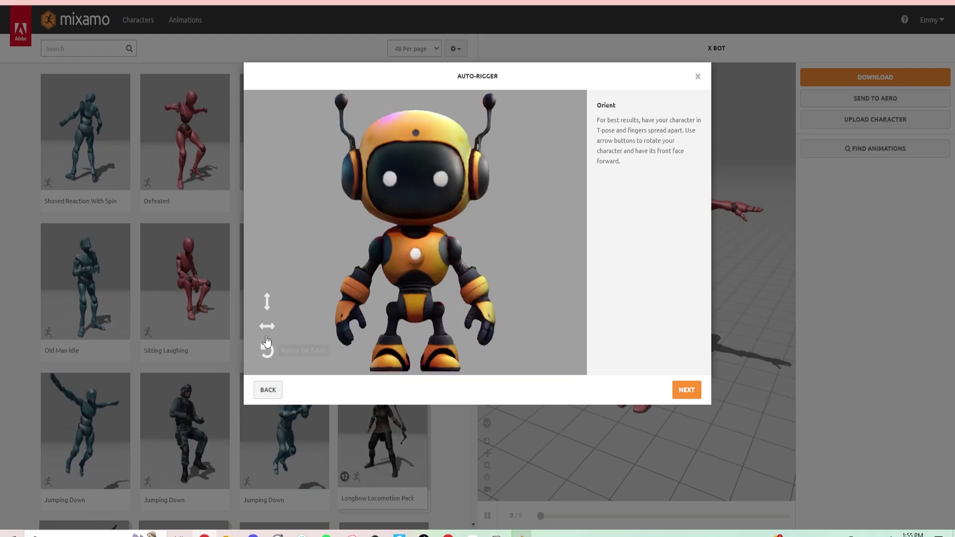
Step: Rotate the robot about its Z, Y and X axes back to facing forward and accept this orientation
left_click(267, 348)
left_click(267, 348)
left_click(267, 348)
left_click(267, 348)
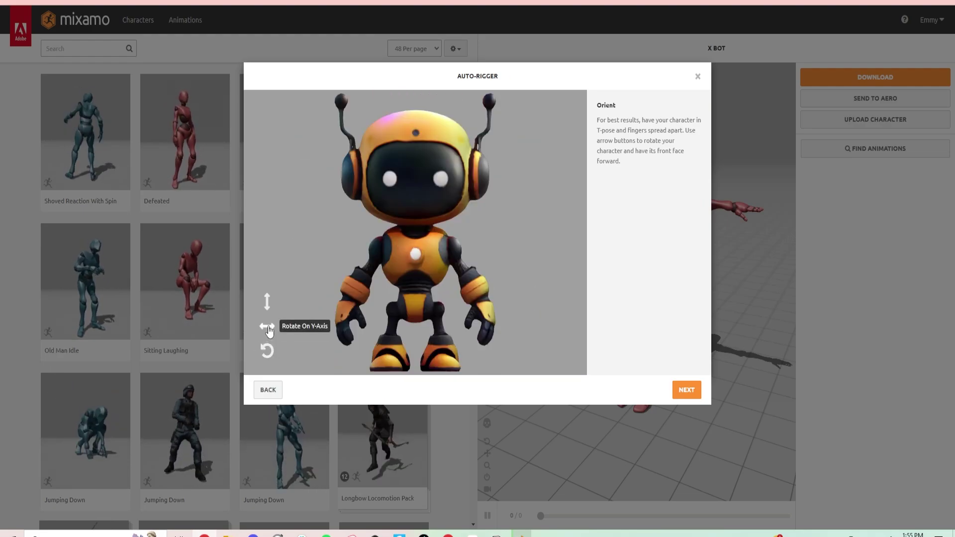
left_click(269, 329)
left_click(268, 329)
left_click(267, 301)
left_click(267, 302)
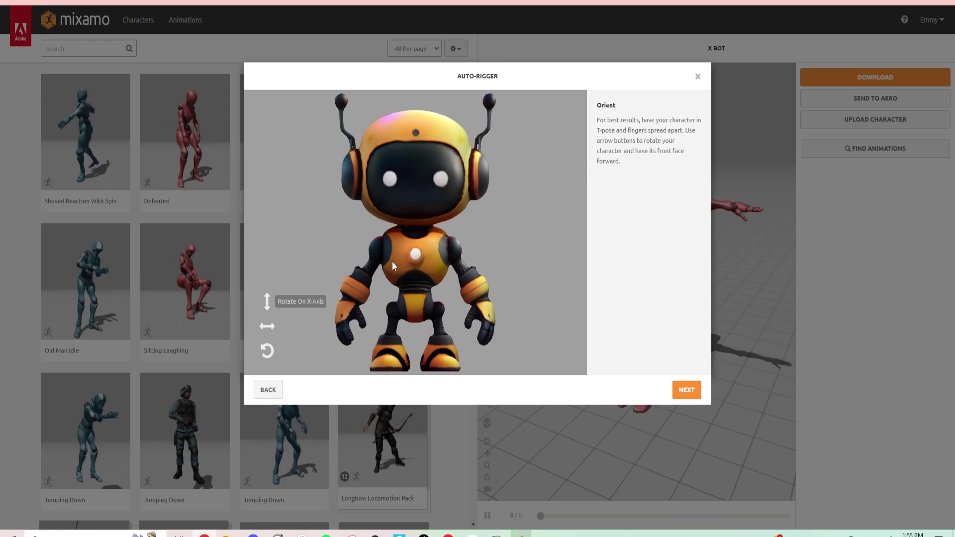
left_click(686, 390)
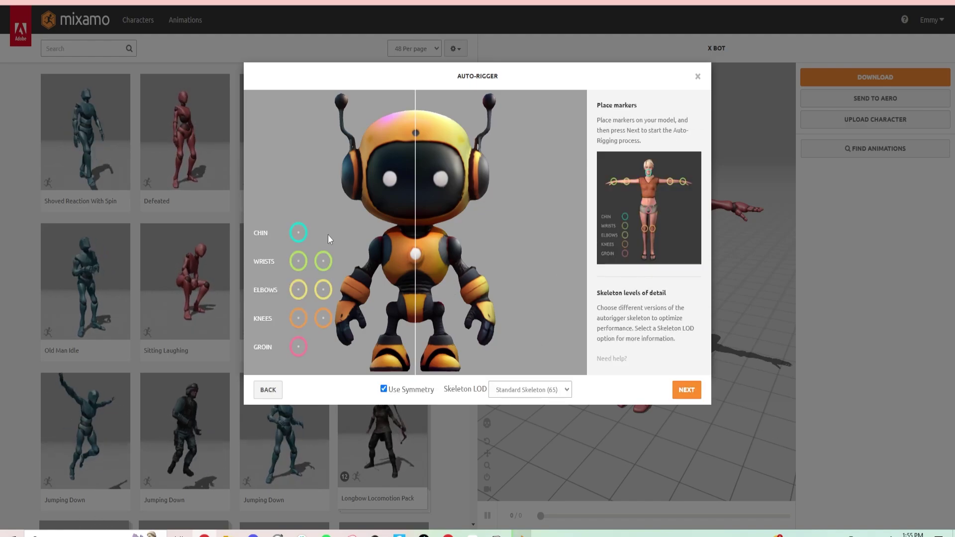
Step: Place the auto-rigger markers on the robot's chin, wrists, elbows, knees and groin with symmetry on
left_click_drag(300, 239, 417, 225)
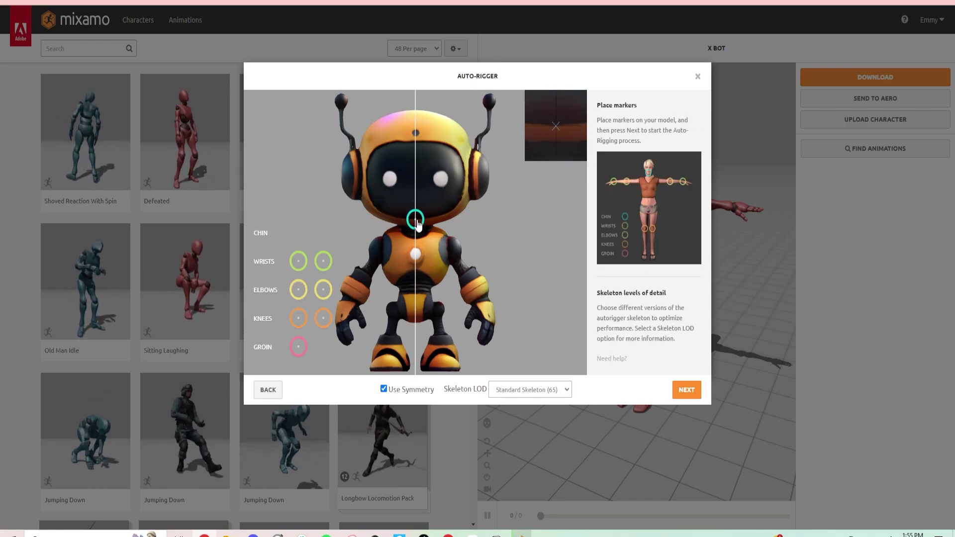
left_click_drag(299, 261, 368, 278)
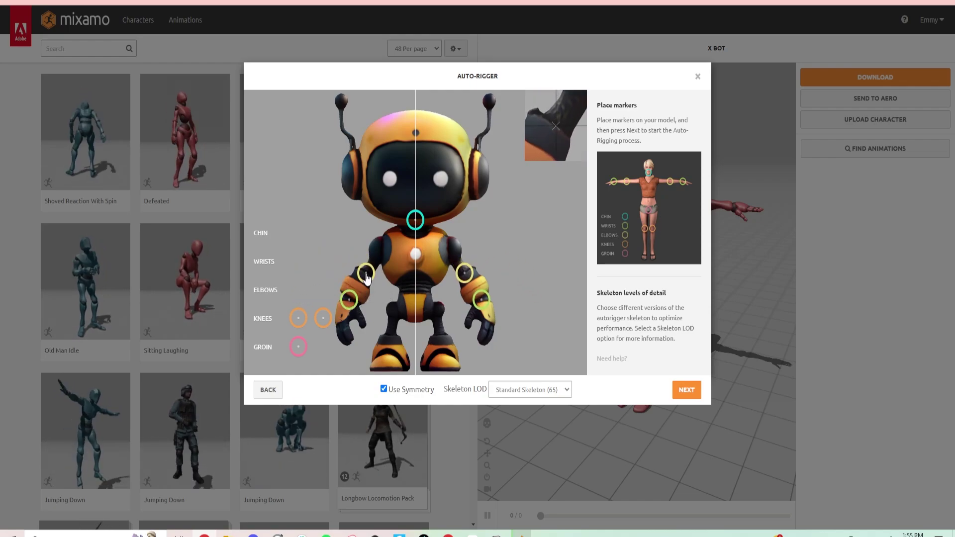
left_click_drag(299, 318, 395, 329)
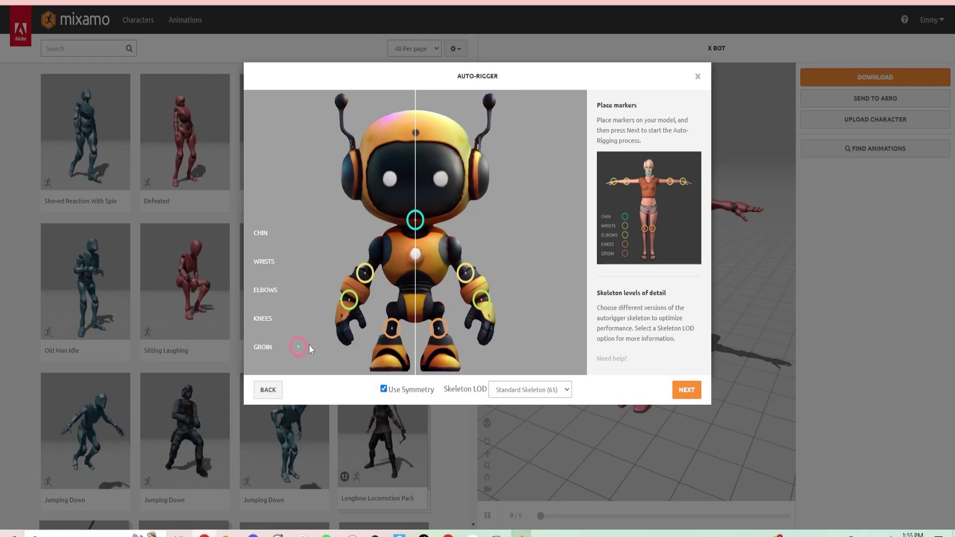
mouse_move(300, 347)
left_mouse_down()
mouse_move(403, 304)
mouse_move(416, 317)
left_mouse_up()
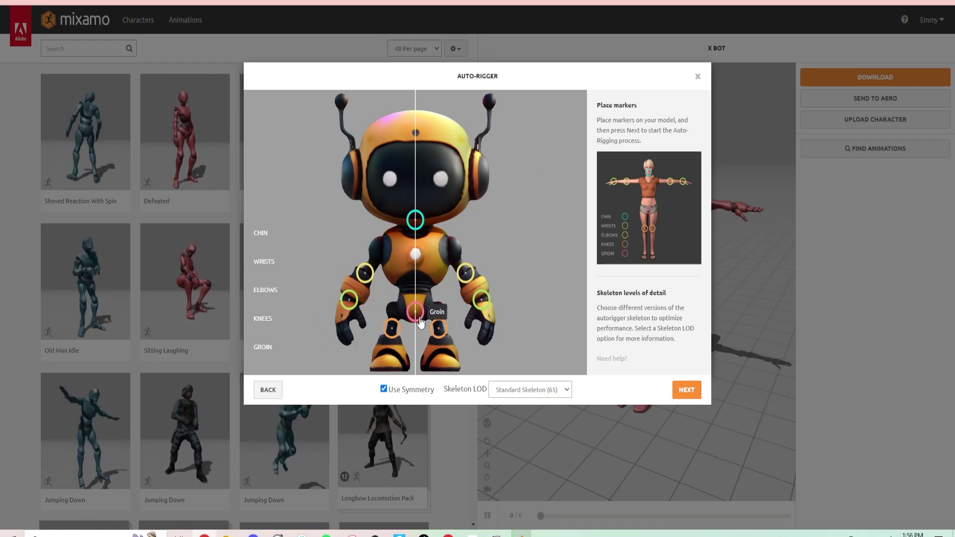
Step: Try the 3 Chain Fingers (49) skeleton LOD and examine the robot's hands up close in Blender
left_click(512, 393)
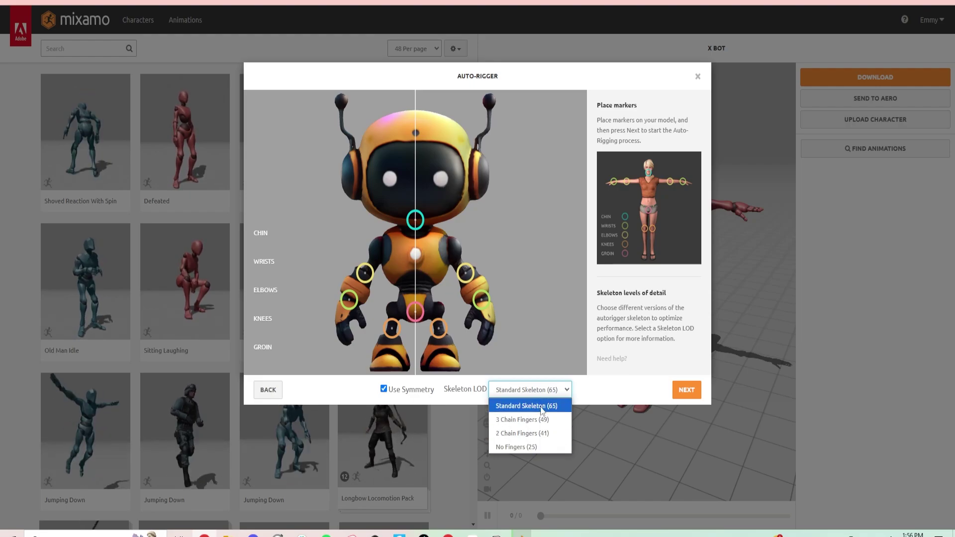
left_click(535, 419)
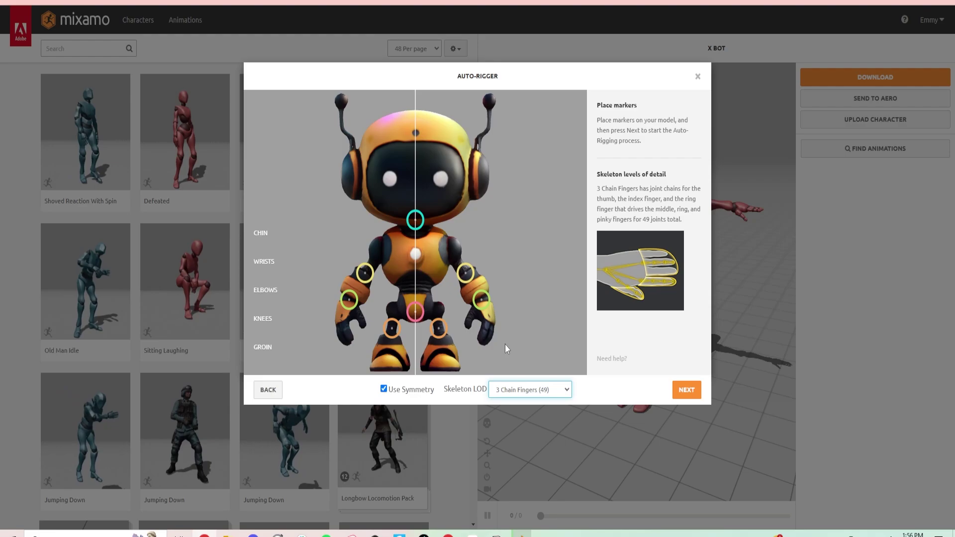
mouse_move(521, 533)
left_click(604, 506)
scroll(485, 318, "up", 5)
middle_click_drag(484, 318, 478, 419)
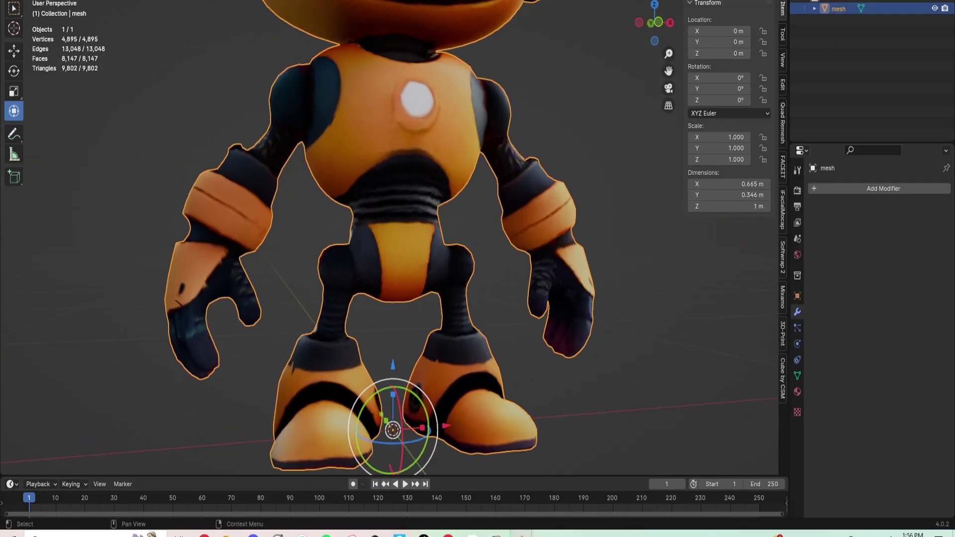
key("alt+Tab")
Step: In Mixamo, set the skeleton LOD to Standard Skeleton (65) and run the auto-rigging
left_click(544, 389)
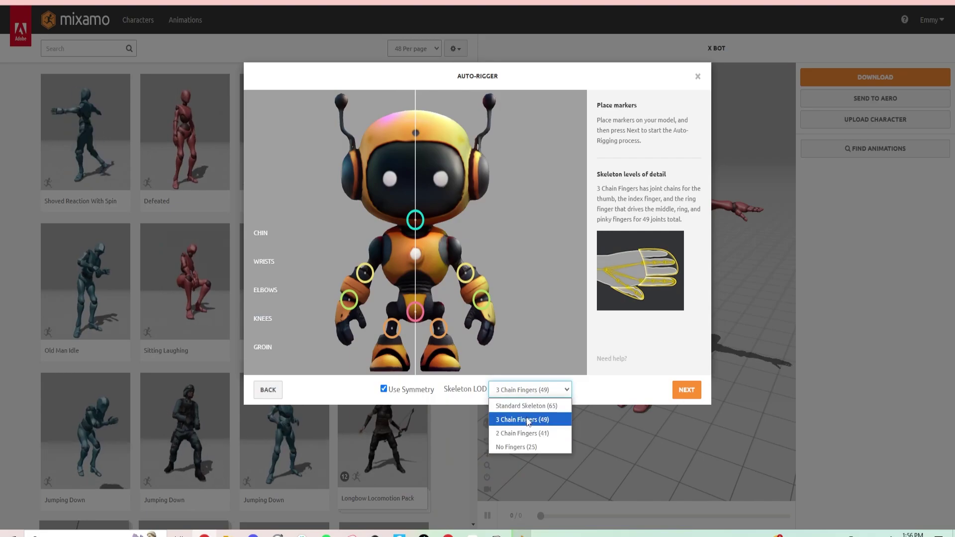
left_click(543, 403)
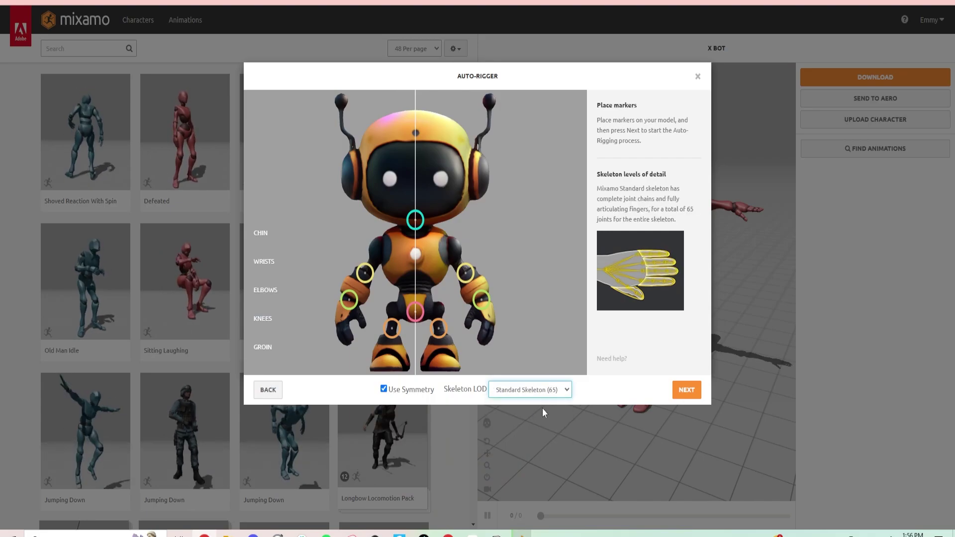
left_click(678, 391)
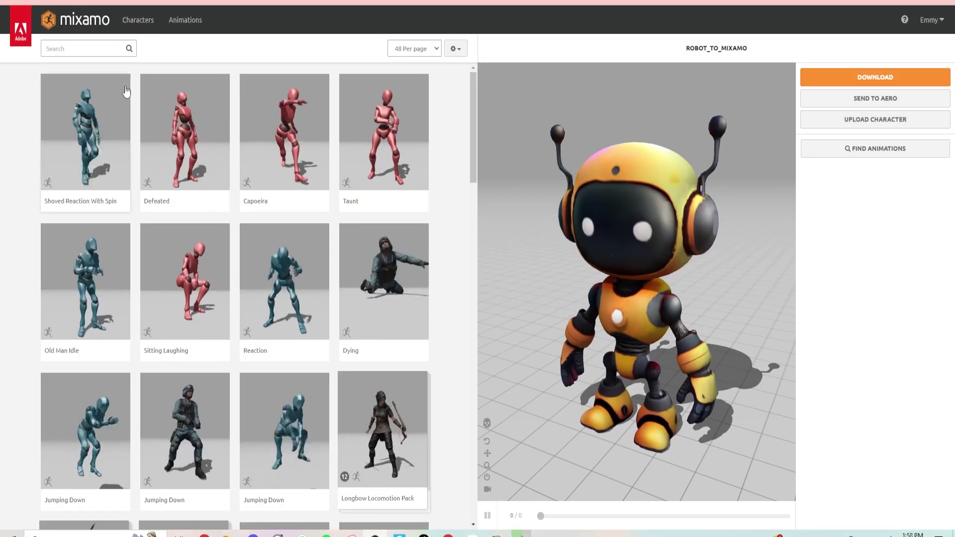
Step: Search the animations for "idle", try an Idle variant and apply Neutral Idle to the robot
left_click(45, 48)
type("idle")
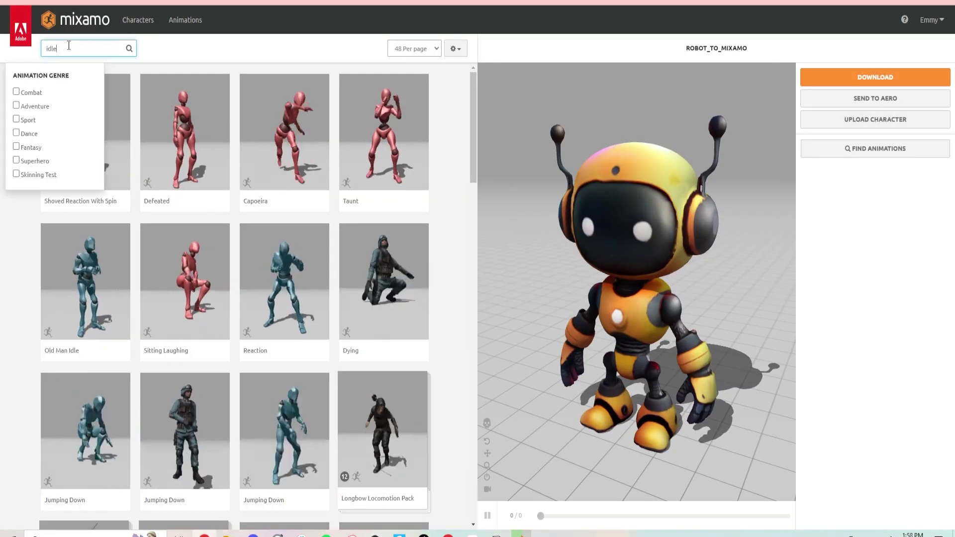
key("Return")
scroll(201, 243, "down", 2)
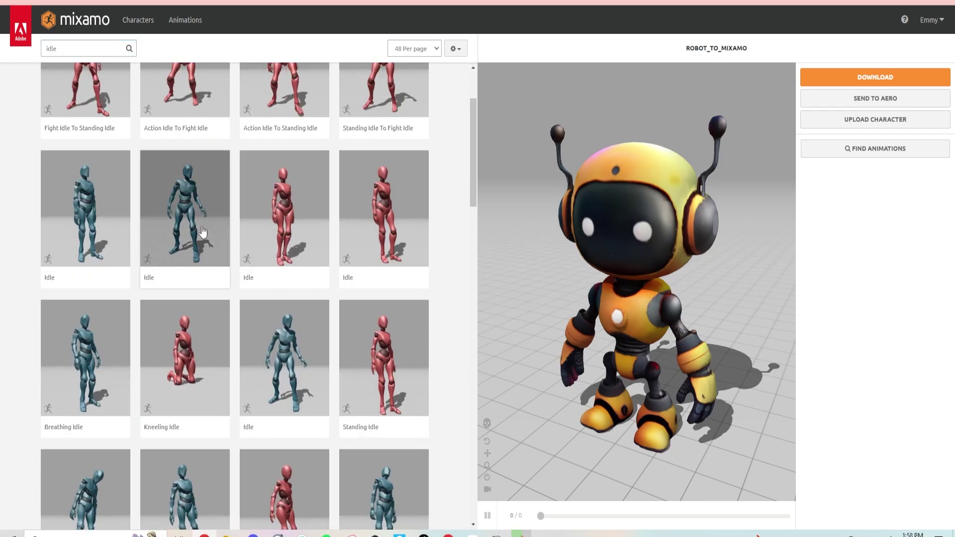
left_click(201, 244)
left_click(281, 358)
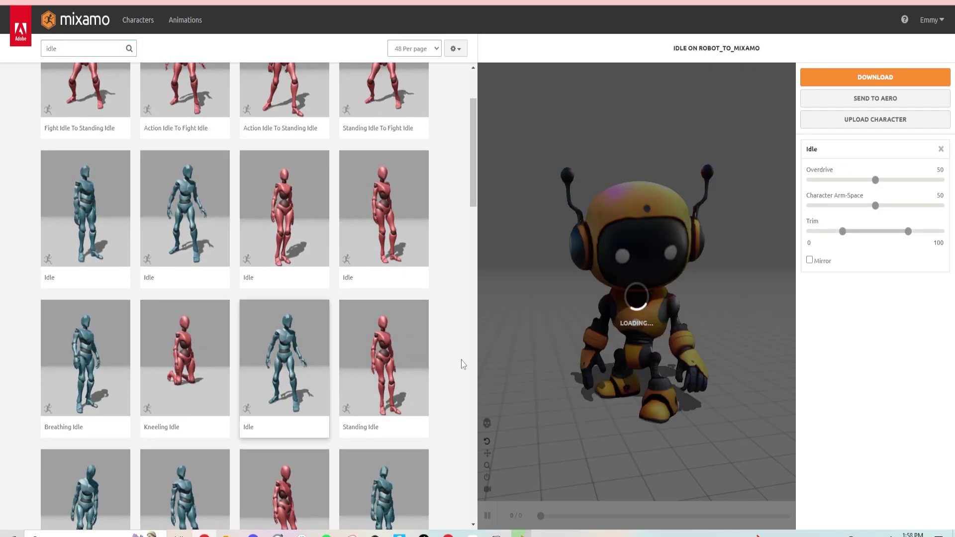
scroll(202, 306, "down", 4)
left_click(201, 306)
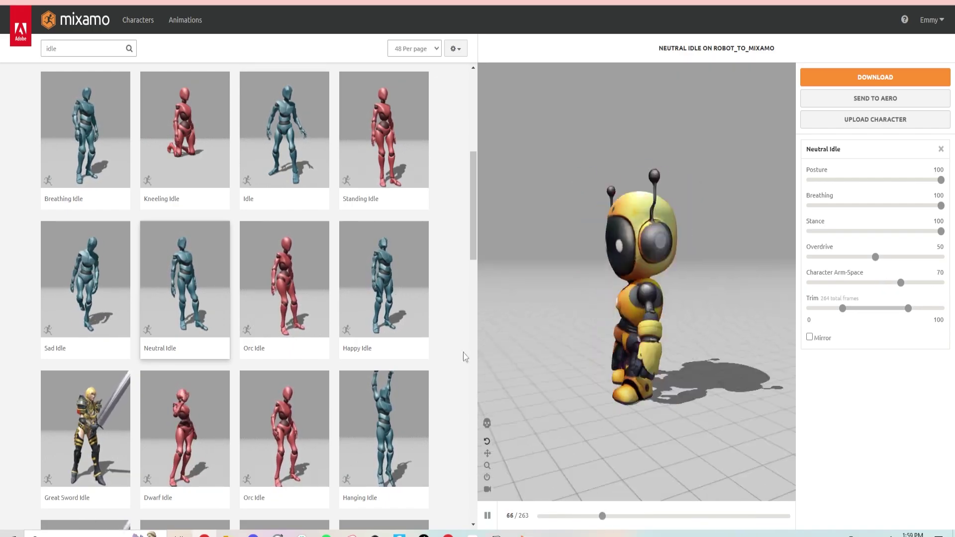
Step: Set the Neutral Idle posture to 96 and download it as FBX Binary with skin at 30 frames per second
left_click_drag(940, 180, 935, 180)
left_click_drag(730, 321, 592, 343)
left_click(875, 77)
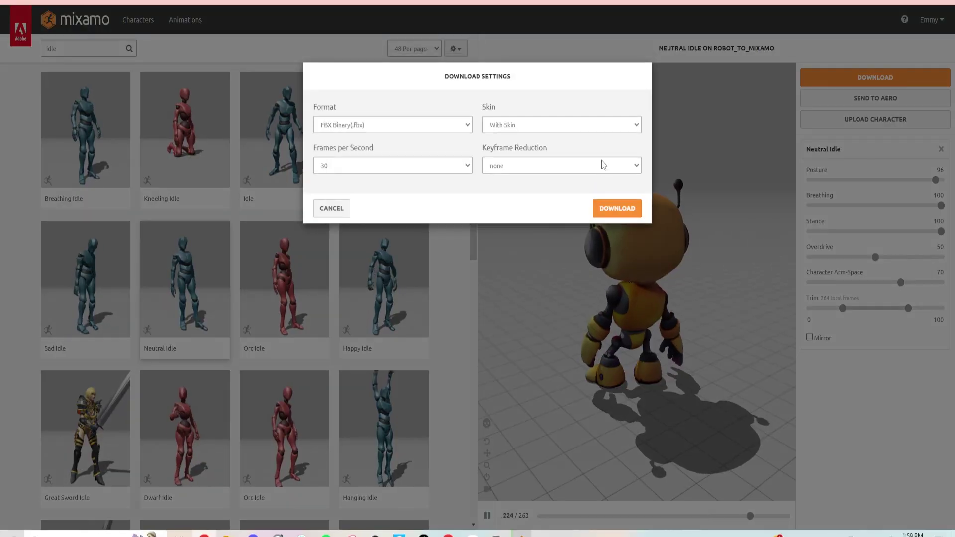
left_click(392, 129)
left_click(392, 133)
left_click(617, 210)
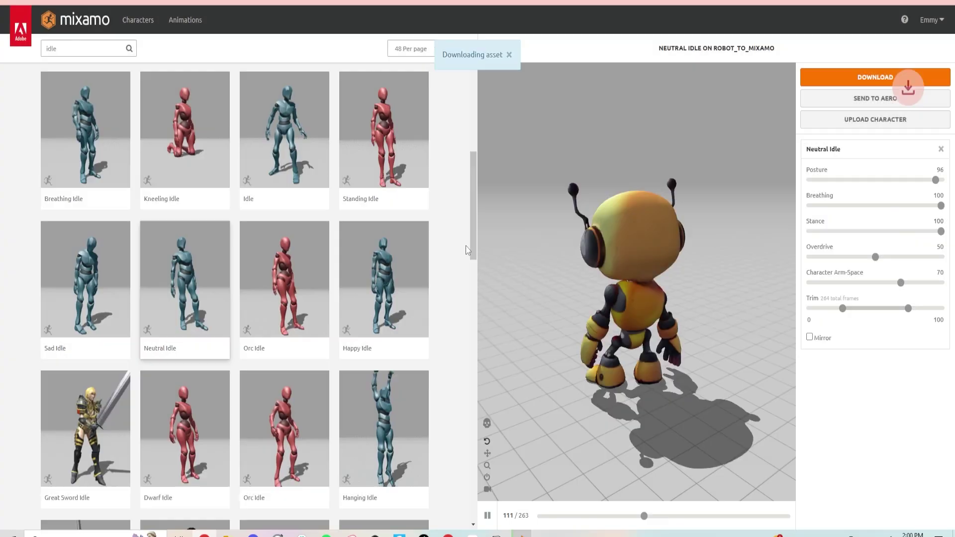
Step: Search the animations for "run" and preview Fast Run on the robot with In Place enabled
double_click(52, 48)
type("run")
key("Return")
scroll(313, 230, "down", 2)
left_click(313, 230)
left_click(53, 239)
left_click(811, 279)
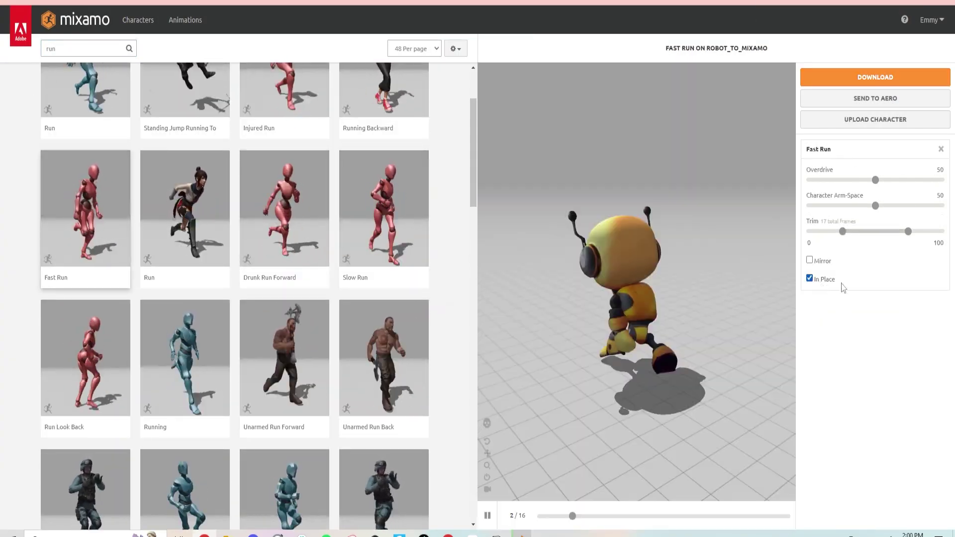
left_click_drag(666, 336, 656, 337)
Step: Apply Slow Run in place with Character Arm-Space 85 and Overdrive 44, and download it
left_click(383, 219)
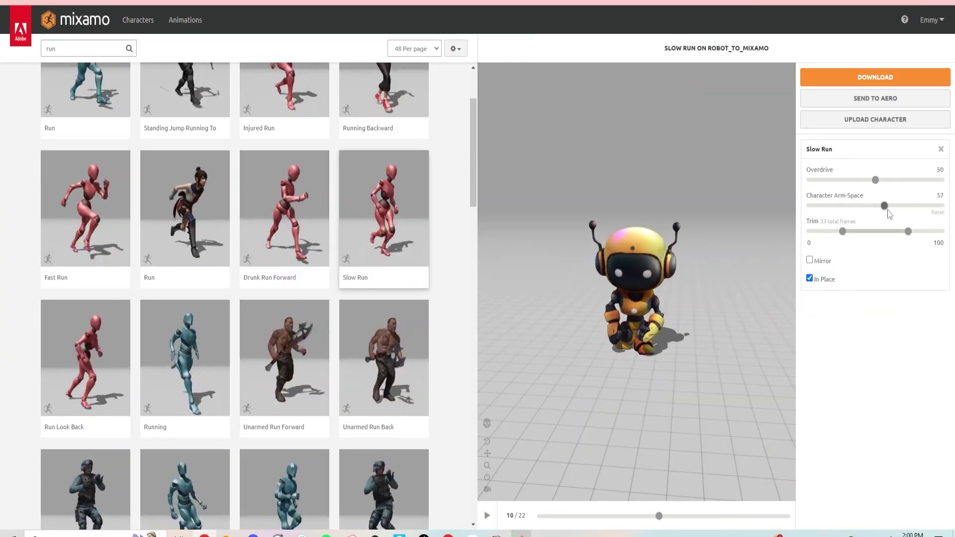
left_click_drag(875, 206, 920, 206)
left_click_drag(686, 373, 535, 378)
left_click_drag(875, 180, 867, 180)
mouse_move(629, 368)
left_mouse_down()
mouse_move(678, 372)
mouse_move(631, 373)
left_mouse_up()
scroll(356, 396, "down", 3)
left_click(874, 77)
left_click(618, 208)
Step: Apply the red mannequin's Running animation to the robot with In Place enabled and browse the other run animations
scroll(437, 288, "down", 8)
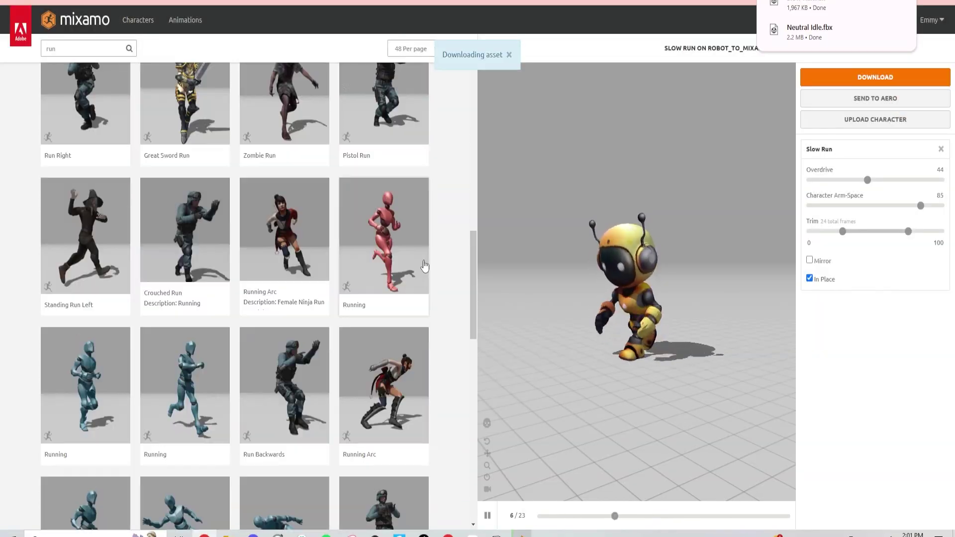
left_click(425, 266)
left_click(809, 278)
scroll(222, 292, "down", 6)
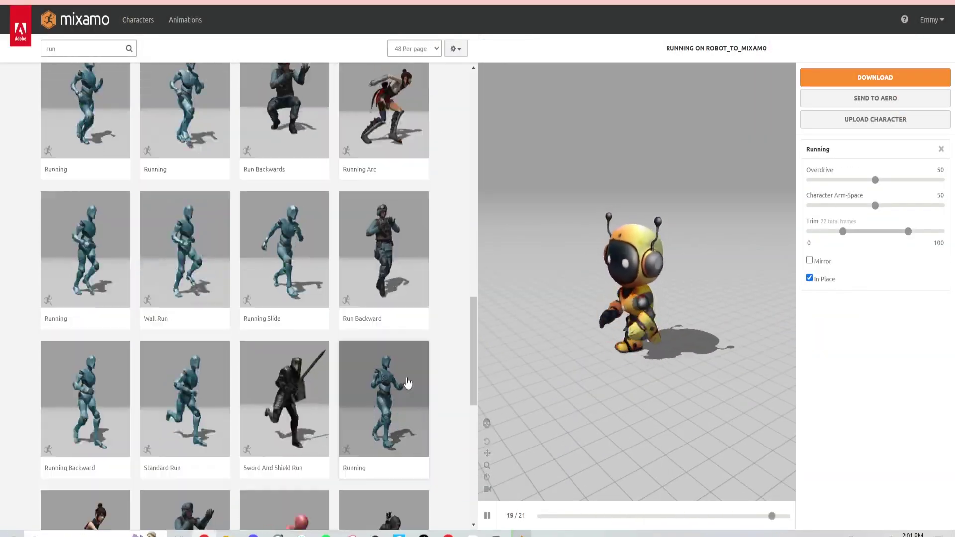
scroll(223, 292, "up", 7)
scroll(222, 292, "up", 13)
scroll(222, 293, "down", 18)
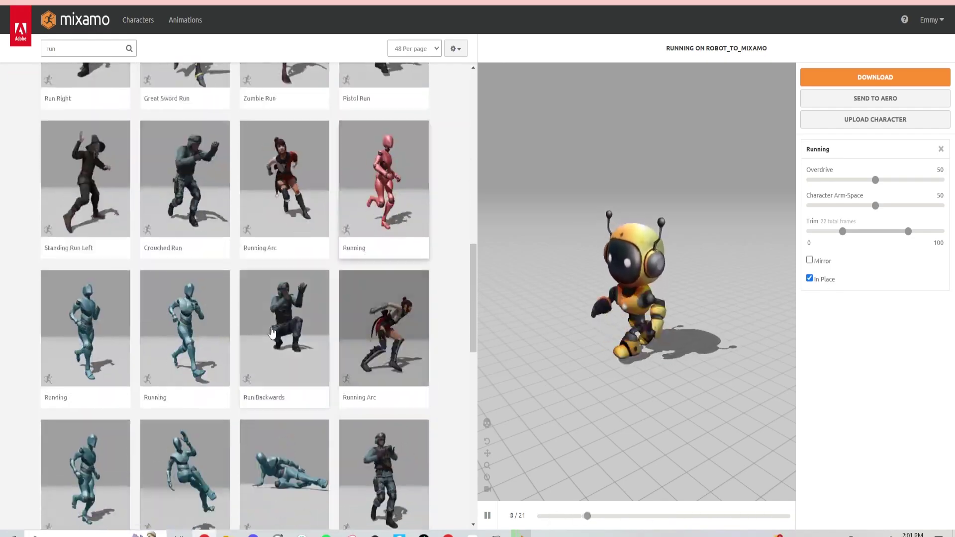
scroll(123, 378, "down", 12)
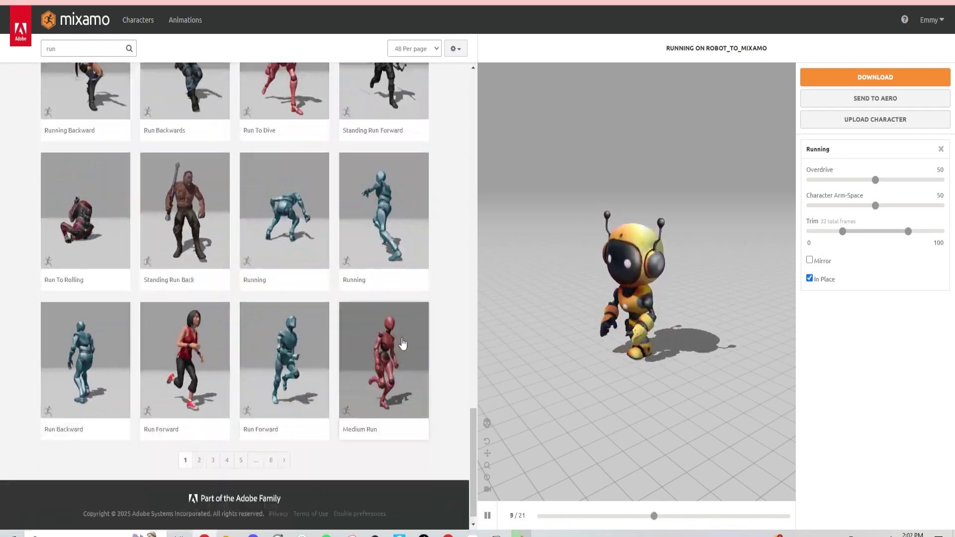
scroll(401, 315, "up", 11)
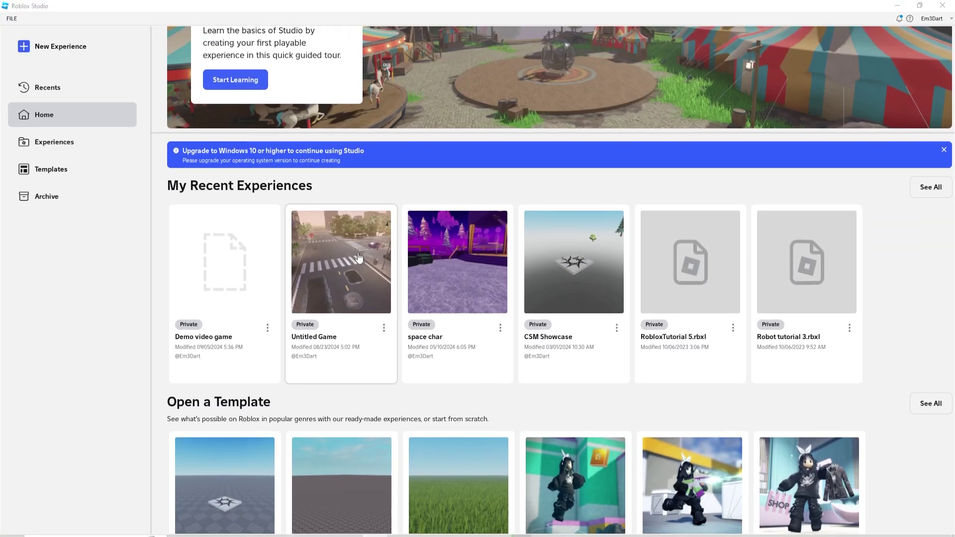
Step: Switch to Roblox Studio, create a new place from the Baseplate template and look around it
scroll(343, 284, "down", 3)
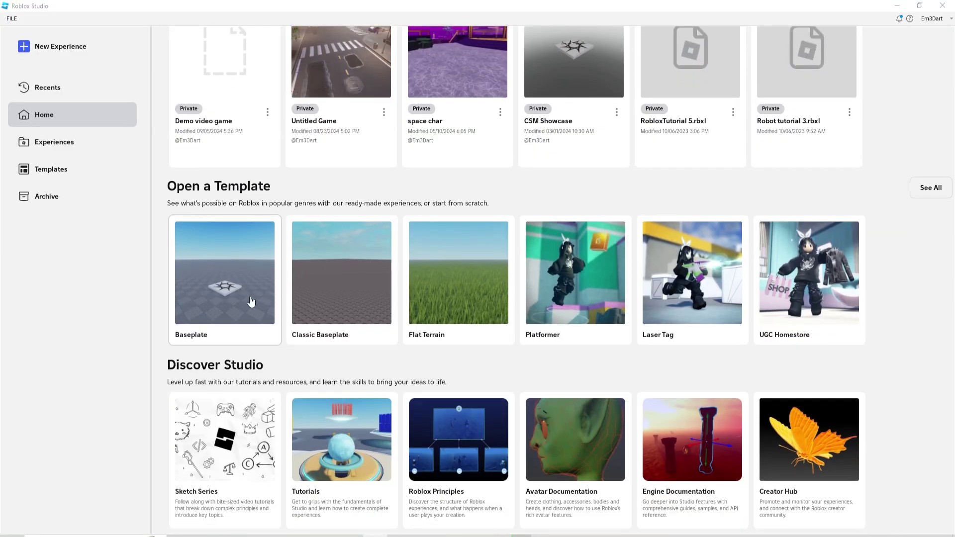
left_click(236, 282)
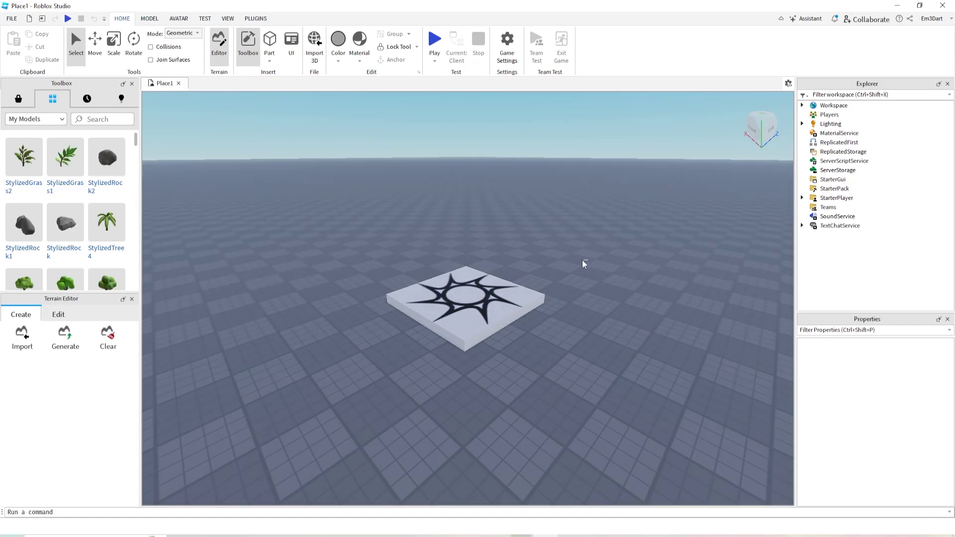
middle_click_drag(582, 259, 602, 256)
right_click_drag(587, 235, 554, 231)
scroll(568, 235, "up", 3)
scroll(566, 235, "down", 3)
middle_click_drag(555, 233, 567, 254)
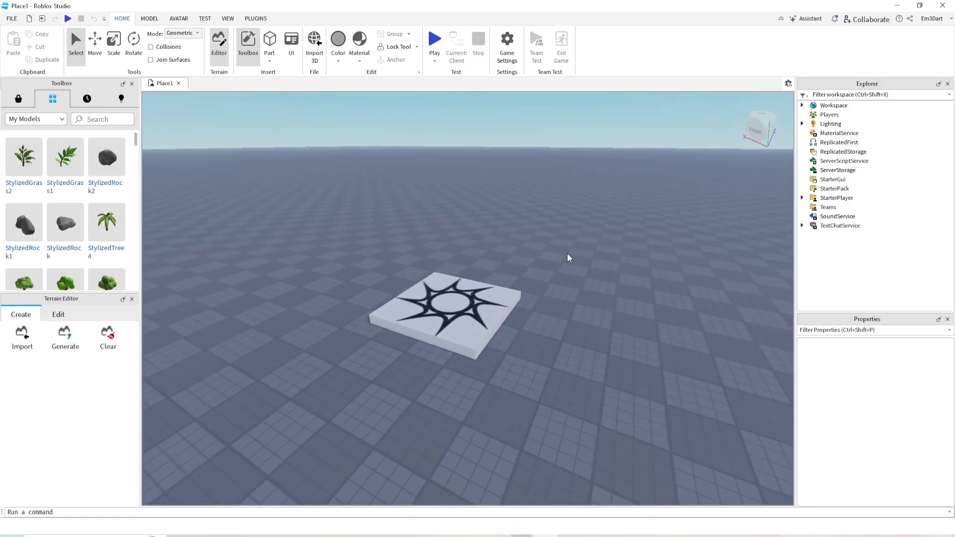
Step: Open the Neutral Idle FBX file from the Downloads folder for 3D import
left_click(316, 47)
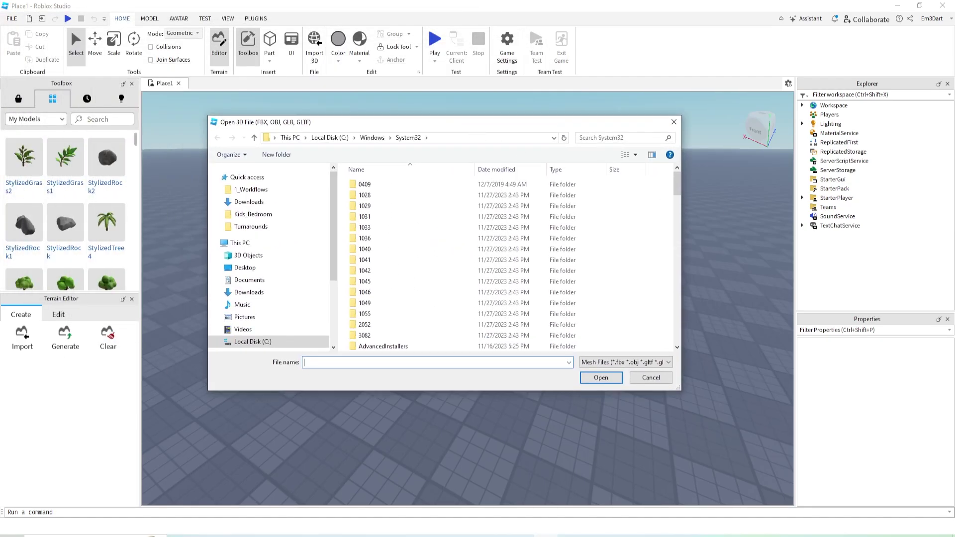
left_click_drag(954, 199, 500, 359)
left_click(296, 202)
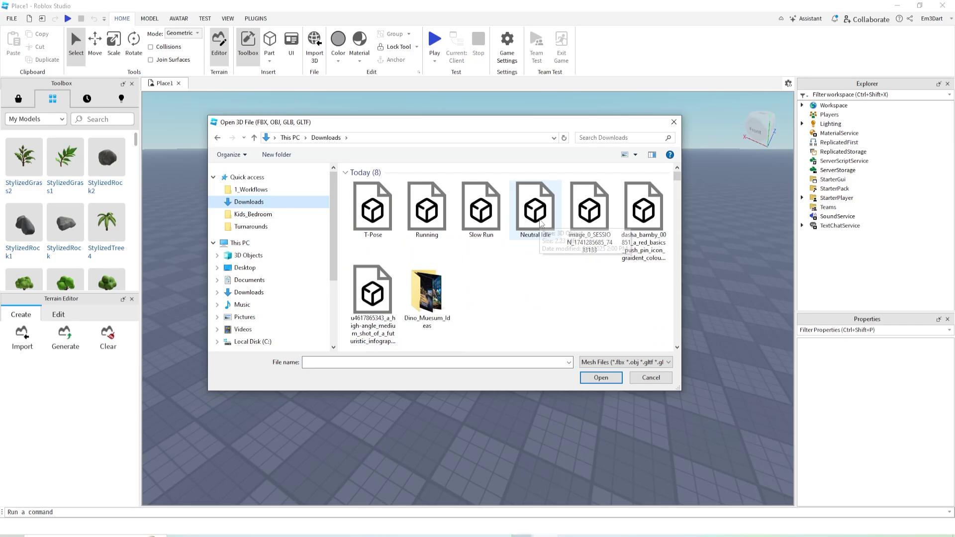
double_click(541, 223)
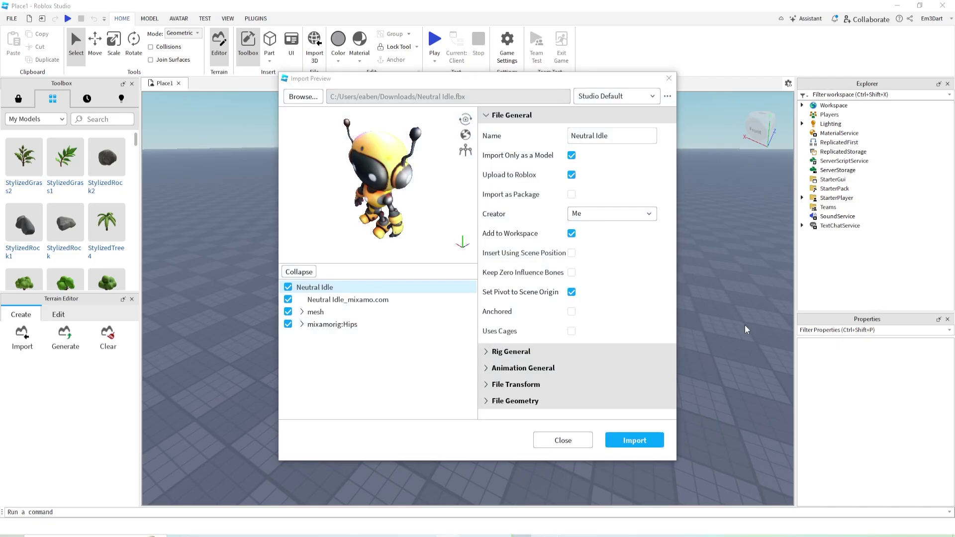
Step: Inspect the robot and its rig in the import preview, and check the Rig Type choices while keeping Custom
left_click_drag(389, 228, 433, 205)
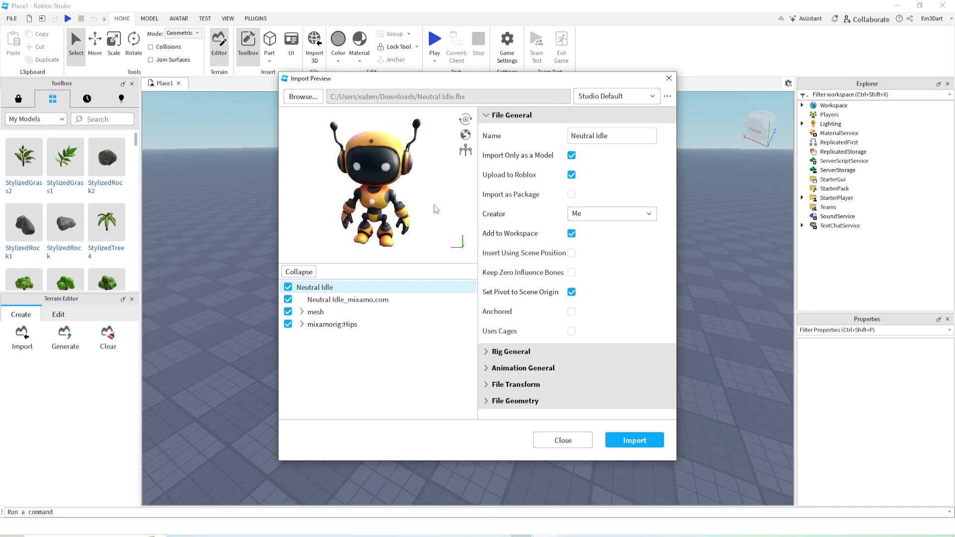
left_click(498, 354)
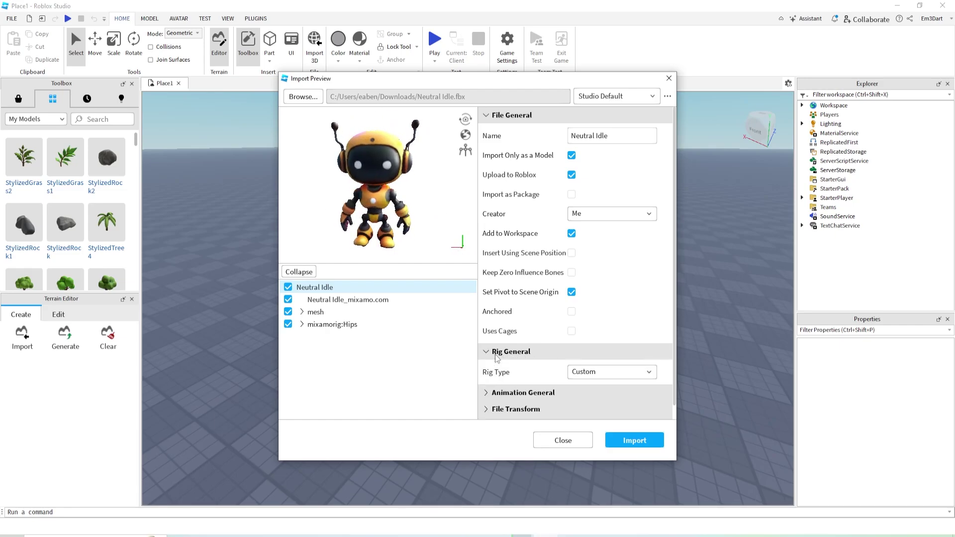
scroll(519, 364, "down", 1)
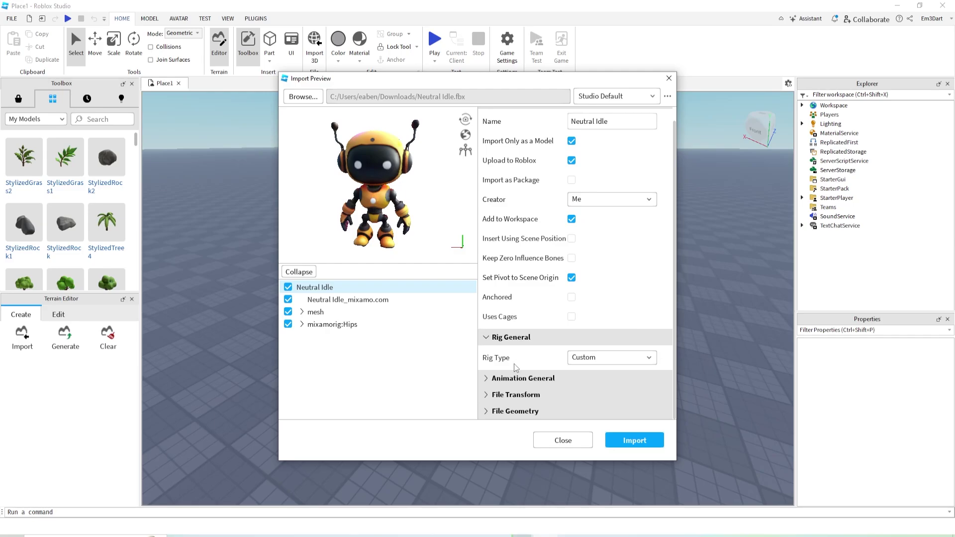
left_click(593, 361)
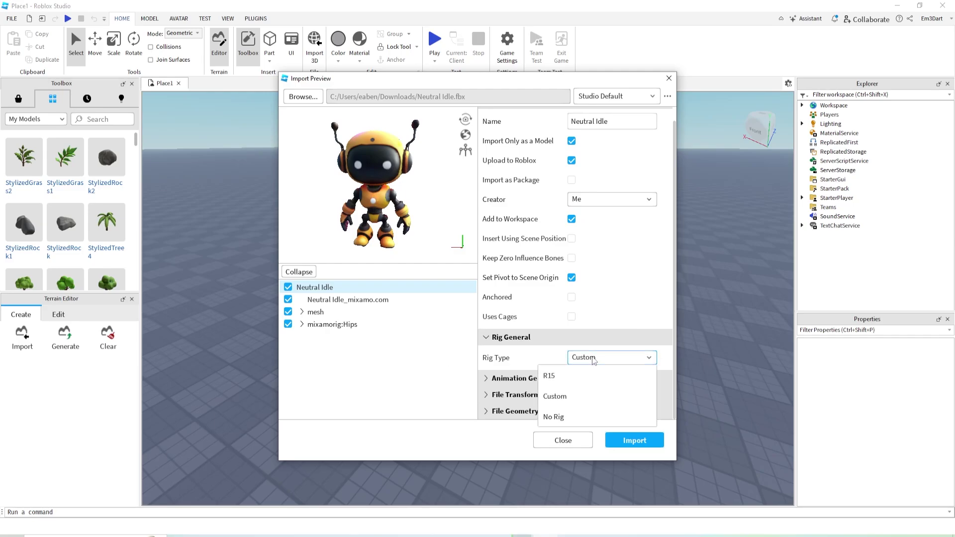
left_click(594, 361)
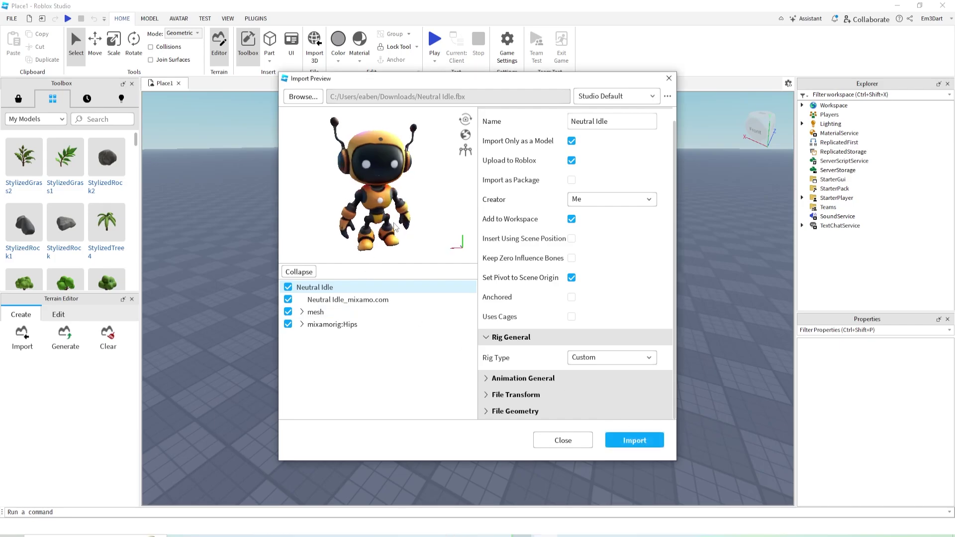
left_click(465, 150)
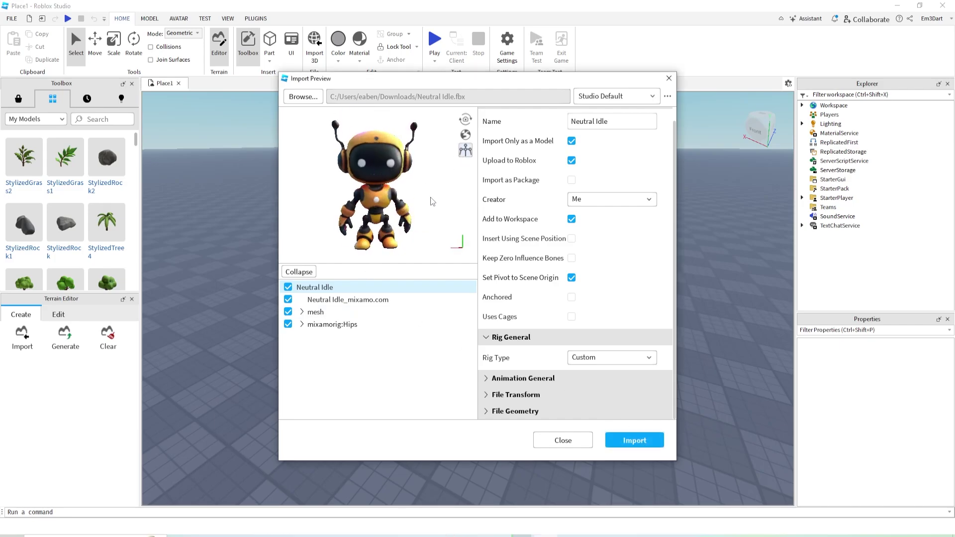
mouse_move(425, 206)
left_mouse_down()
mouse_move(308, 211)
mouse_move(366, 198)
mouse_move(441, 207)
left_mouse_up()
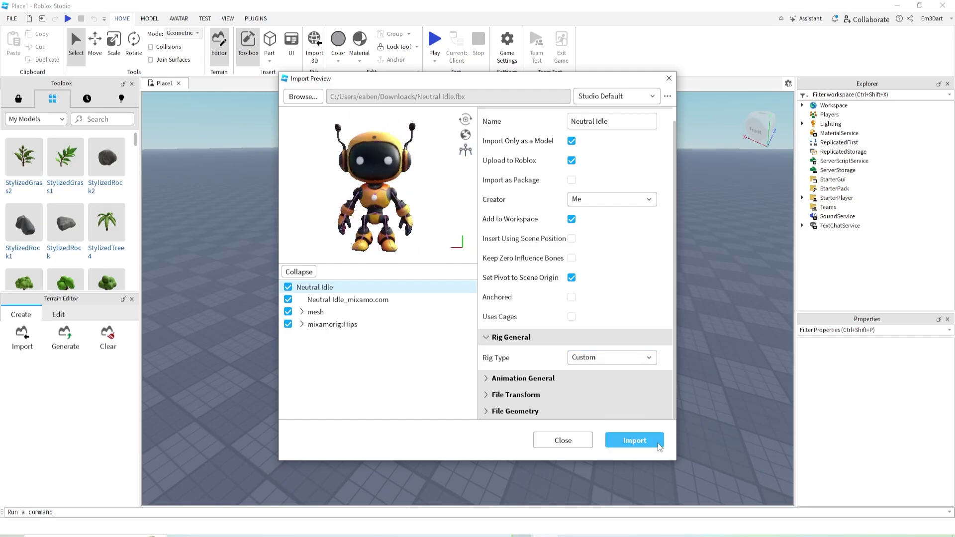
Step: Import the robot into the workspace, dismiss the import report and view the model from the front
left_click(657, 444)
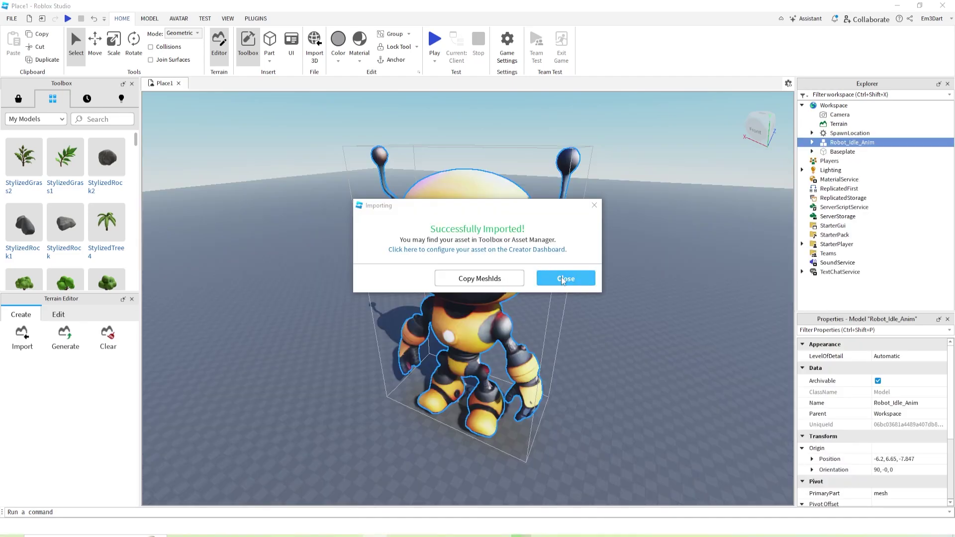
left_click(563, 278)
right_click_drag(618, 295, 684, 303)
scroll(624, 292, "down", 3)
middle_click_drag(684, 304, 582, 294)
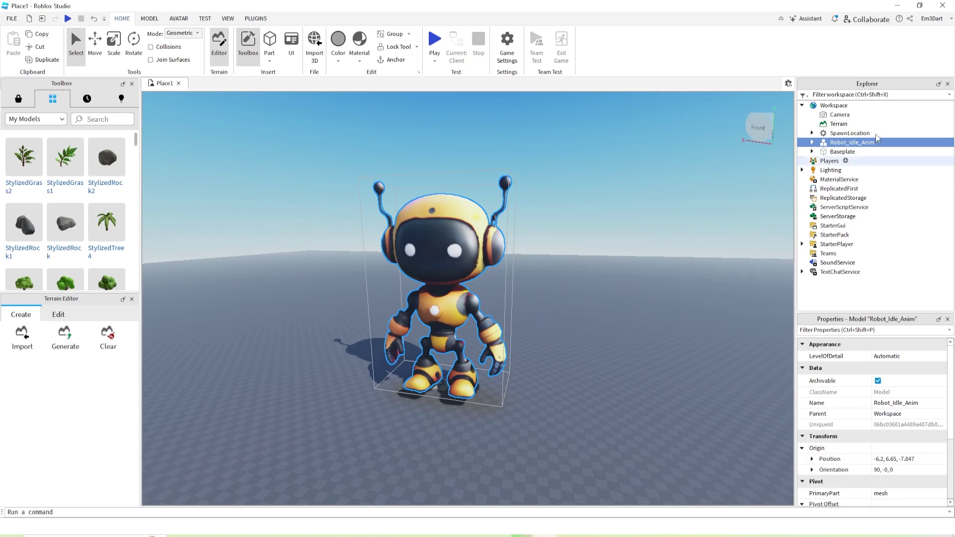
Step: Delete the InitialPoses folder and the AnimationController from the Robot_Idle_Anim model
left_click(812, 143)
left_click(840, 152)
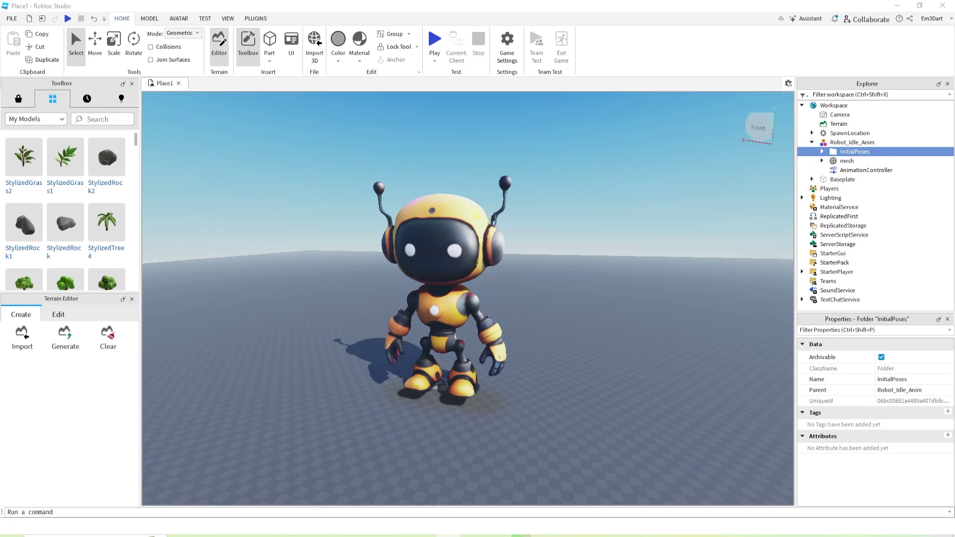
double_click(849, 154)
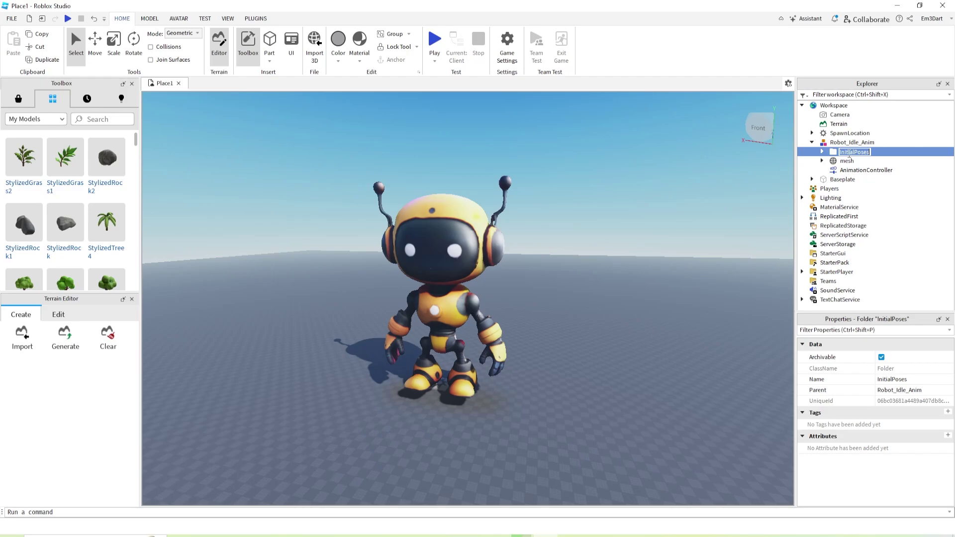
right_click(877, 153)
left_click(899, 166)
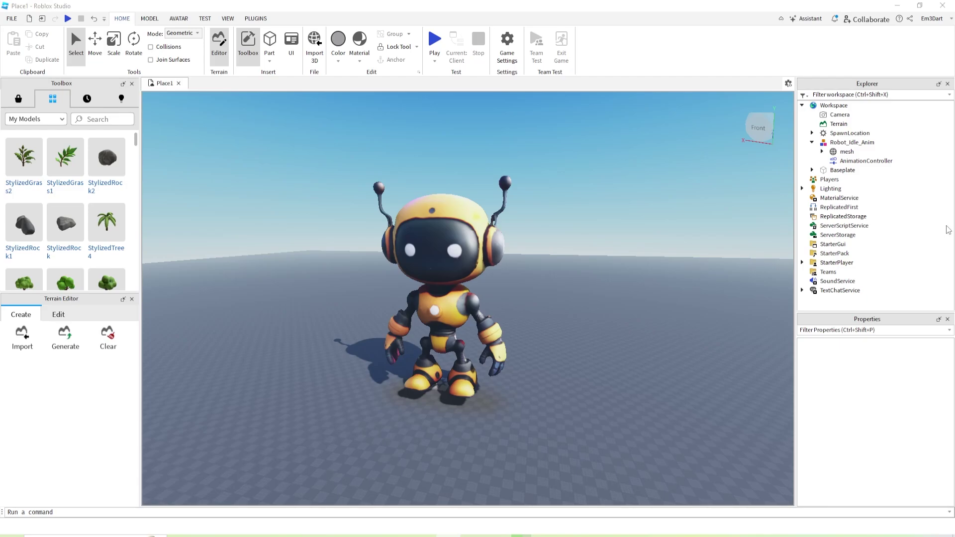
left_click(865, 161)
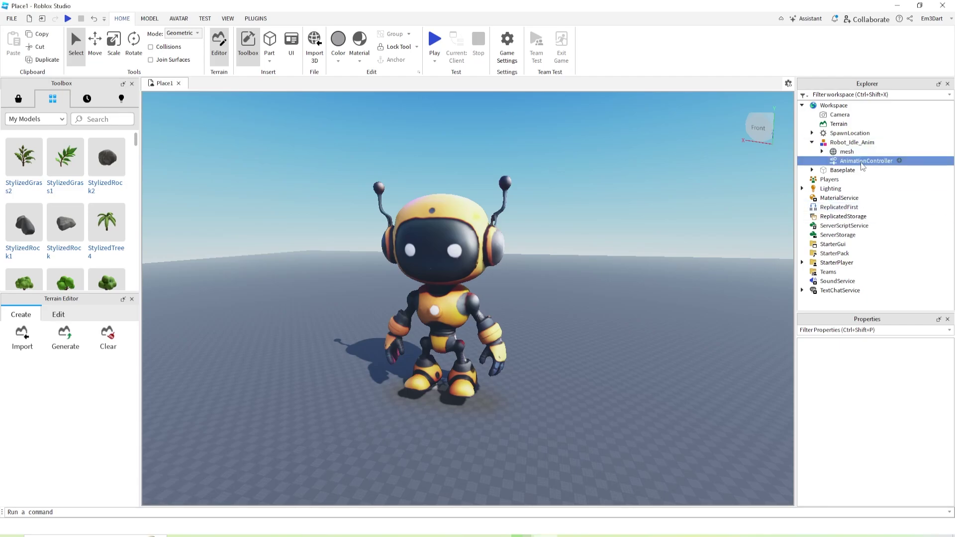
key("Delete")
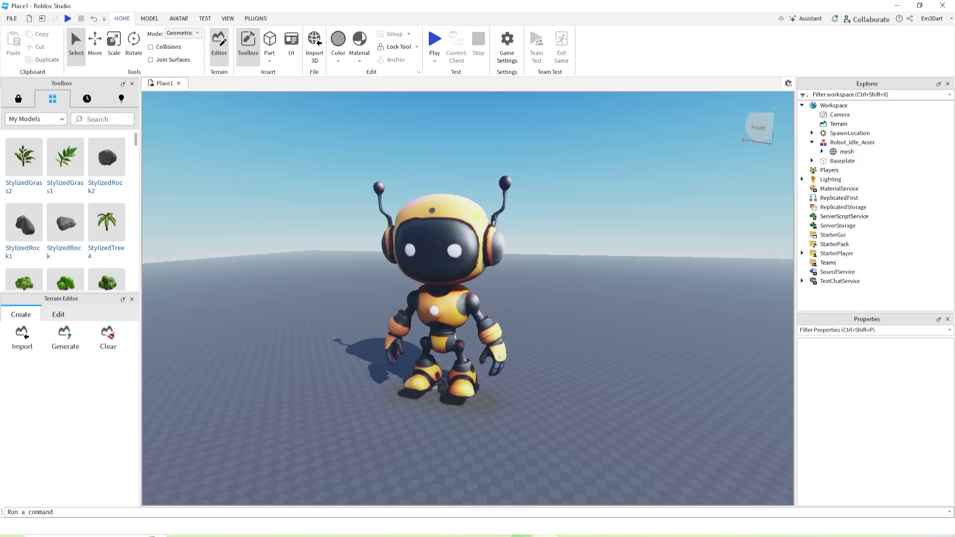
left_click(812, 142)
left_click(812, 143)
left_click(812, 143)
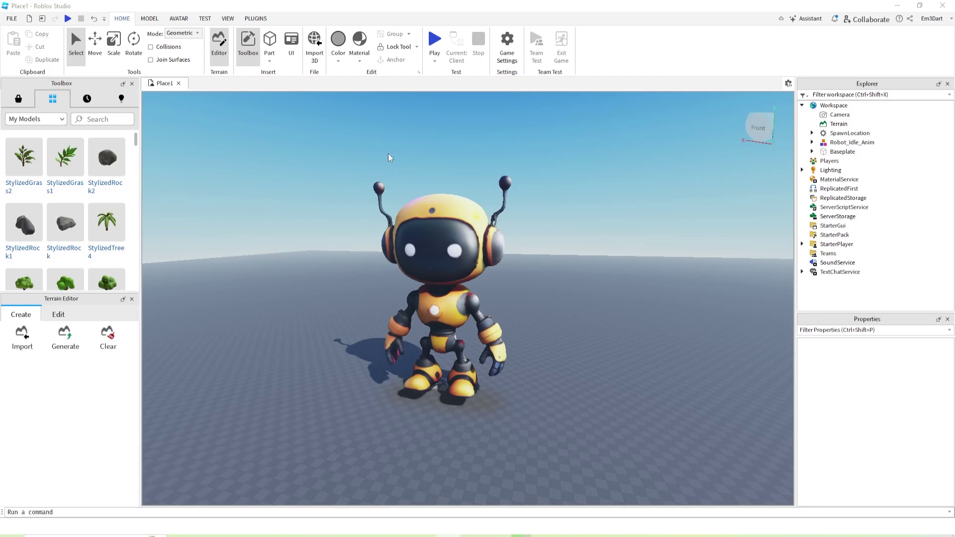
Step: Insert a block part into the workspace and position it inside the robot's torso
left_click(269, 53)
left_click(837, 161)
left_click(95, 46)
right_click_drag(646, 252, 498, 259)
left_click(597, 279)
left_click(76, 46)
left_click(836, 161)
key("ctrl+2")
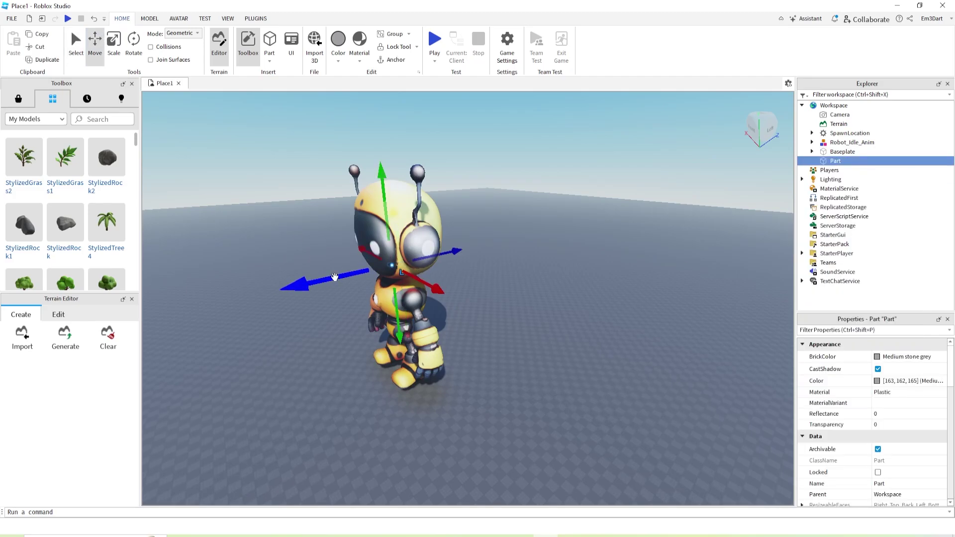
Step: Scale the block part in width and depth so it covers the robot's torso
key("ctrl+3")
key("f")
right_click_drag(635, 330, 631, 304)
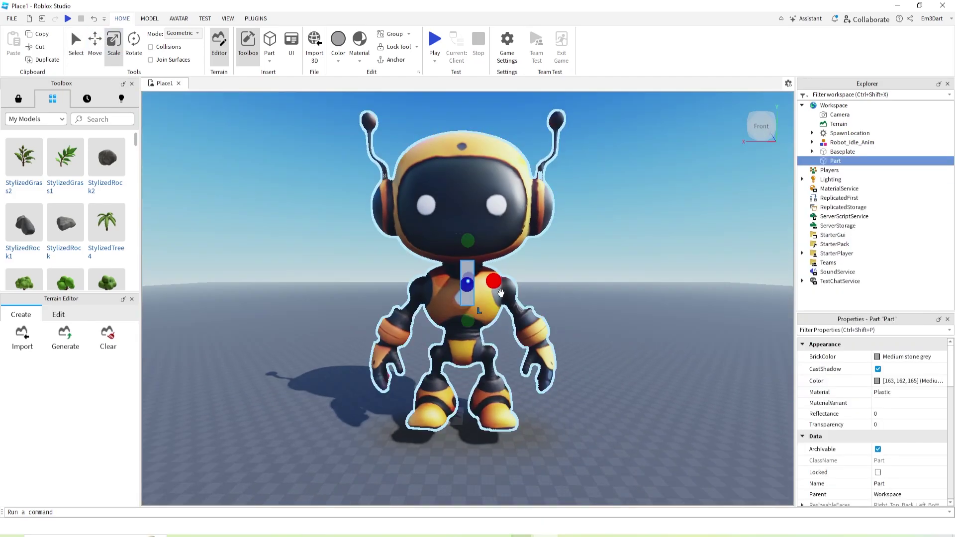
left_click_drag(495, 282, 513, 298, "ctrl")
right_click_drag(513, 298, 411, 303)
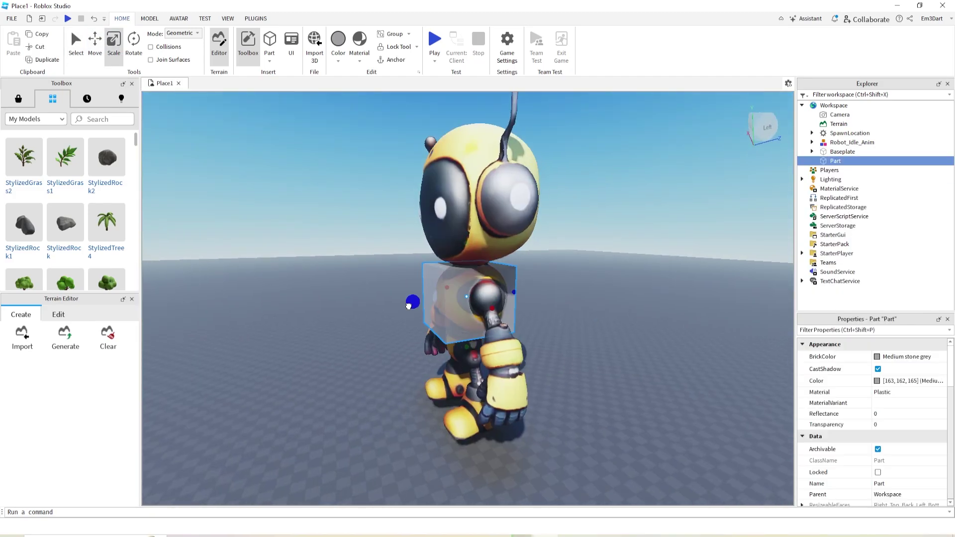
left_click_drag(411, 303, 417, 301)
left_click(586, 299)
right_click_drag(418, 302, 478, 295)
scroll(478, 296, "down", 2)
left_click(479, 295)
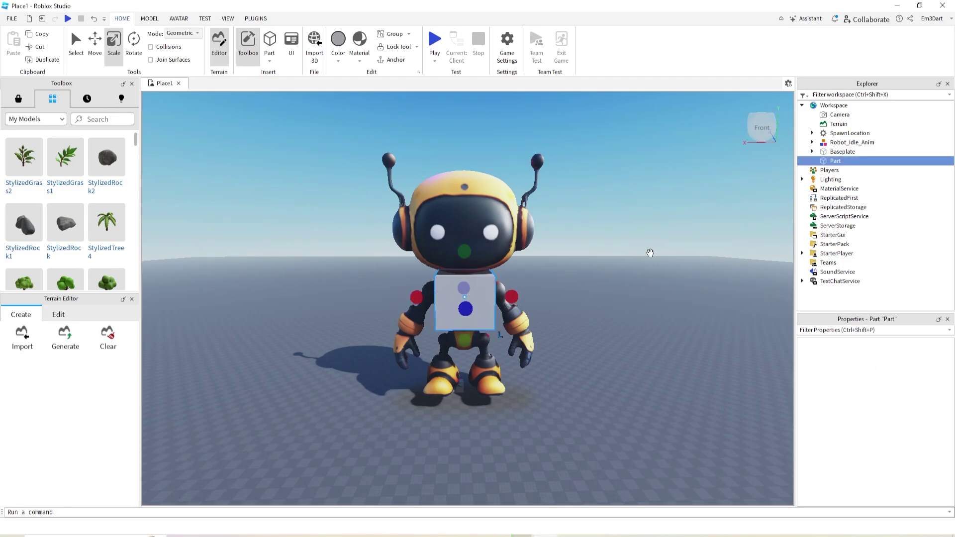
Step: Rename the torso block part to HumanoidRootPart
right_click(835, 160)
left_click(855, 233)
type("Human")
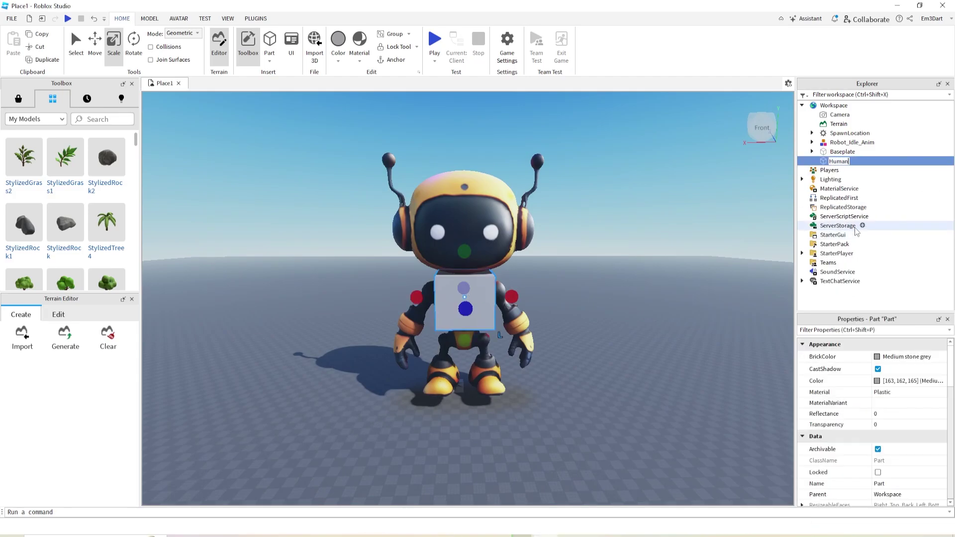
type("oidRootPart")
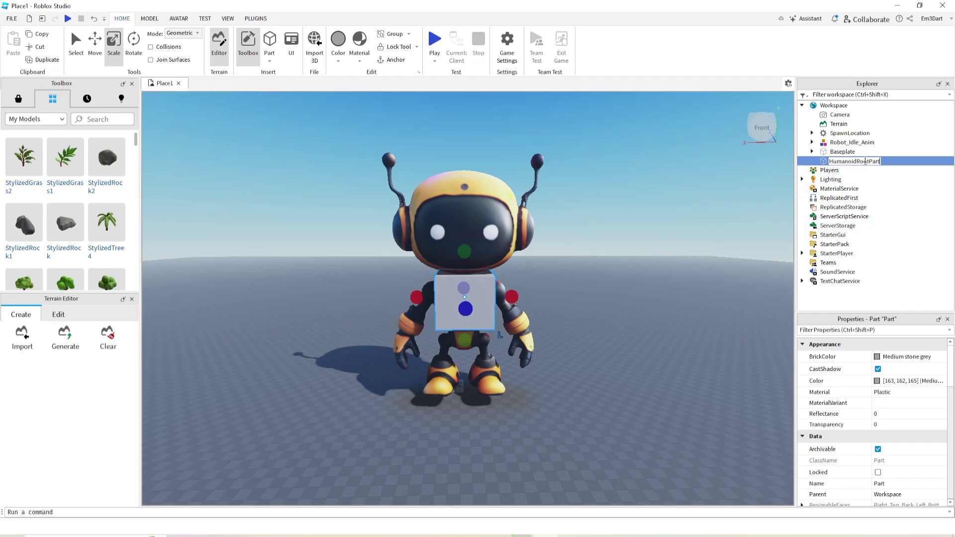
key("Return")
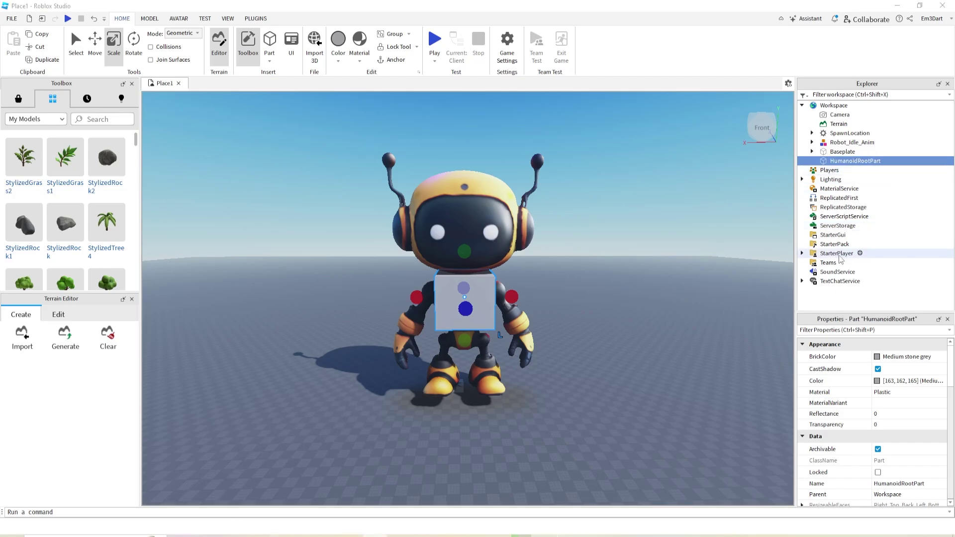
Step: Rename the Robot_Idle_Anim model to StarterCharacter
left_click(850, 143)
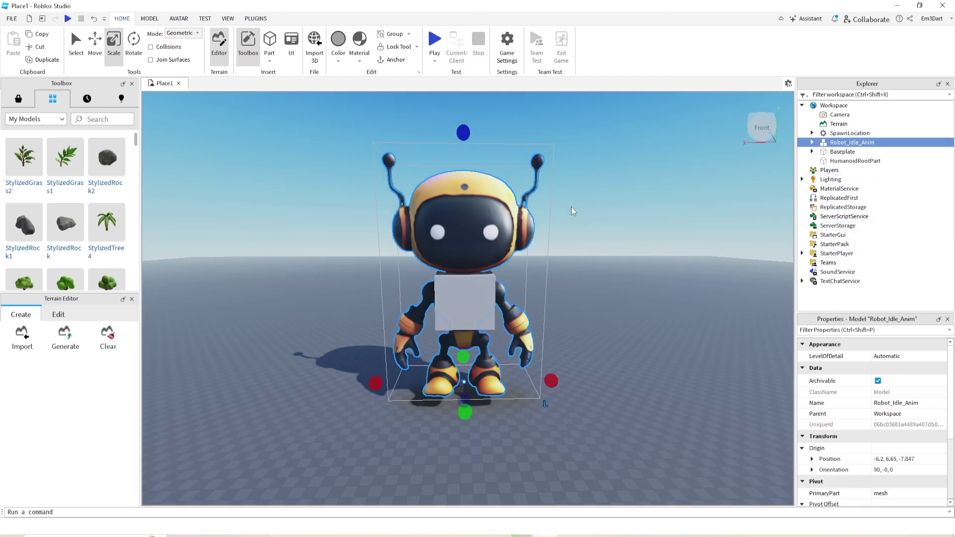
left_click(850, 142)
type("StarterCharacter")
key("Return")
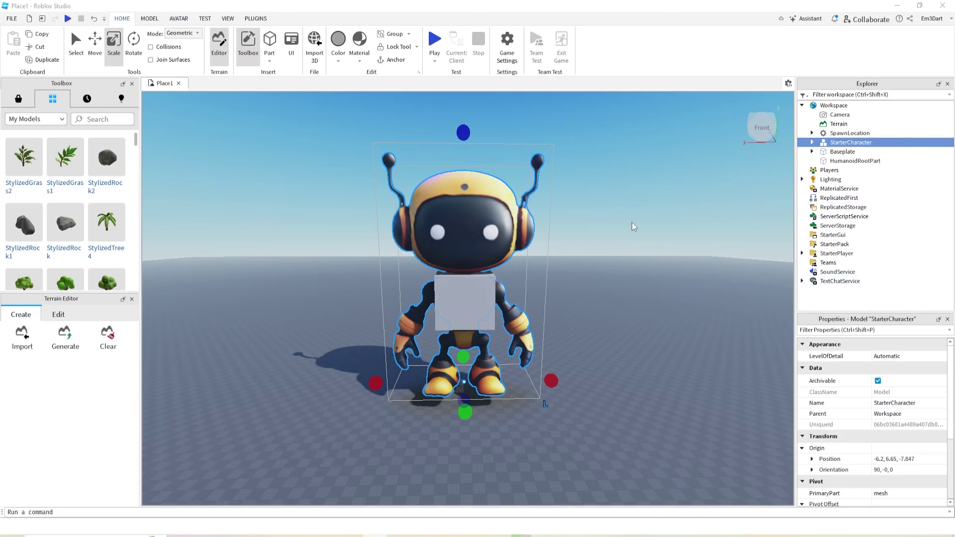
Step: Set the HumanoidRootPart's Transparency to 1 and parent it to the StarterCharacter model
left_click(461, 306)
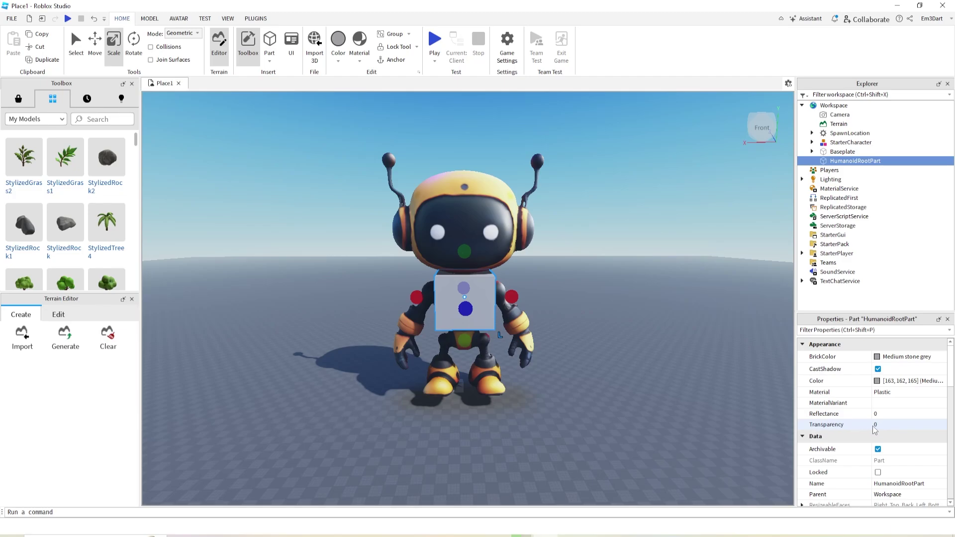
left_click(877, 425)
type("1")
key("Return")
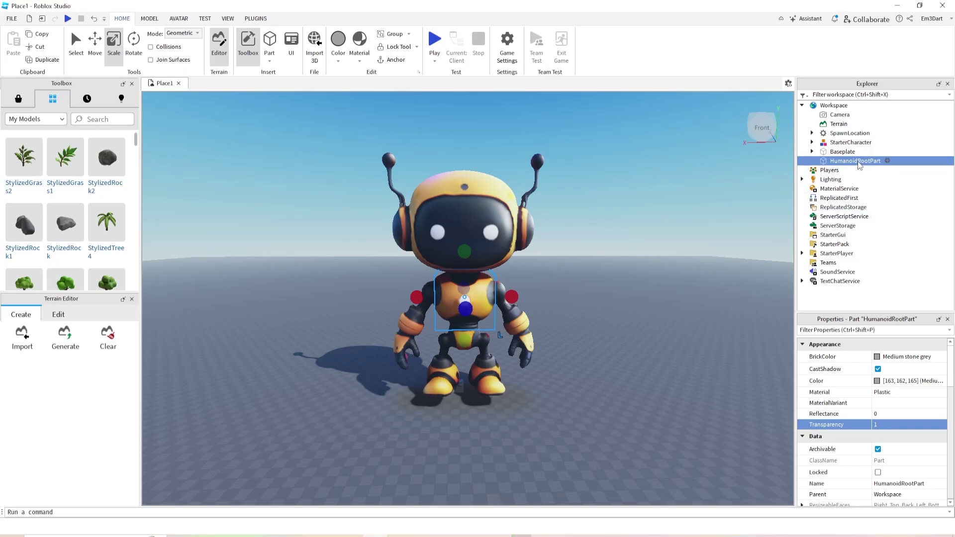
left_click_drag(858, 164, 858, 145)
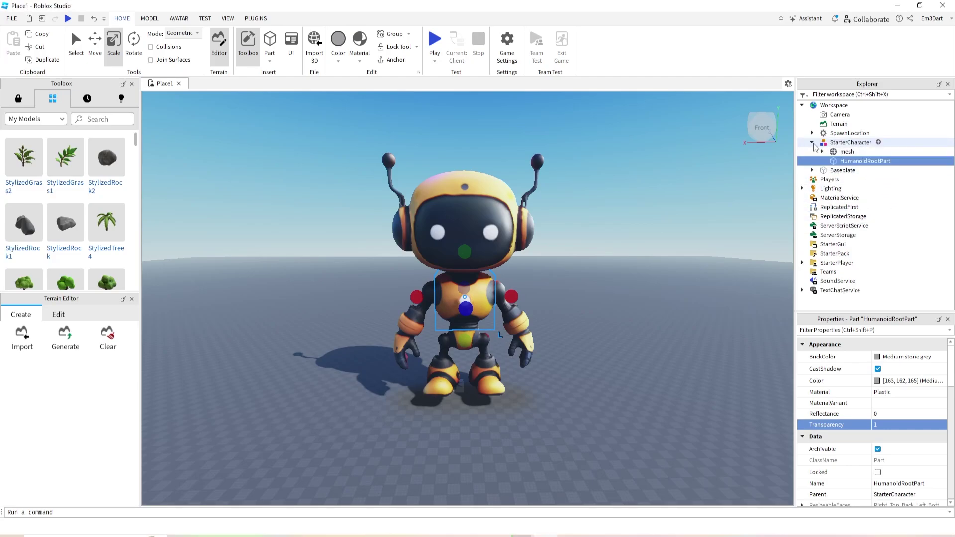
left_click(811, 143)
left_click(812, 142)
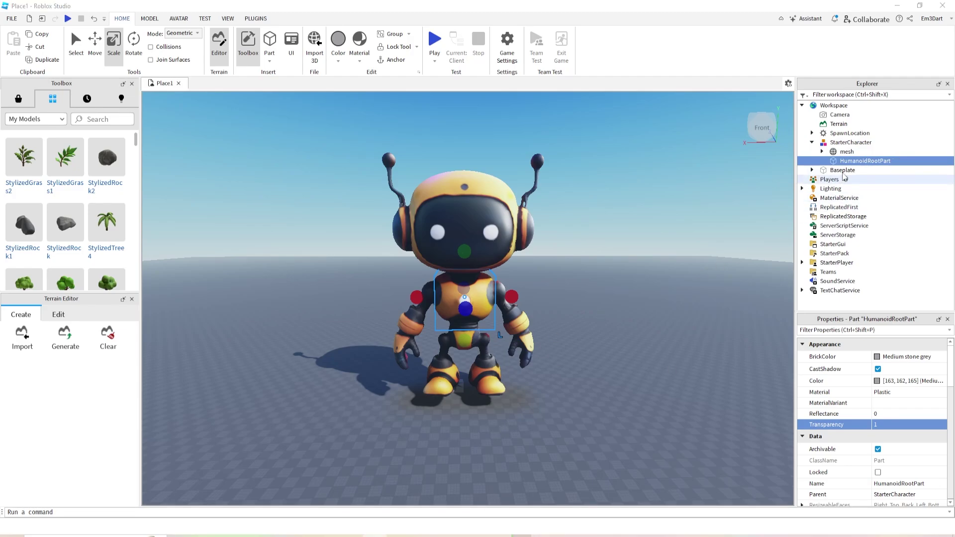
Step: Add a Humanoid object to StarterCharacter and set its HipHeight to 12
left_click(878, 142)
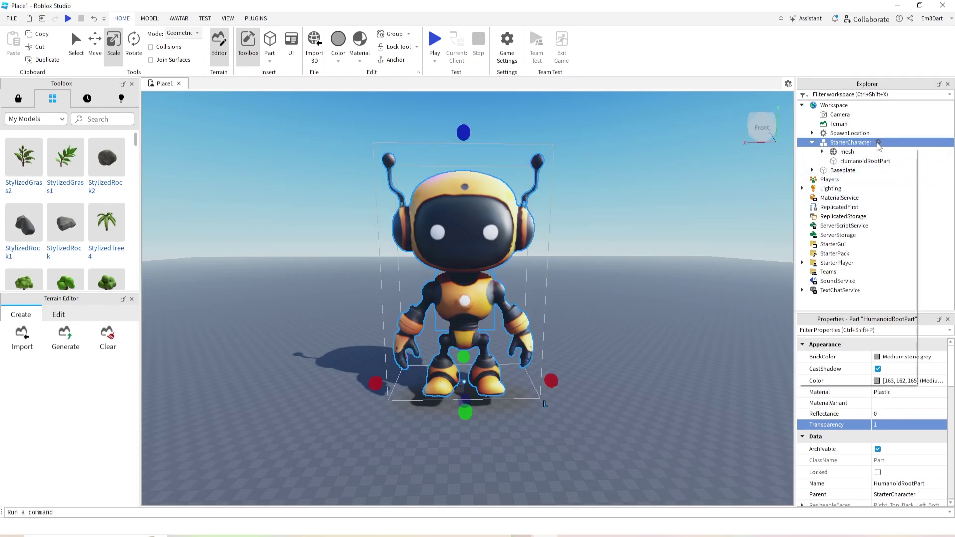
left_click(845, 182)
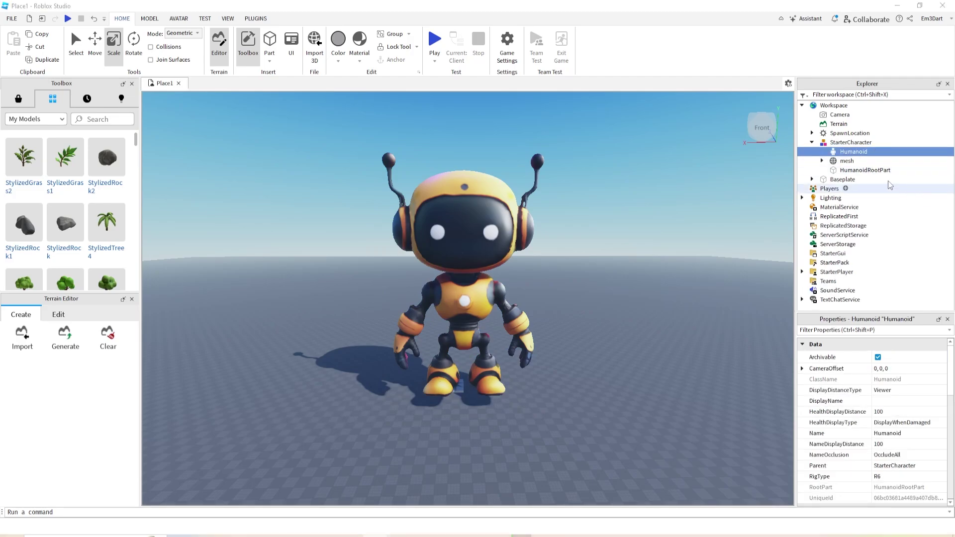
left_click(853, 151)
scroll(898, 412, "down", 2)
scroll(895, 412, "down", 8)
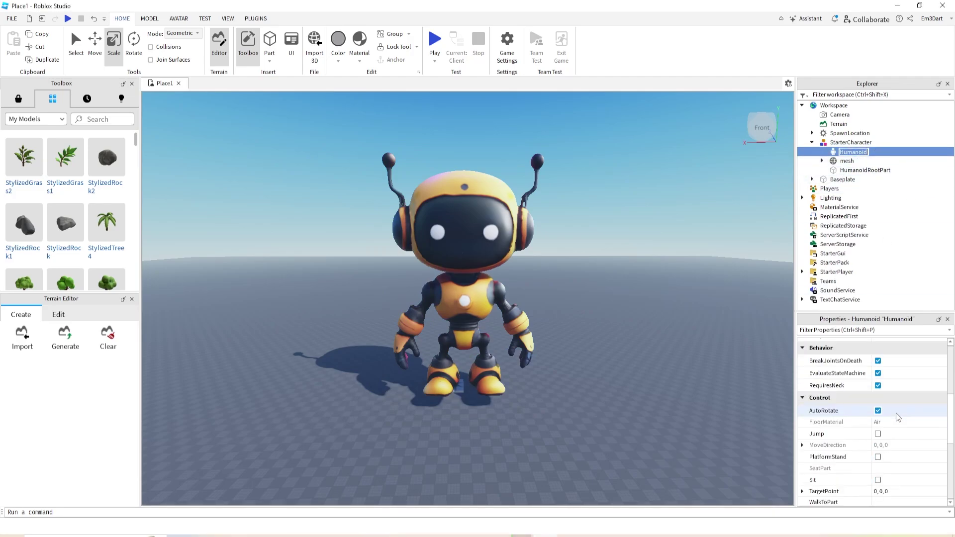
left_click(877, 398)
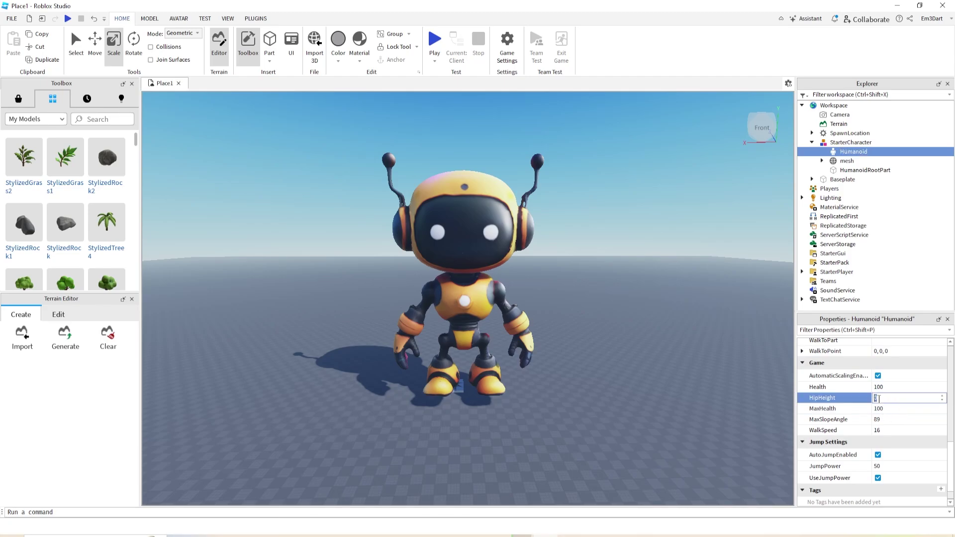
type("12")
key("Return")
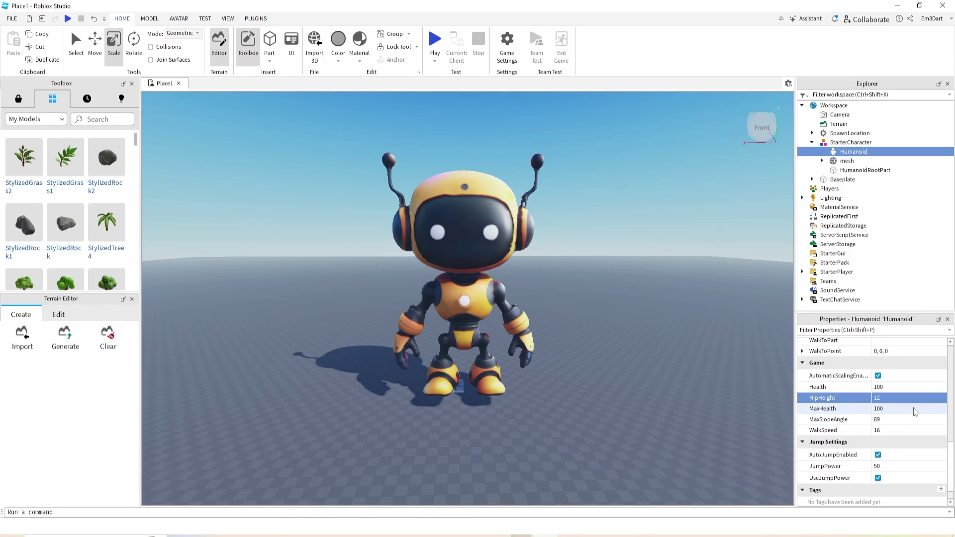
Step: Set the Humanoid's WalkSpeed to 25
left_click(877, 430)
key("Return")
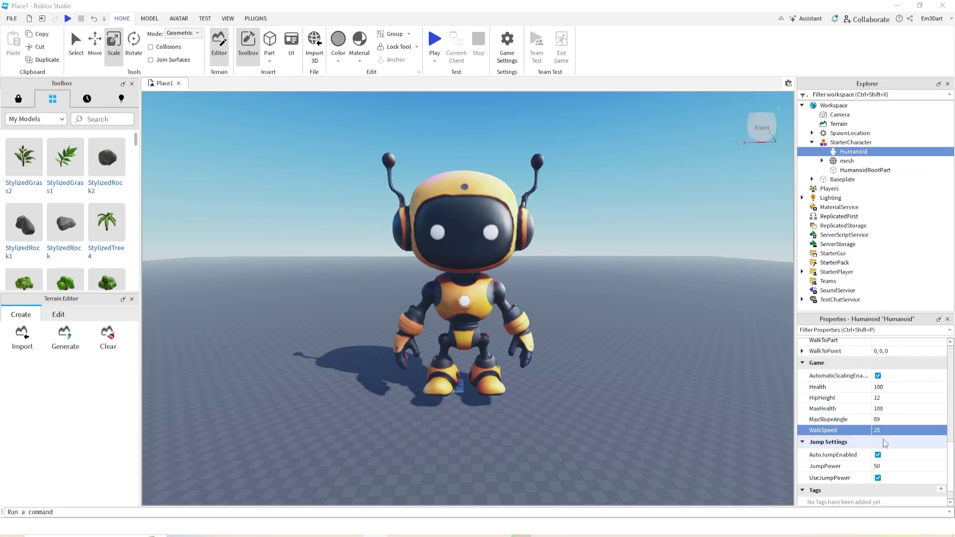
scroll(884, 443, "up", 10)
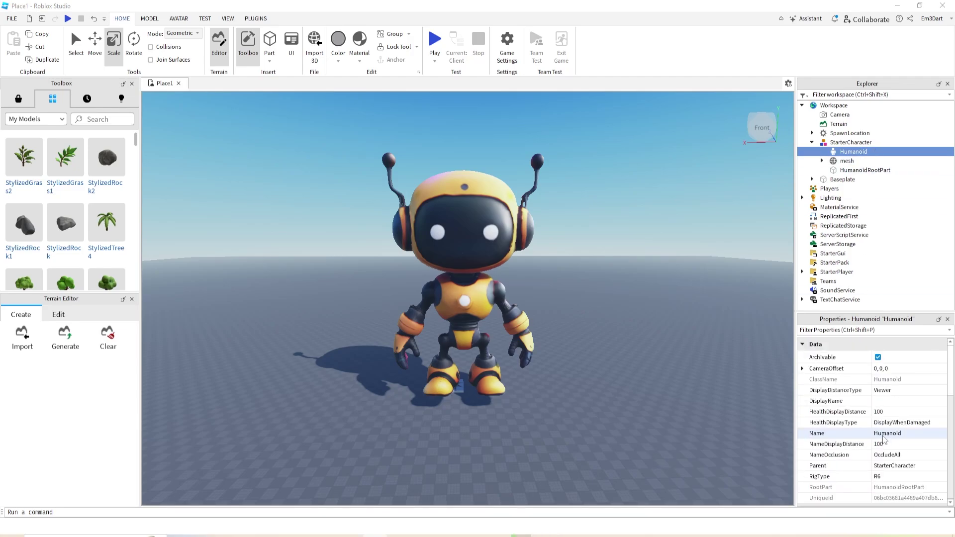
Step: Set the Humanoid's RigType to R15
left_click(878, 412)
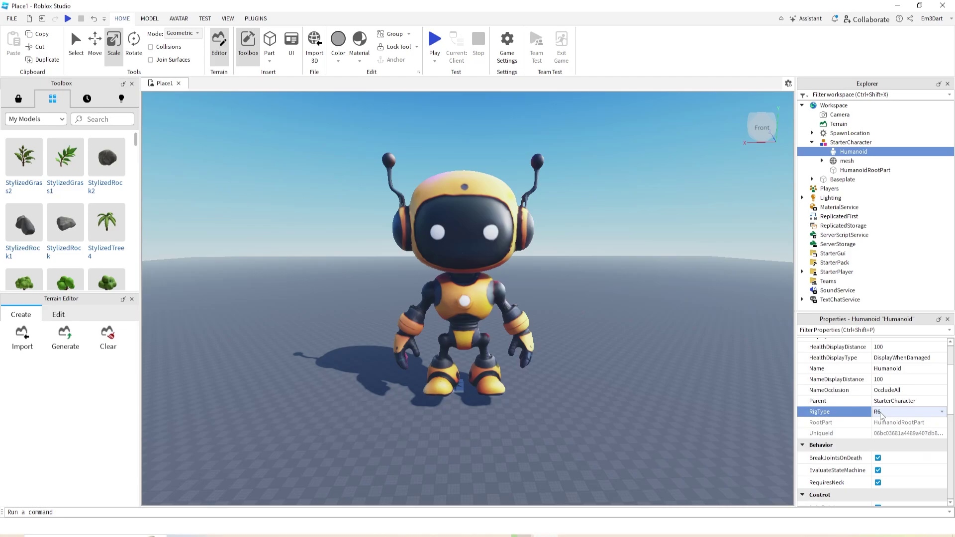
left_click(878, 412)
left_click(885, 421)
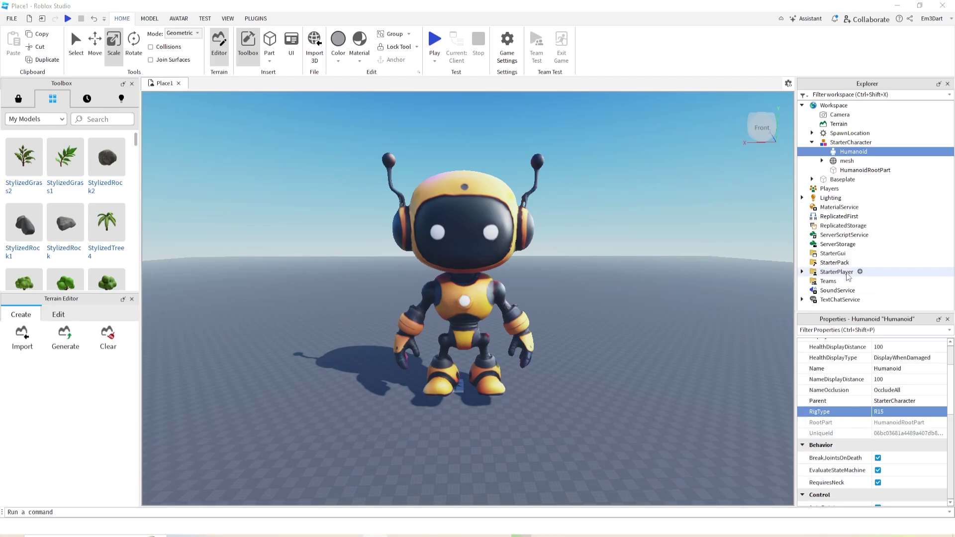
Step: Expand StarterPlayer and select its StarterCharacterScripts container
left_click(802, 272)
scroll(858, 268, "down", 1)
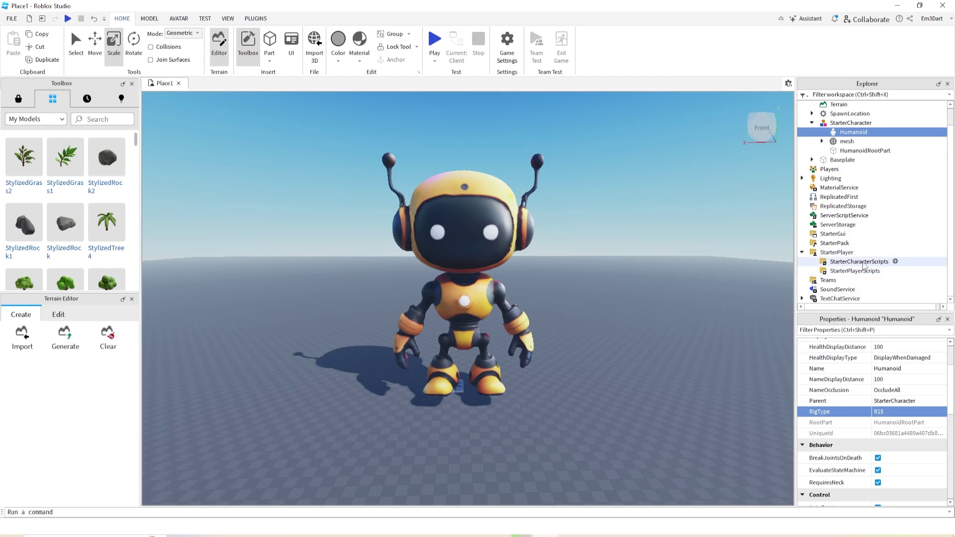
left_click(863, 262)
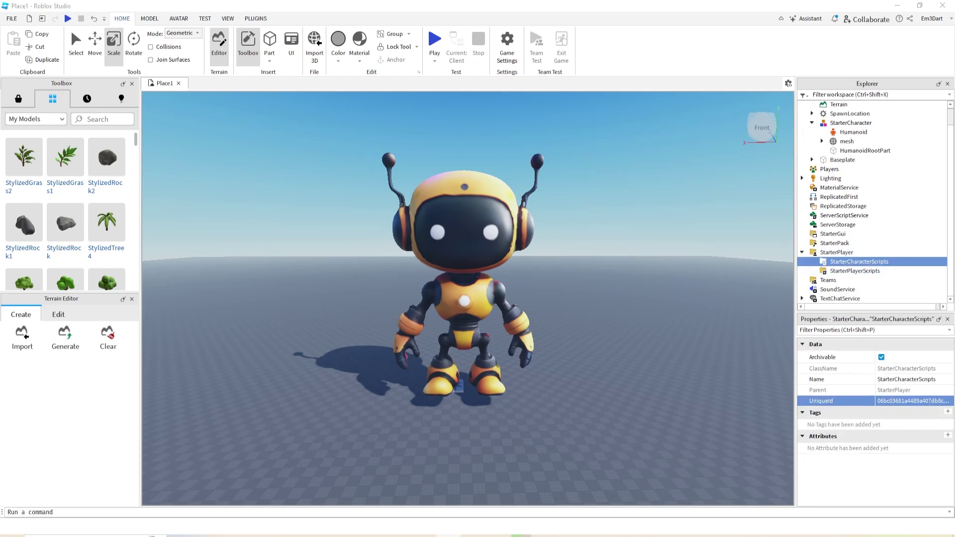
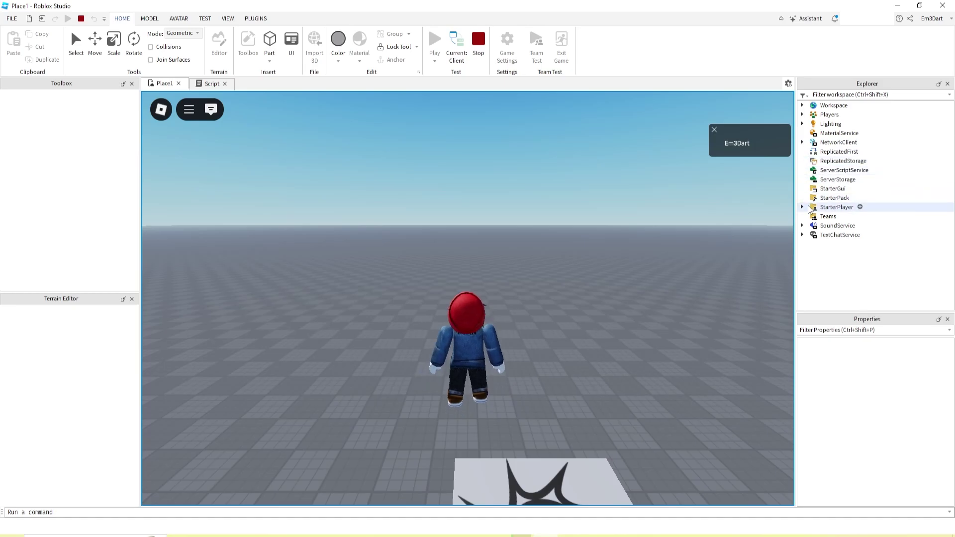
Step: Copy the Animate LocalScript from the spawned player's character in the Workspace and stop the playtest
left_click(801, 105)
left_click(811, 142)
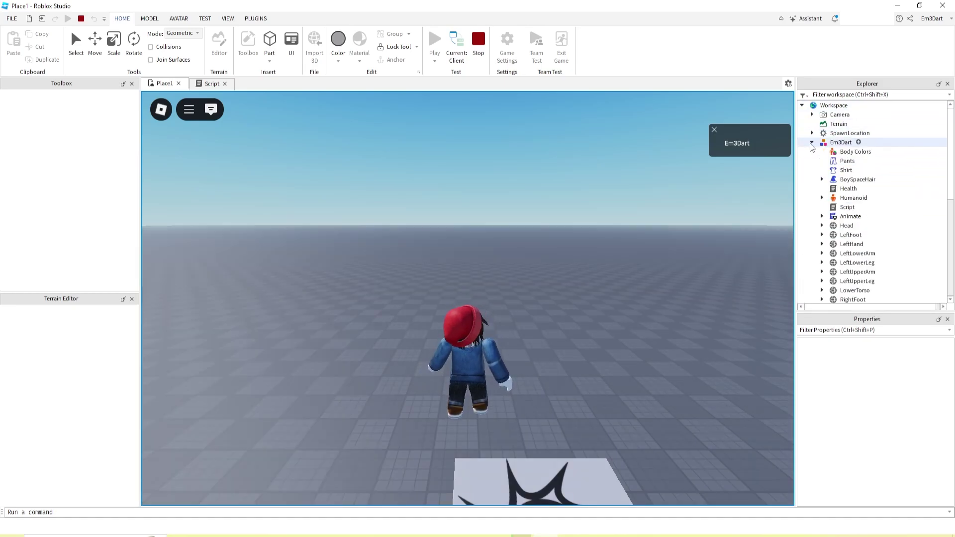
left_click(850, 217)
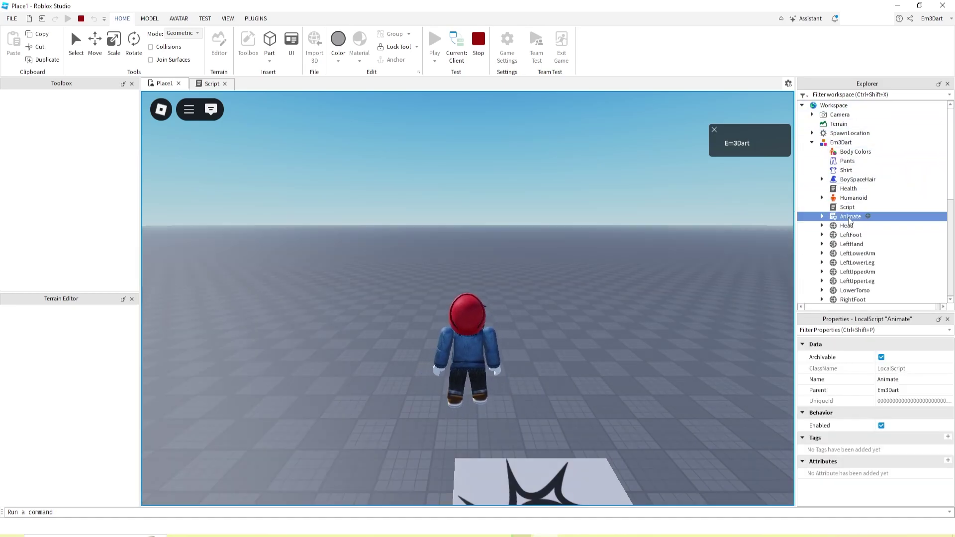
right_click(849, 221)
left_click(840, 29)
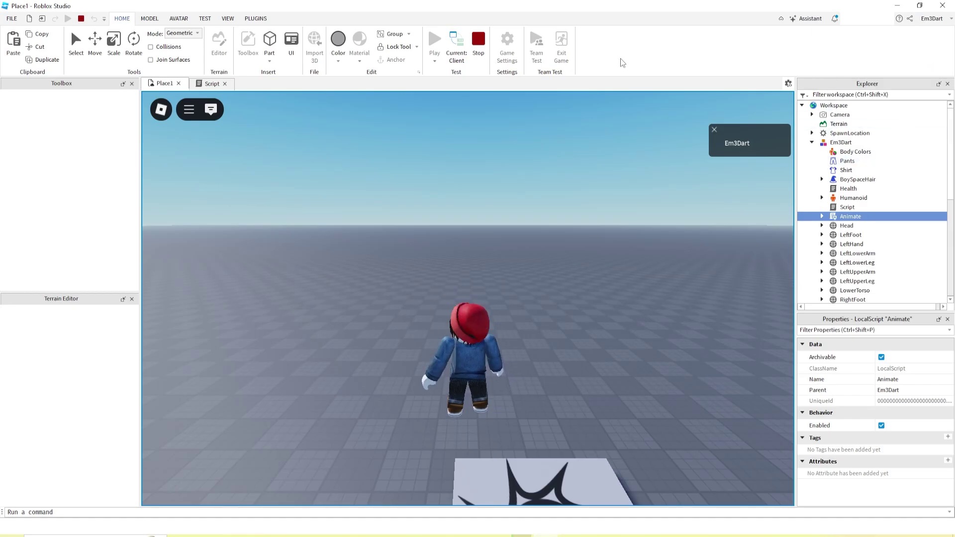
left_click(484, 46)
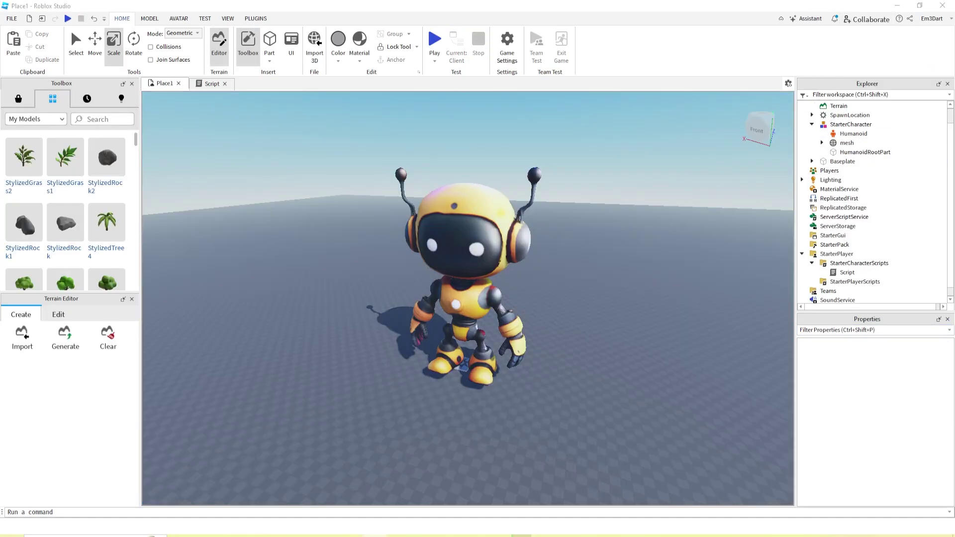
Step: Paste the copied Animate script into StarterCharacterScripts and expand it to show its animation entries
scroll(866, 144, "up", 1)
scroll(867, 212, "down", 1)
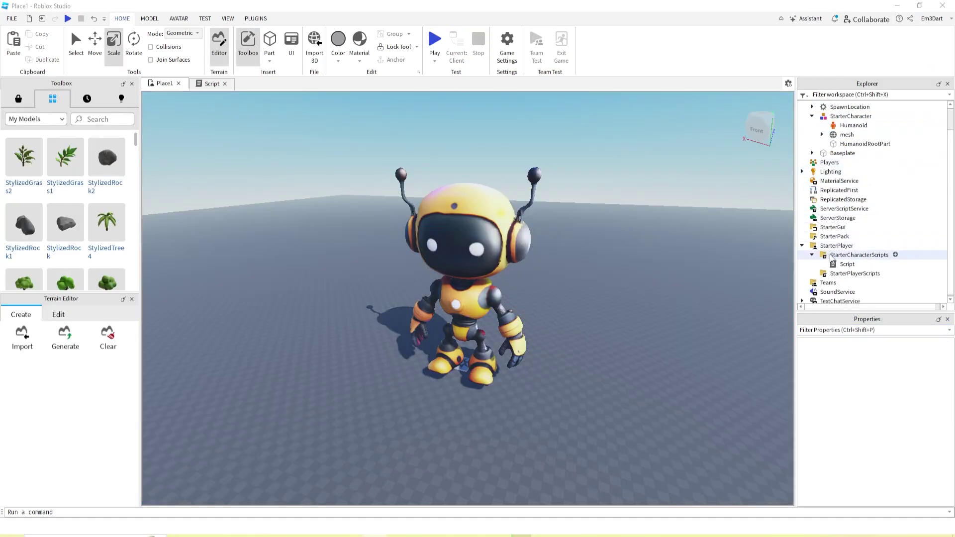
left_click(859, 256)
right_click(858, 255)
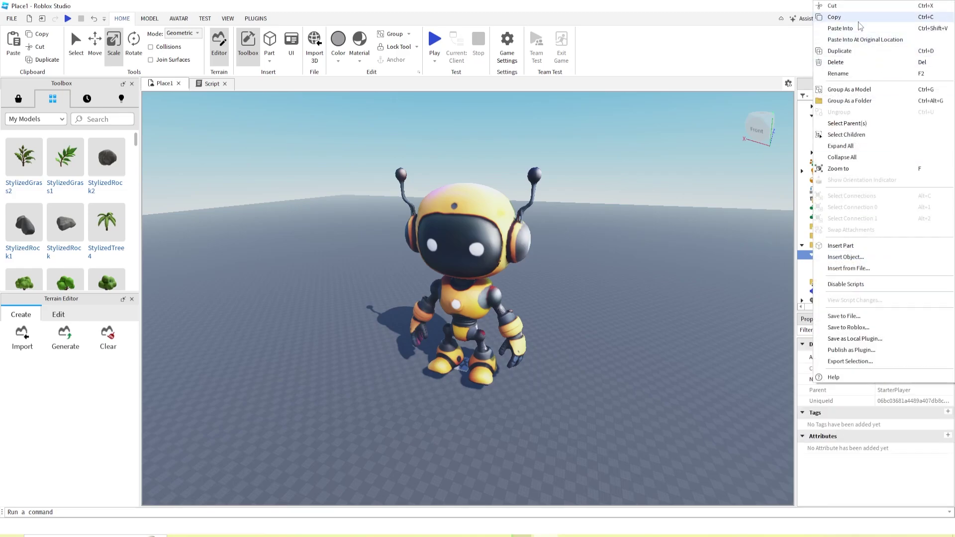
left_click(841, 28)
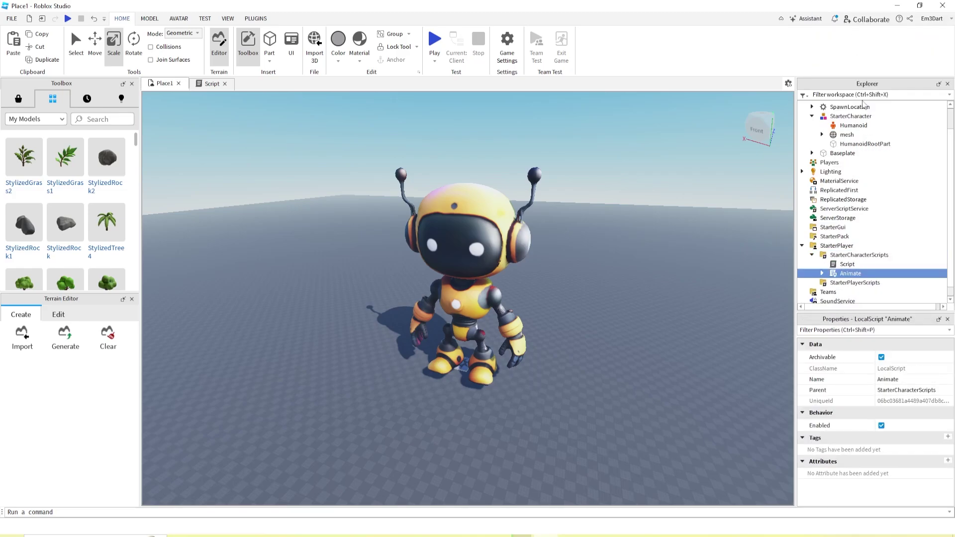
left_click(822, 273)
scroll(867, 198, "down", 6)
Step: Open the Animation Editor and pick the StarterCharacter robot as the rig for a new animation
scroll(875, 224, "up", 10)
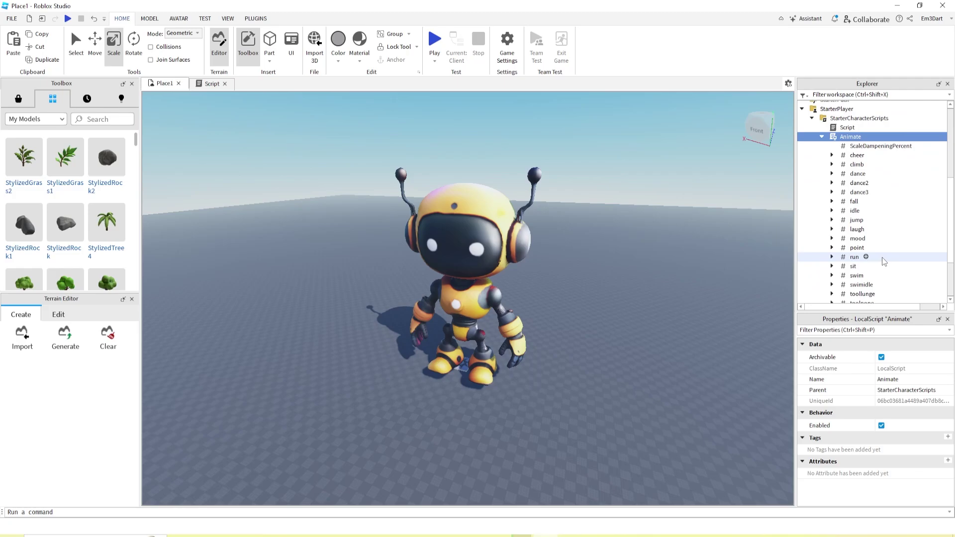
left_click(850, 142)
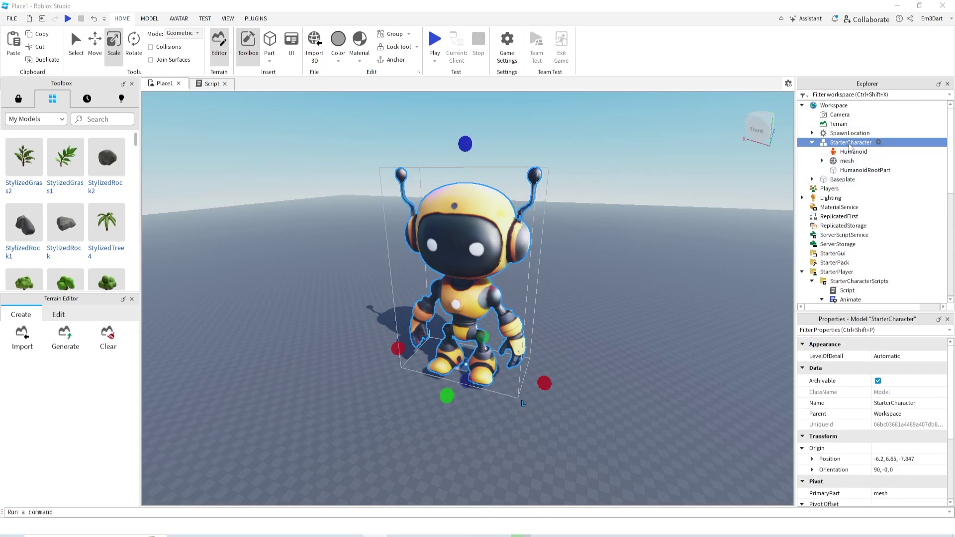
left_click(847, 143)
left_click(735, 200)
left_click(900, 142)
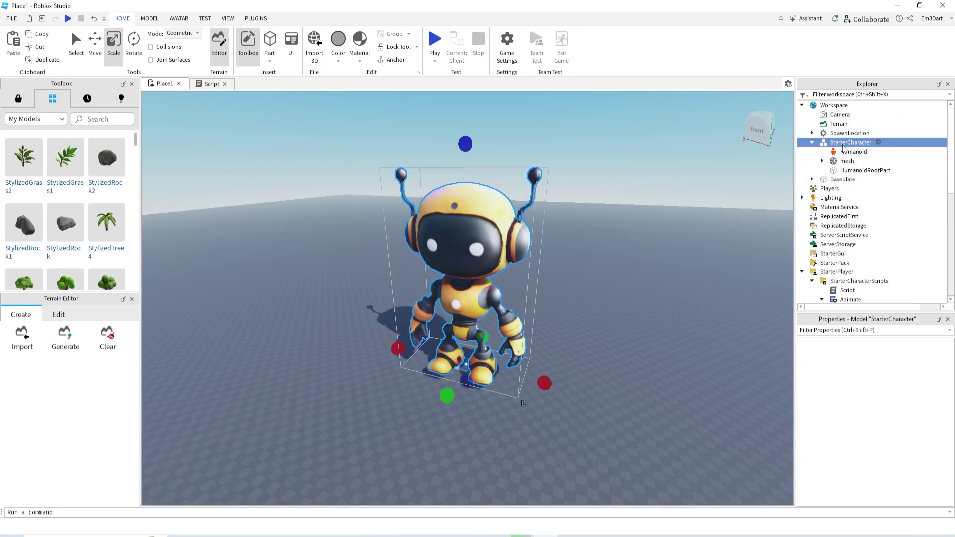
left_click(179, 19)
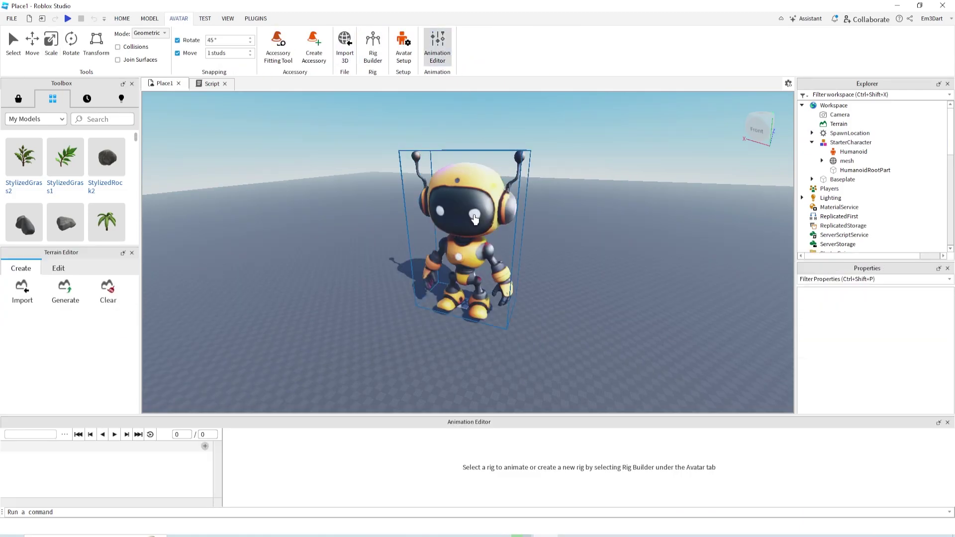
left_click(474, 216)
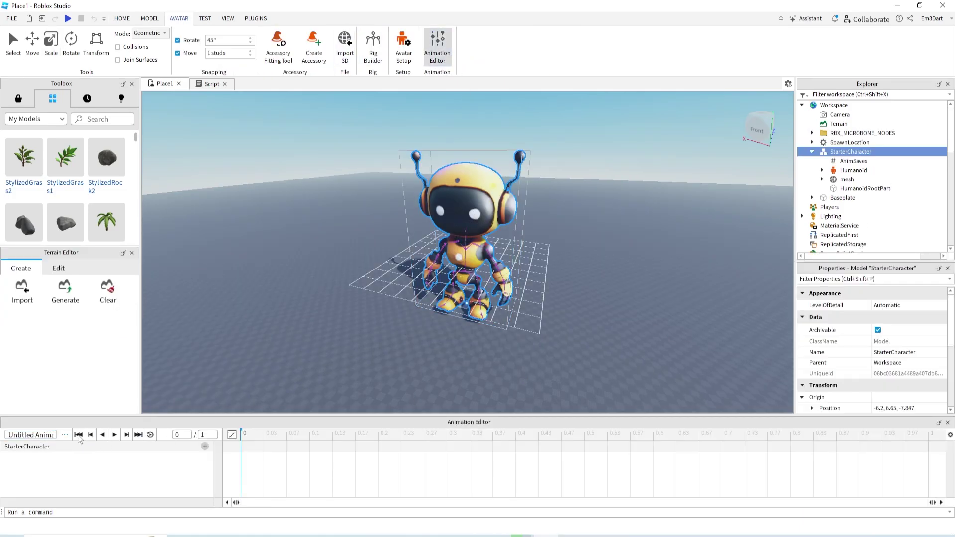
Step: Enlarge the Animation Editor and import the Robot_Idle_Anim FBX animation from Downloads onto StarterCharacter
left_click_drag(312, 417, 317, 380)
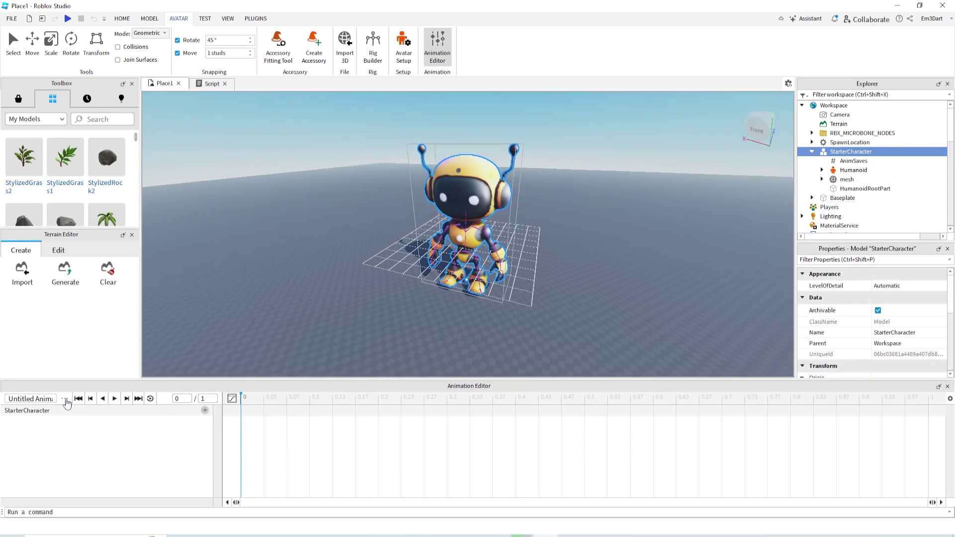
left_click(65, 398)
mouse_move(109, 442)
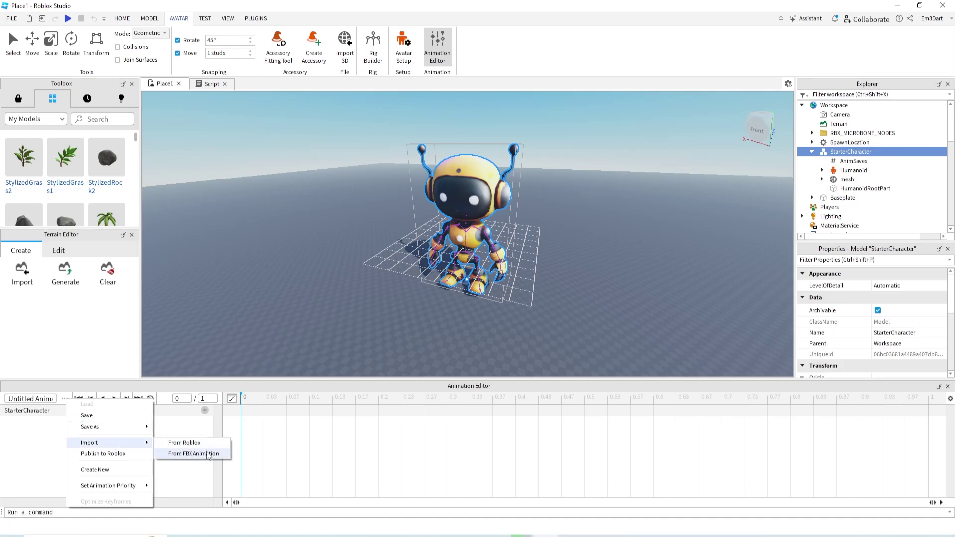
left_click(192, 454)
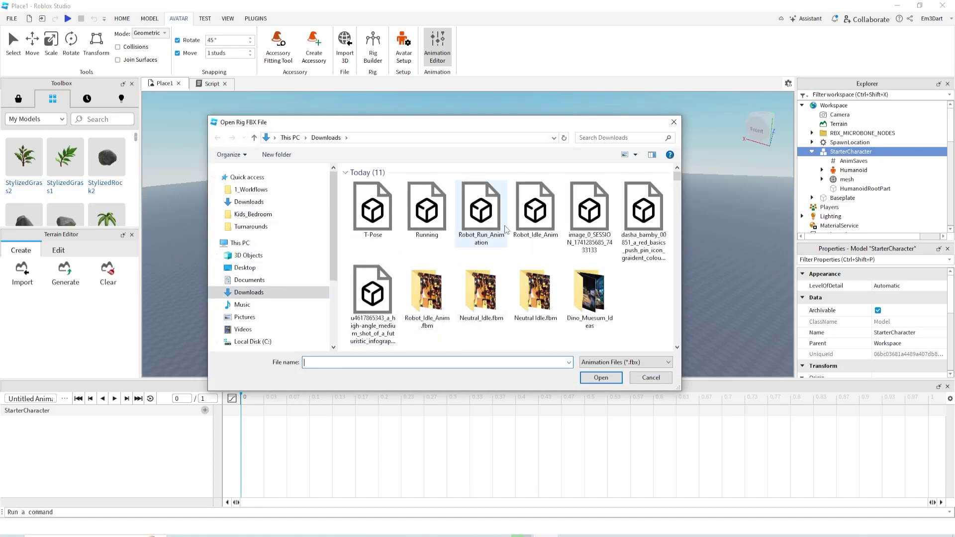
left_click(541, 217)
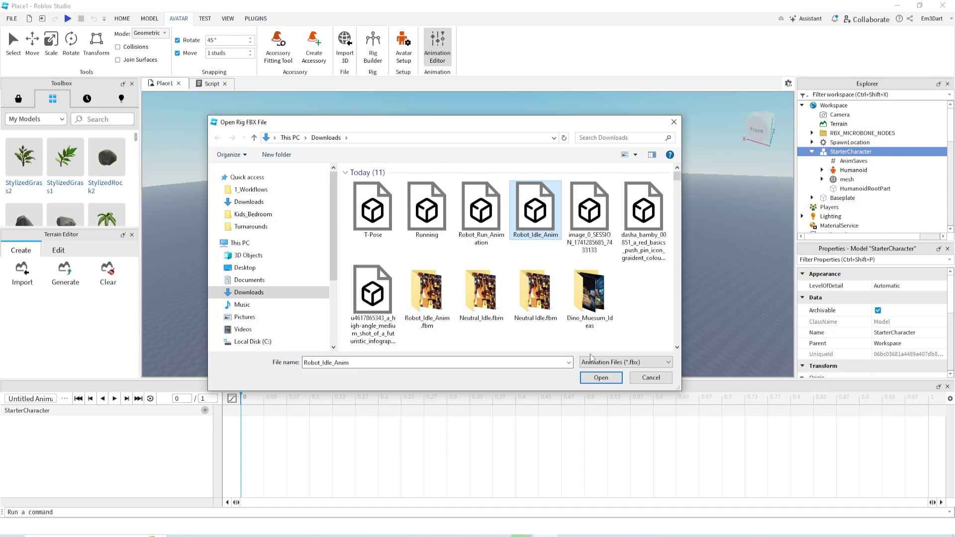
left_click(611, 379)
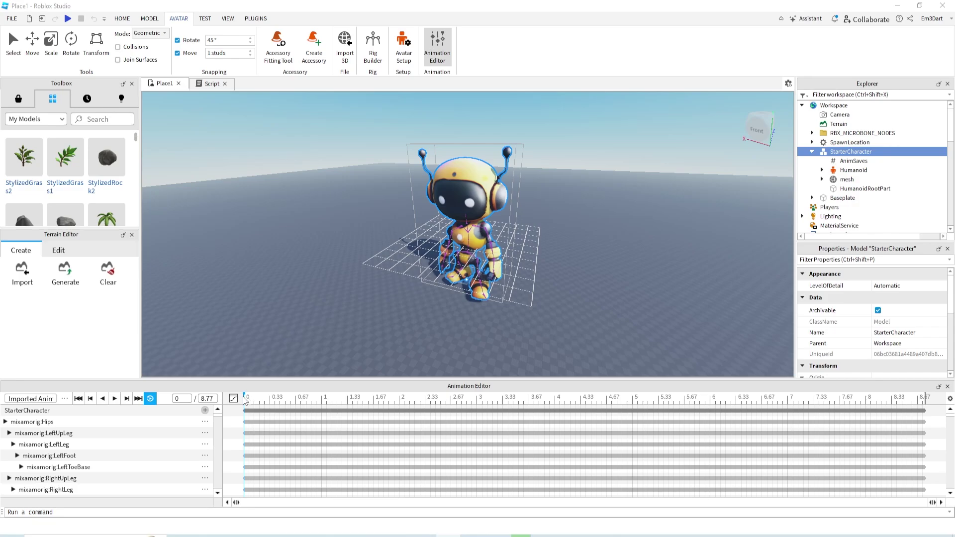
Step: Set the imported animation's priority to Idle
left_click_drag(244, 397, 243, 433)
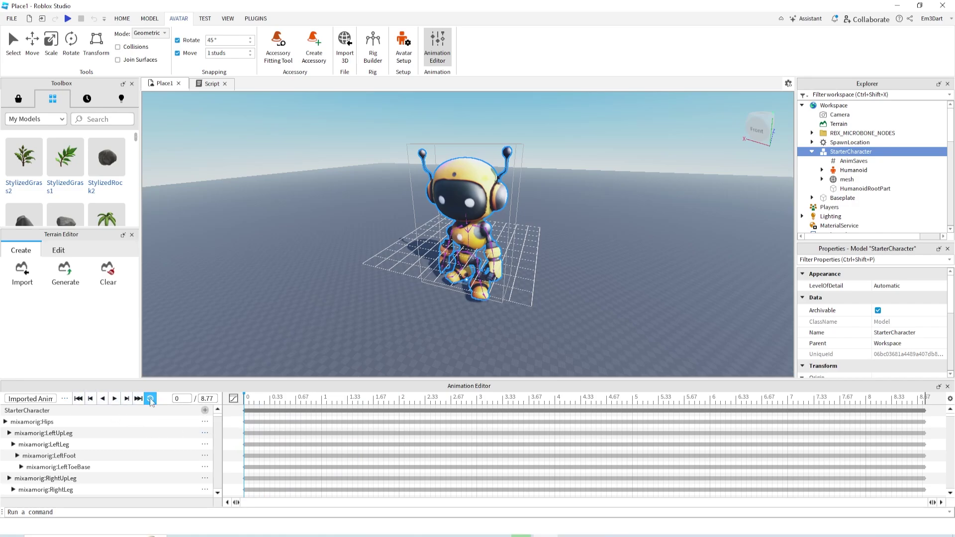
left_click(68, 402)
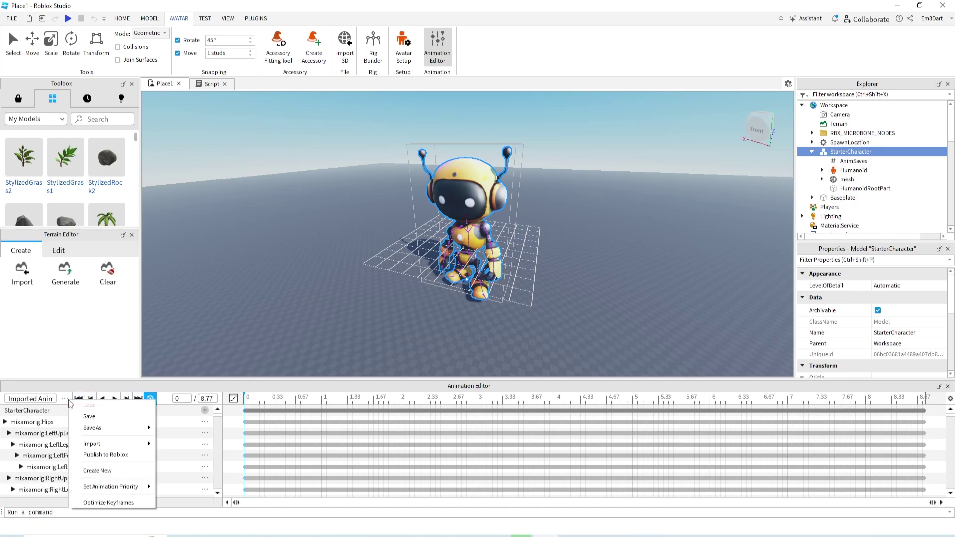
mouse_move(136, 490)
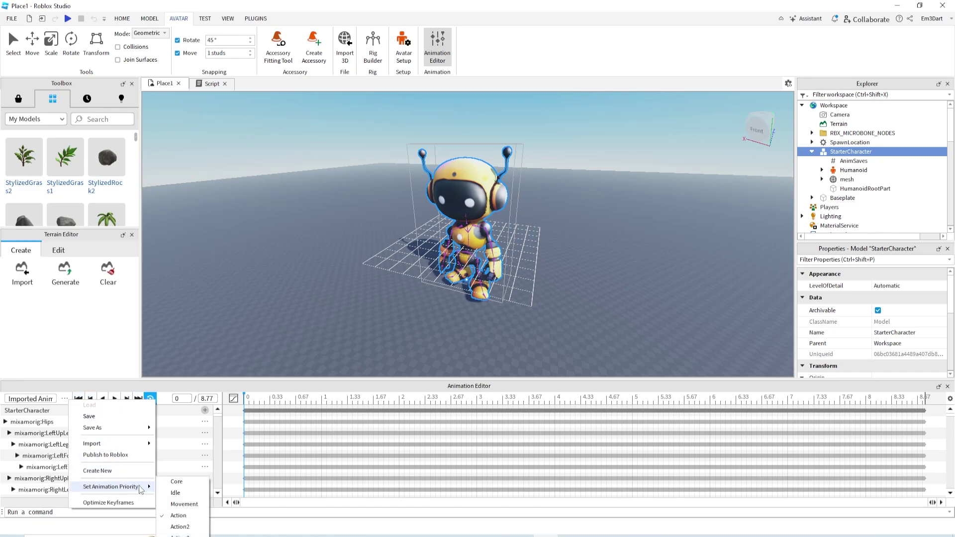
left_click(177, 492)
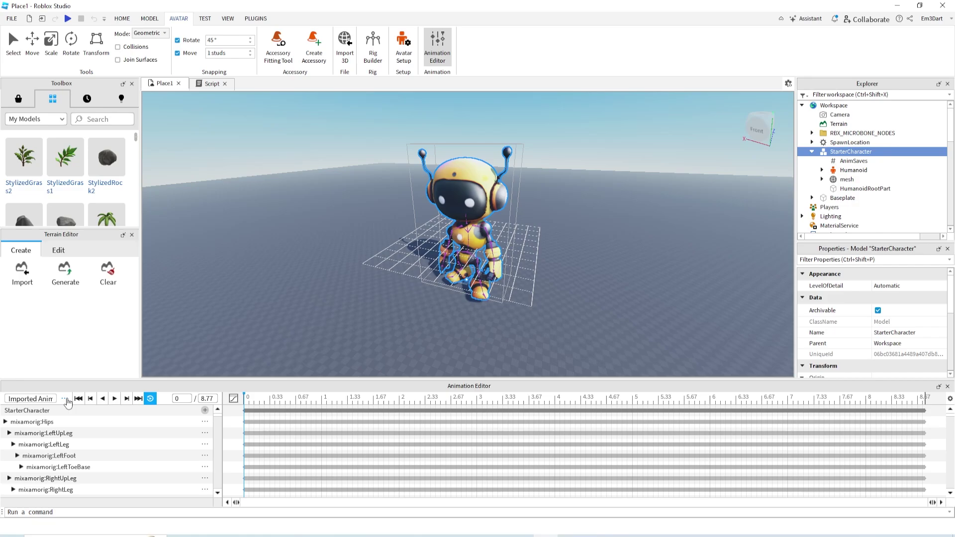
Step: Publish the imported animation to Roblox with the title Cute_Robot_Idle_Animation and close the submission dialog
left_click(68, 401)
left_click(119, 454)
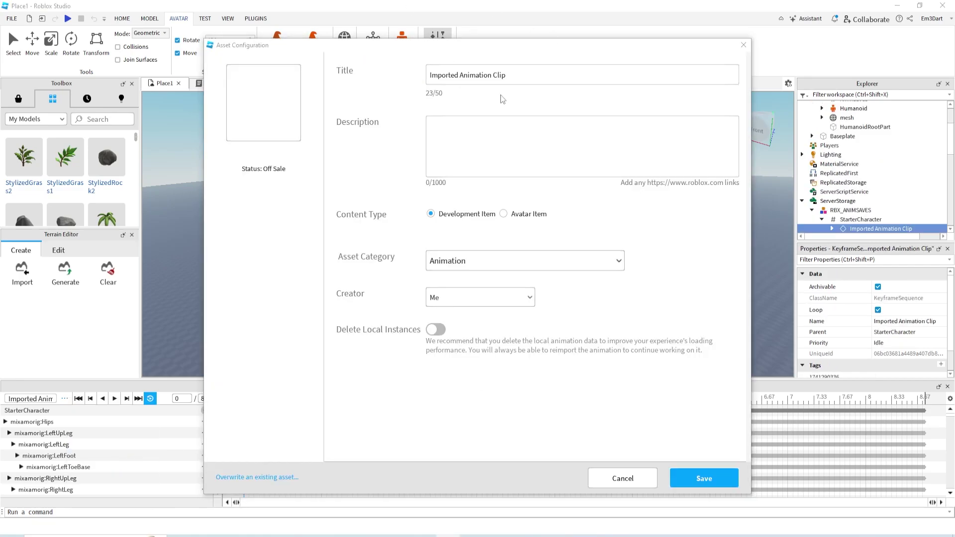
left_click(470, 84)
type("Cute_Robot_Idle_")
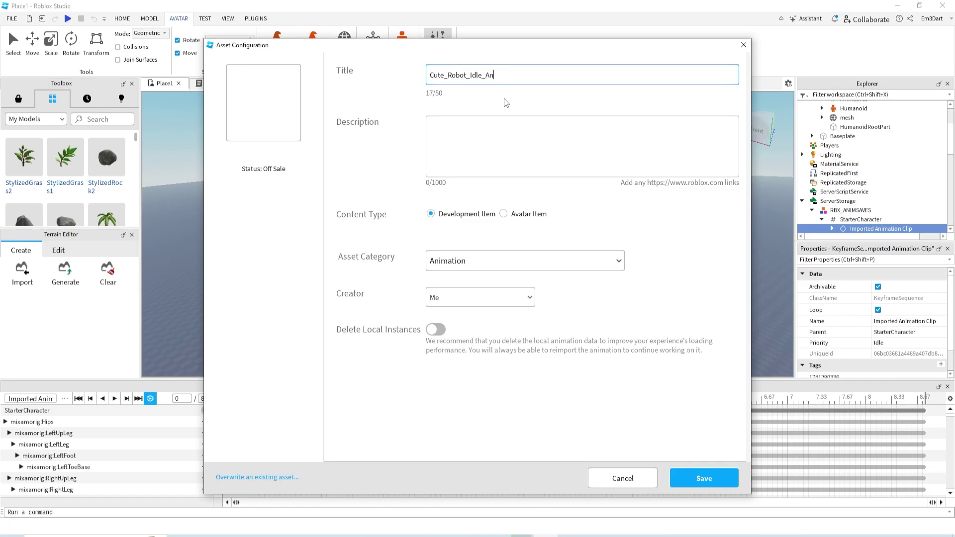
left_click(623, 206)
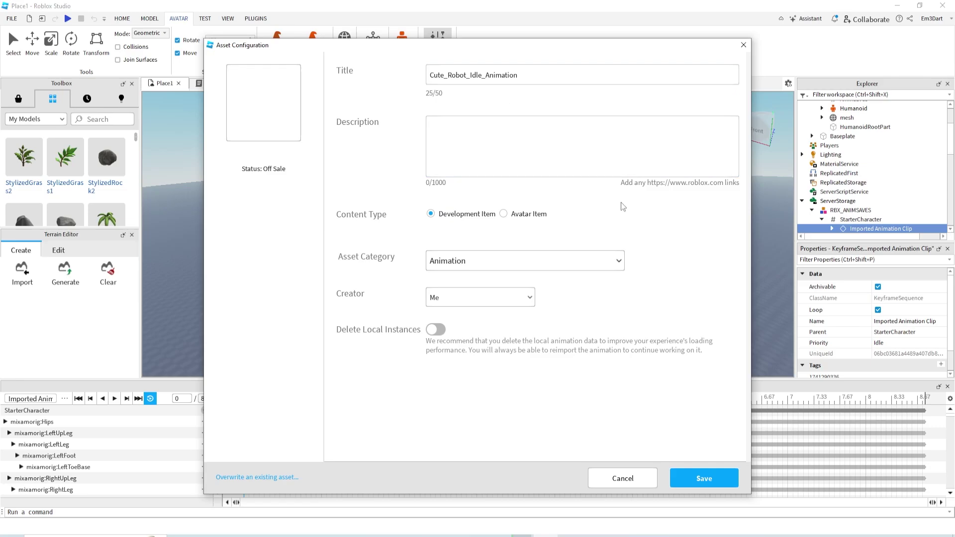
left_click(703, 477)
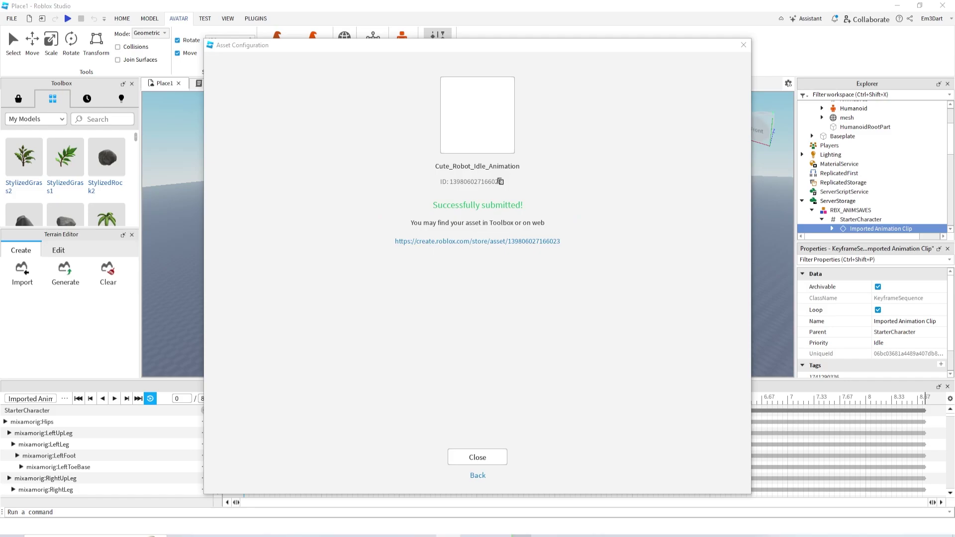
left_click(477, 457)
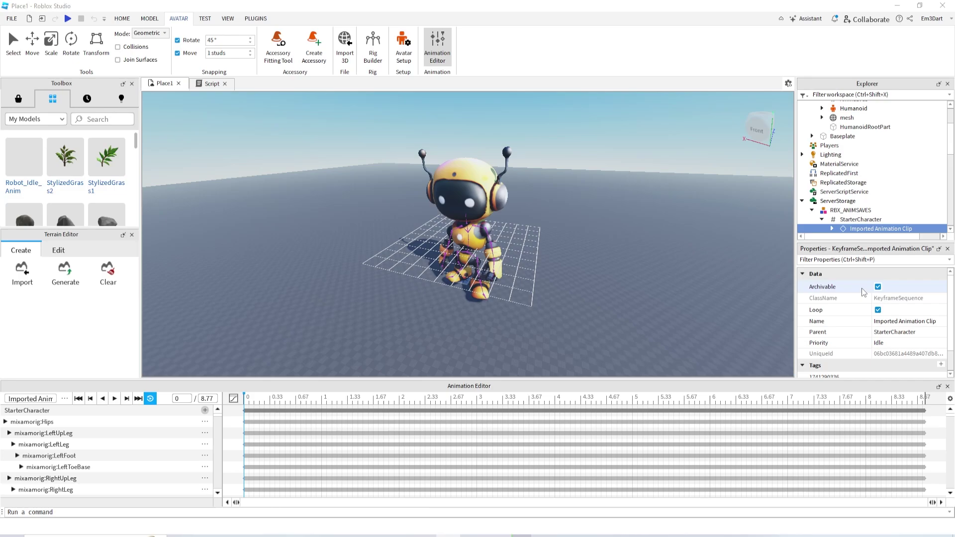
Step: Paste the published idle animation's asset ID as the AnimationId of Animation1 under idle in the Animate script
scroll(873, 178, "down", 5)
scroll(872, 178, "up", 3)
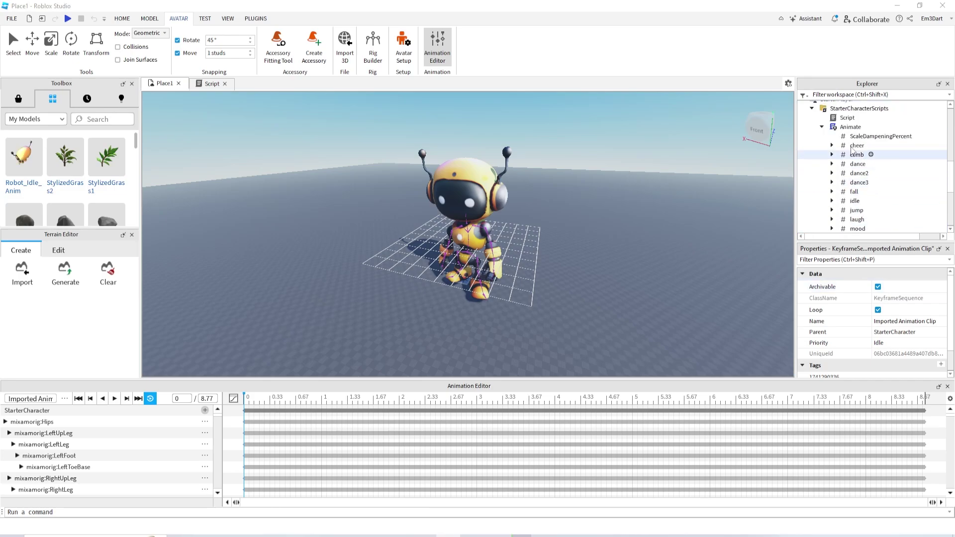
scroll(857, 179, "down", 1)
left_click(831, 175)
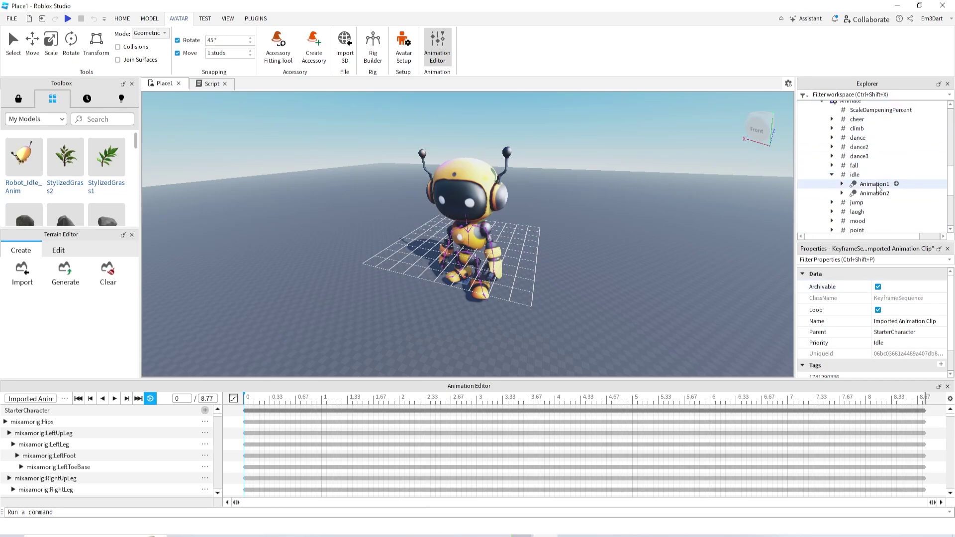
left_click(841, 184)
left_click(872, 185)
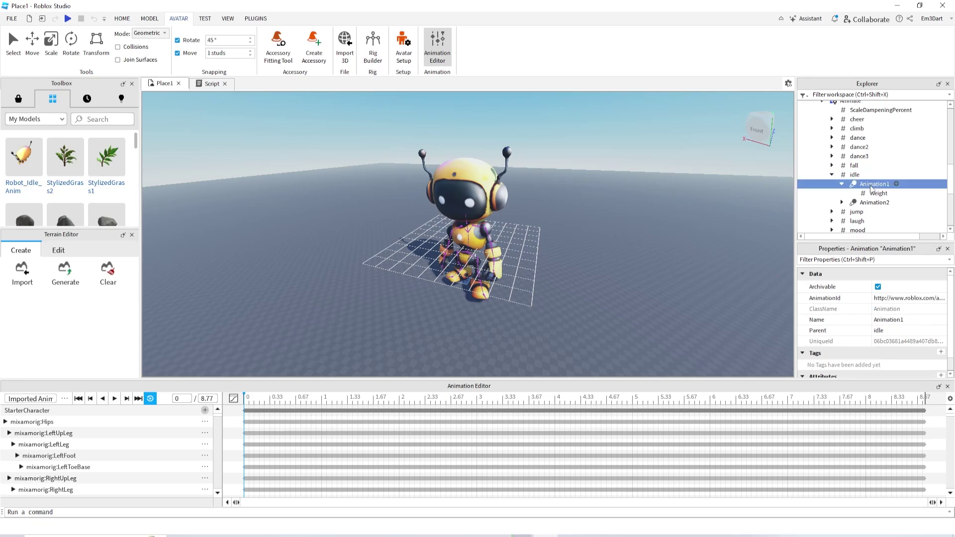
left_click(896, 303)
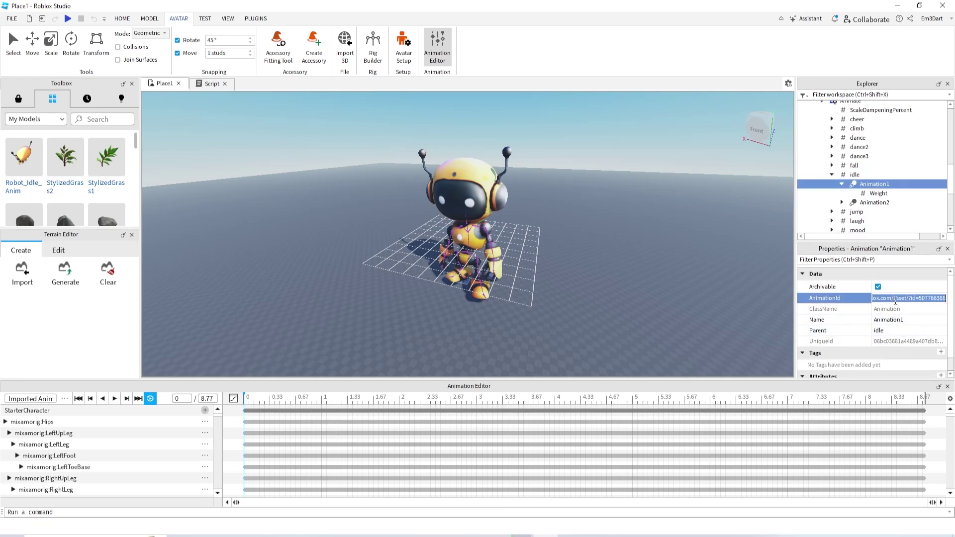
key("ctrl+v")
key("Return")
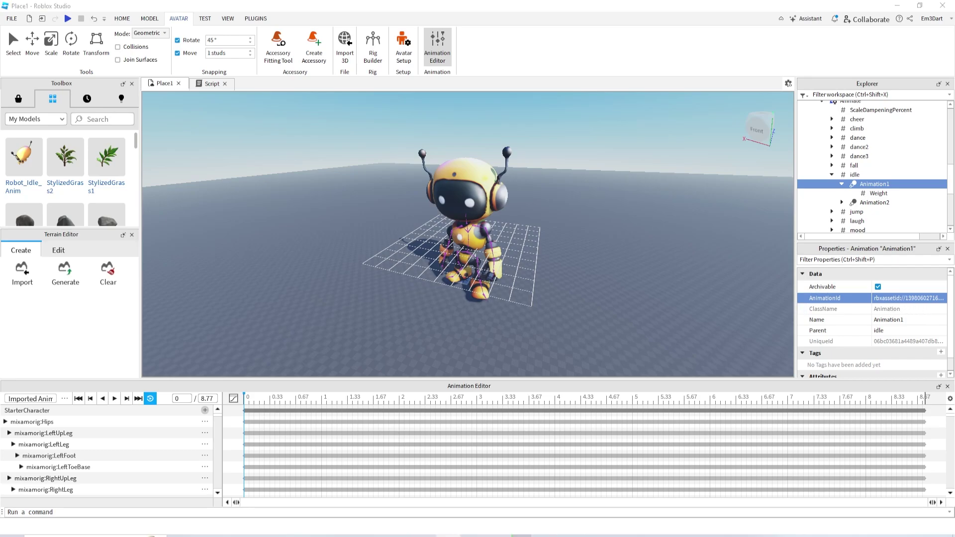
Step: Assign the same published idle animation ID to Animation2 under idle
left_click(874, 202)
left_click(890, 298)
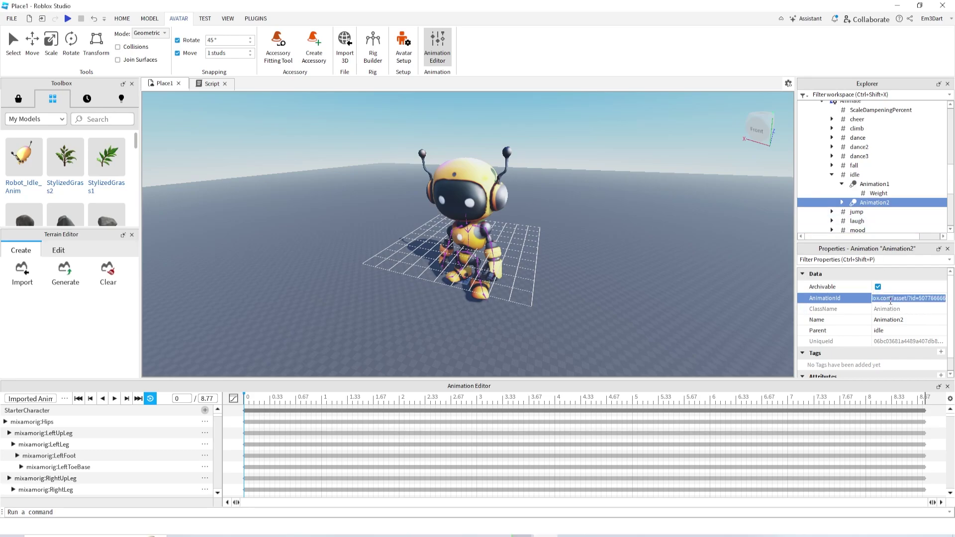
key("ctrl+v")
key("Return")
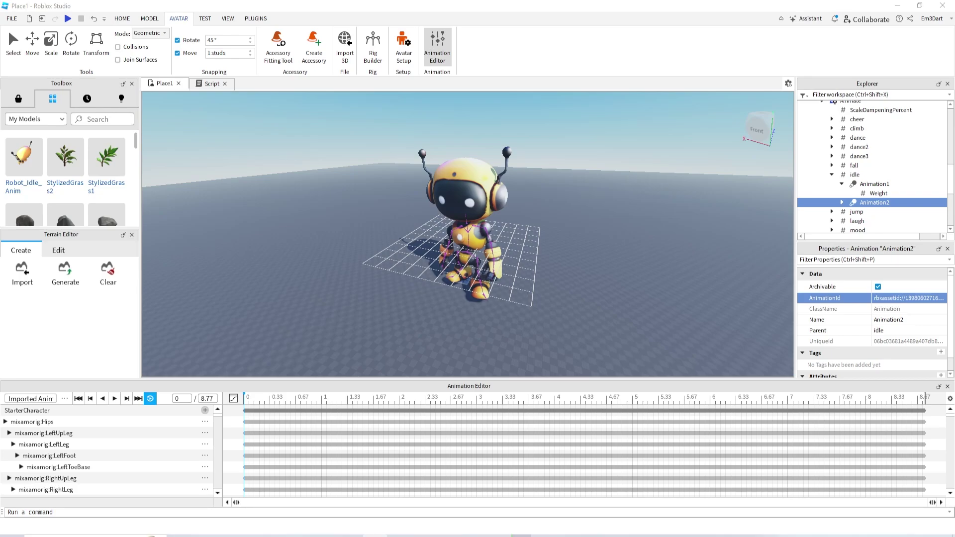
Step: Import the Robot_Run_Animation FBX animation from Downloads onto StarterCharacter and preview its playback
left_click(65, 398)
mouse_move(100, 455)
left_click(189, 457)
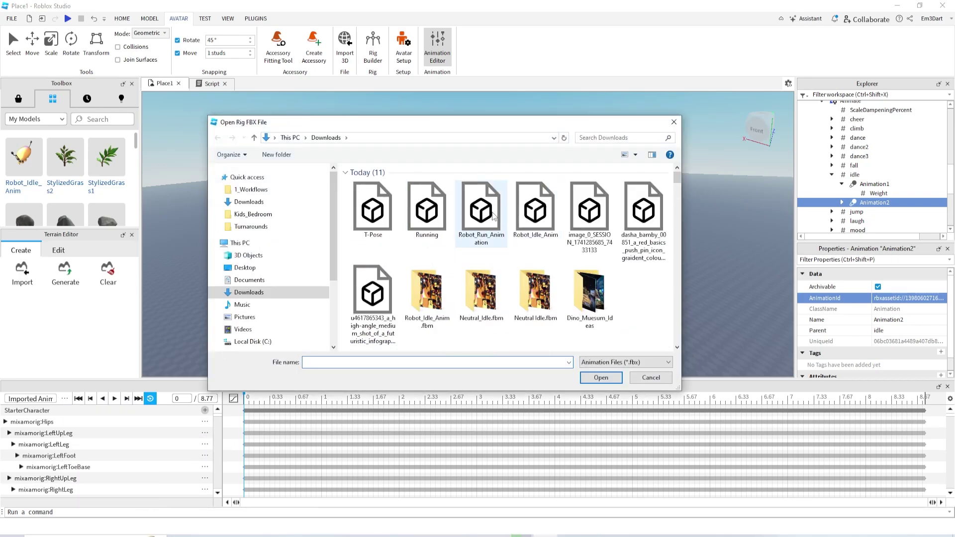
double_click(481, 211)
left_click(115, 399)
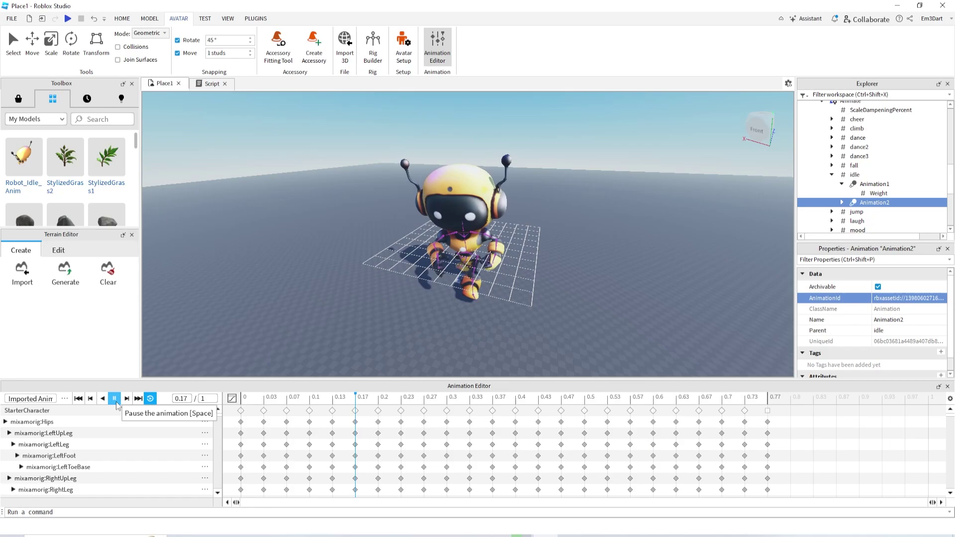
left_click(115, 398)
Step: Publish the imported run animation to Roblox as Cute_Robot_Run_Animation, copy its asset ID and close the submission dialog
left_click(65, 399)
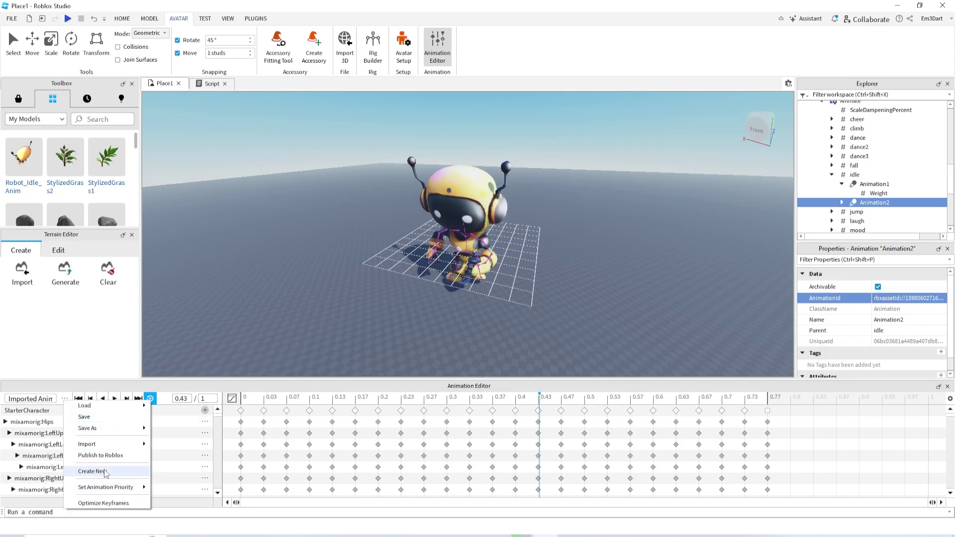
left_click(101, 455)
triple_click(451, 75)
type("Cute_Robo")
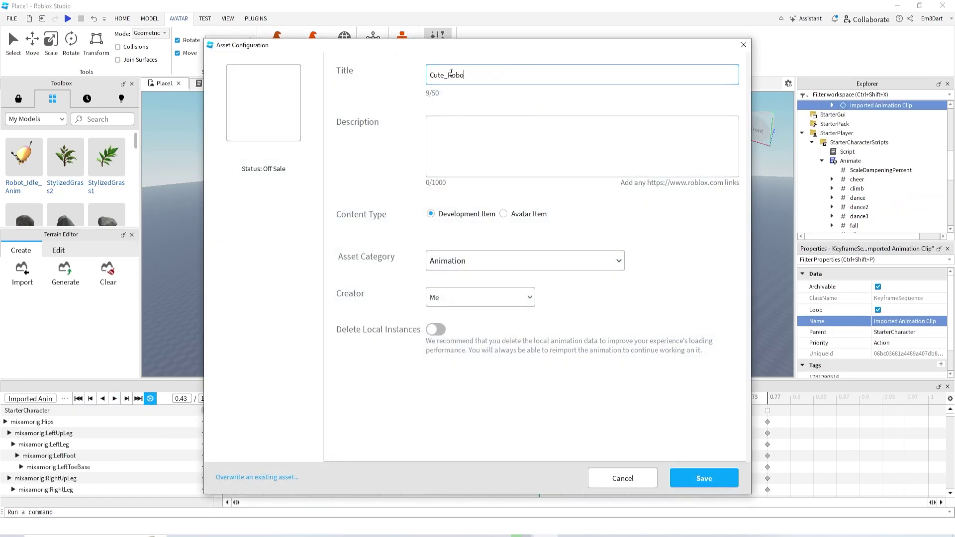
type("t_Run_Animation")
left_click(704, 478)
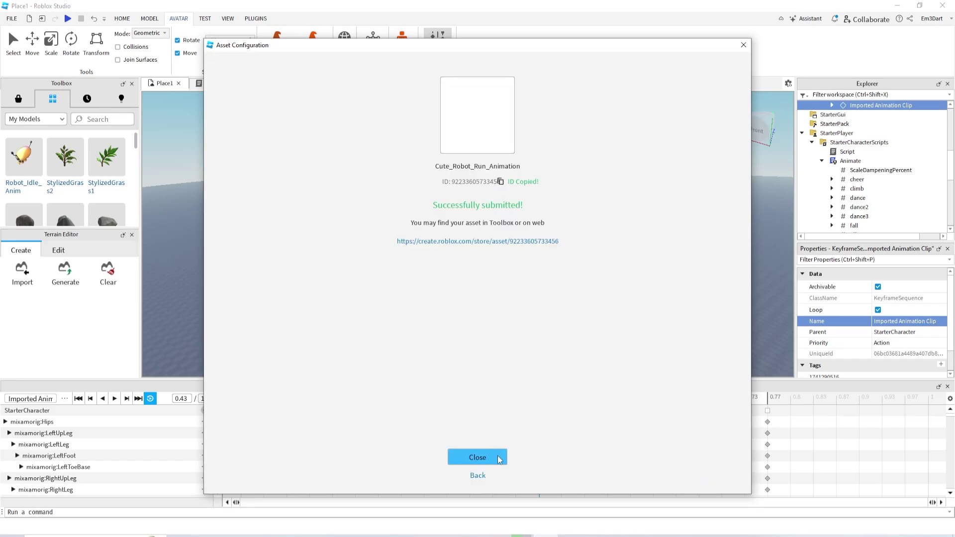
left_click(542, 241)
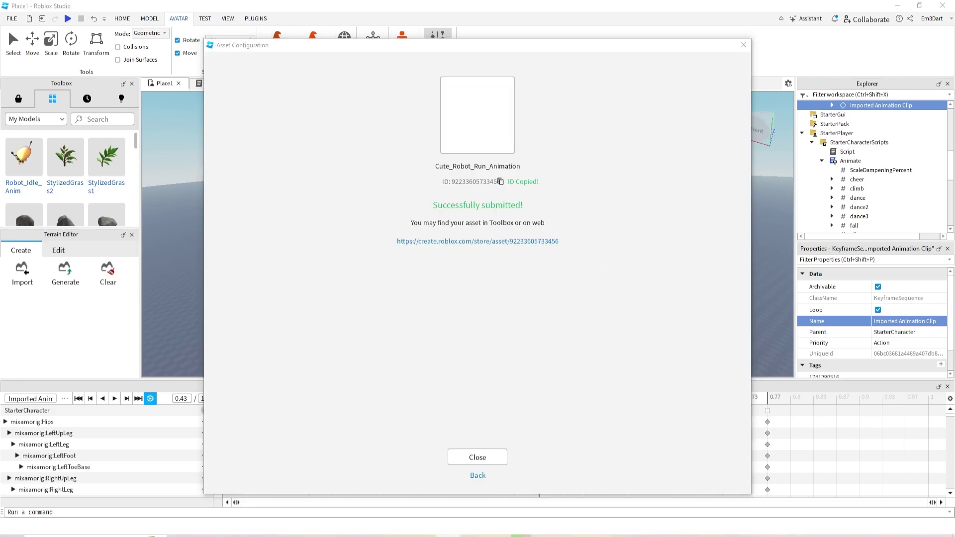
left_click(492, 463)
Step: Paste the published run animation's asset ID as the AnimationId of WalkAnim under walk in the Animate script
scroll(845, 192, "down", 4)
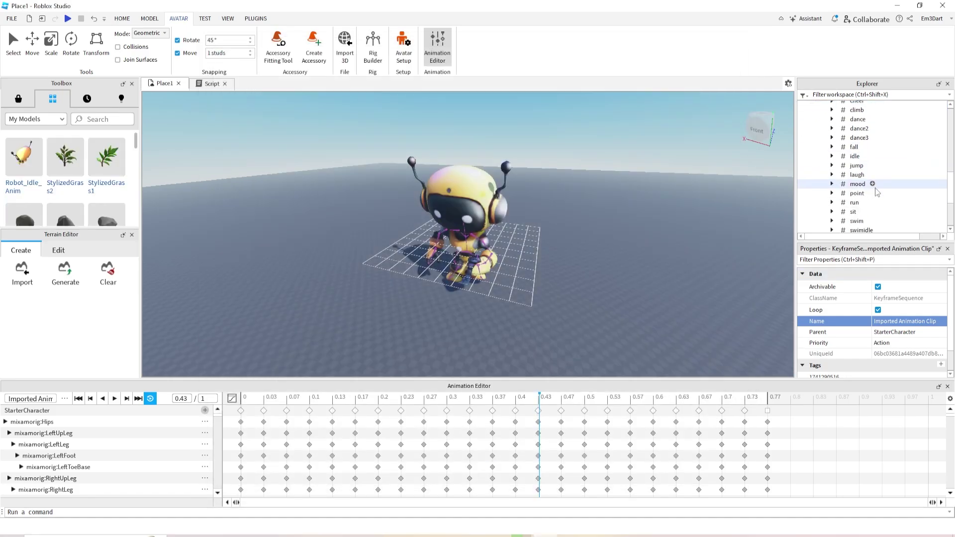
double_click(846, 191)
left_click(860, 199)
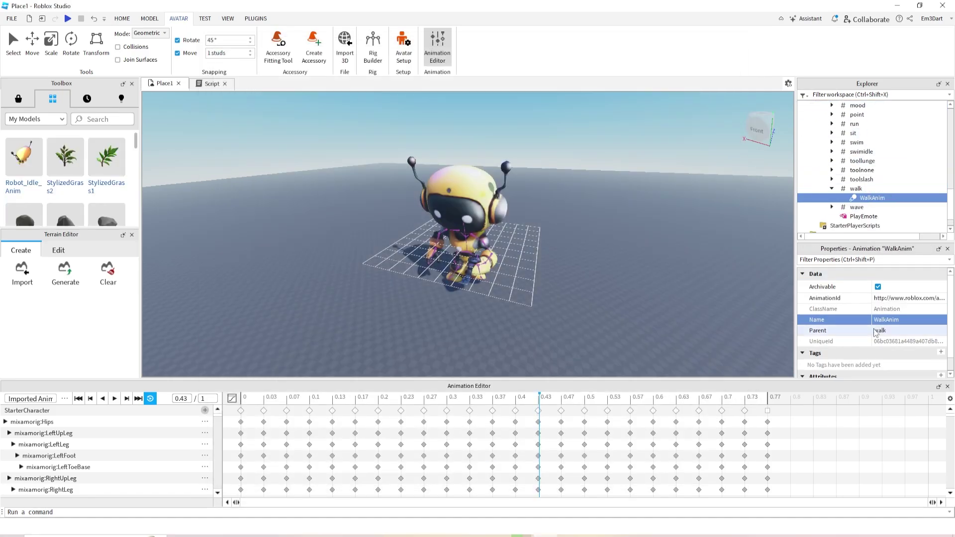
left_click(907, 299)
key("ctrl+v")
key("Return")
Step: Select WalkAnim's AnimationId text for reuse and open the AnimationId of the animation under run for editing
left_click(890, 302)
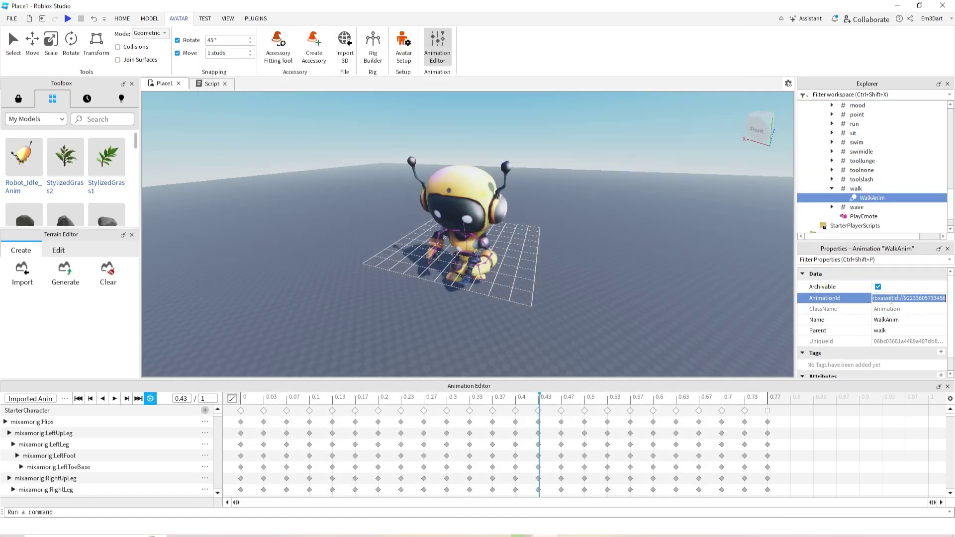
double_click(872, 124)
left_click(873, 133)
left_click(907, 298)
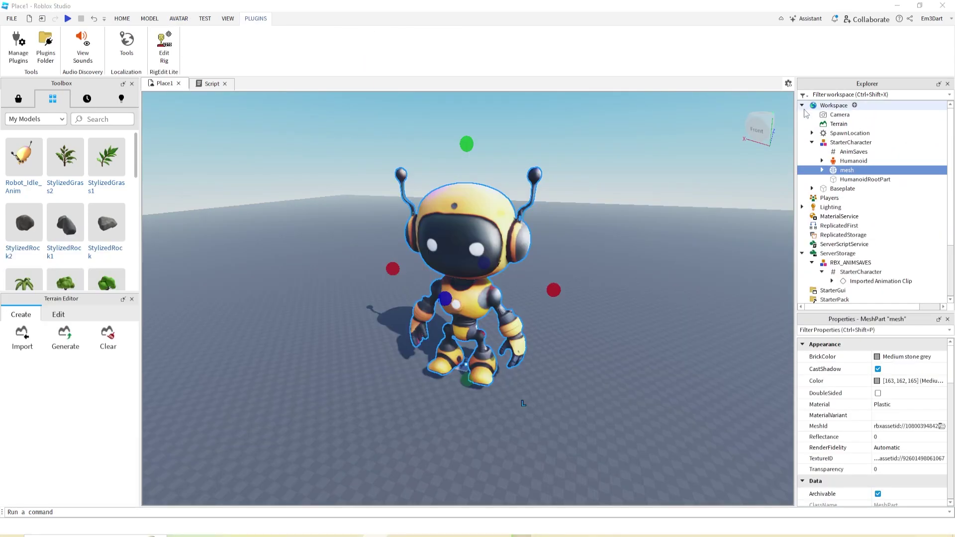
Step: Open StarterCharacter in RigEdit Lite and create a joint from HumanoidRootPart to the robot's mesh
left_click(851, 143)
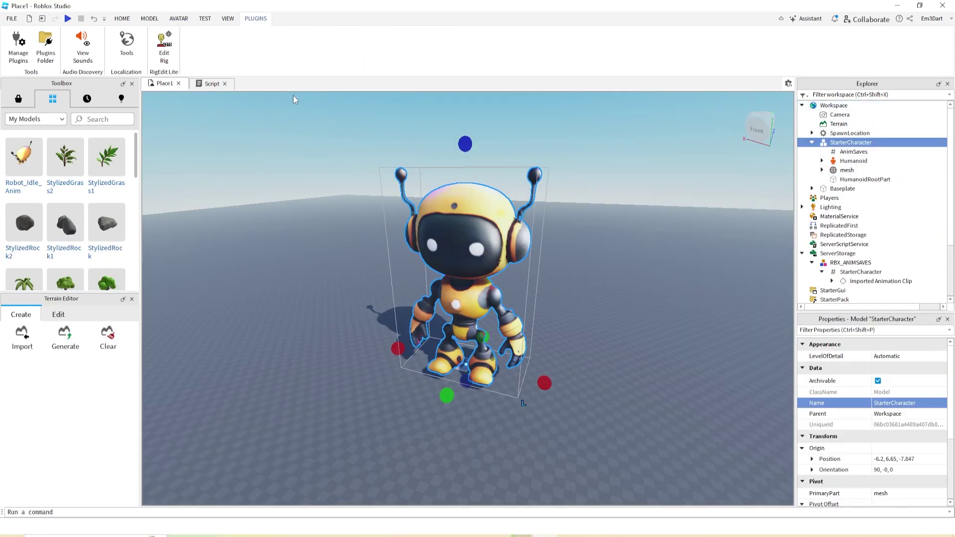
left_click(169, 48)
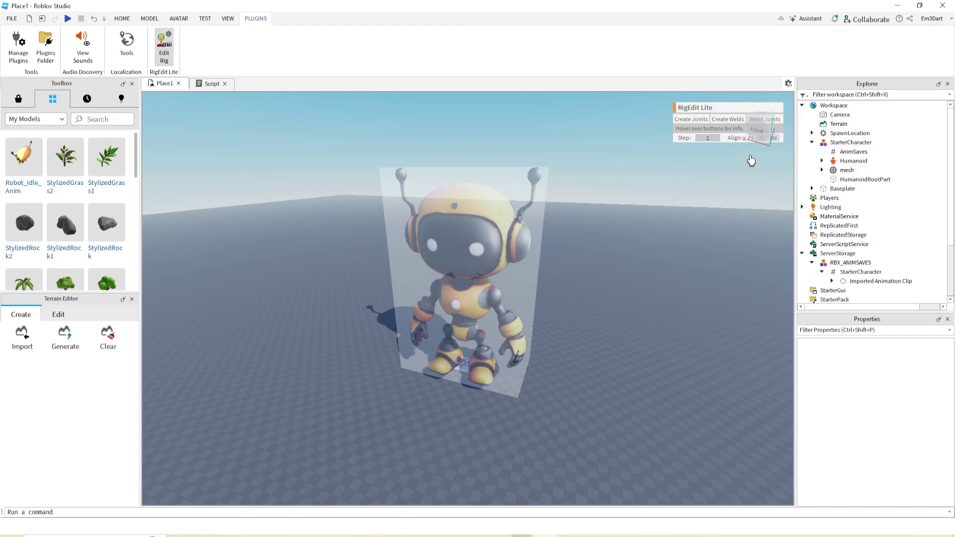
left_click(858, 179)
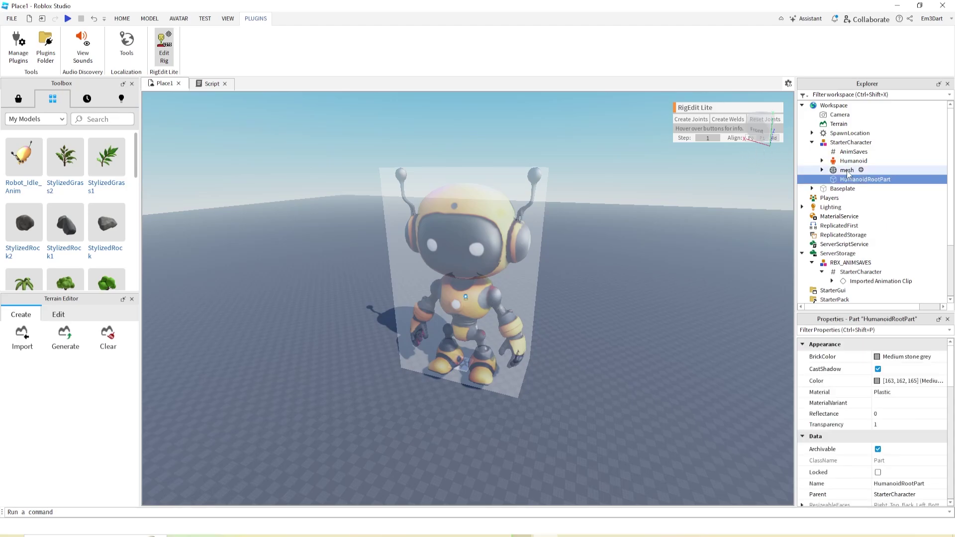
left_click(847, 170, "ctrl")
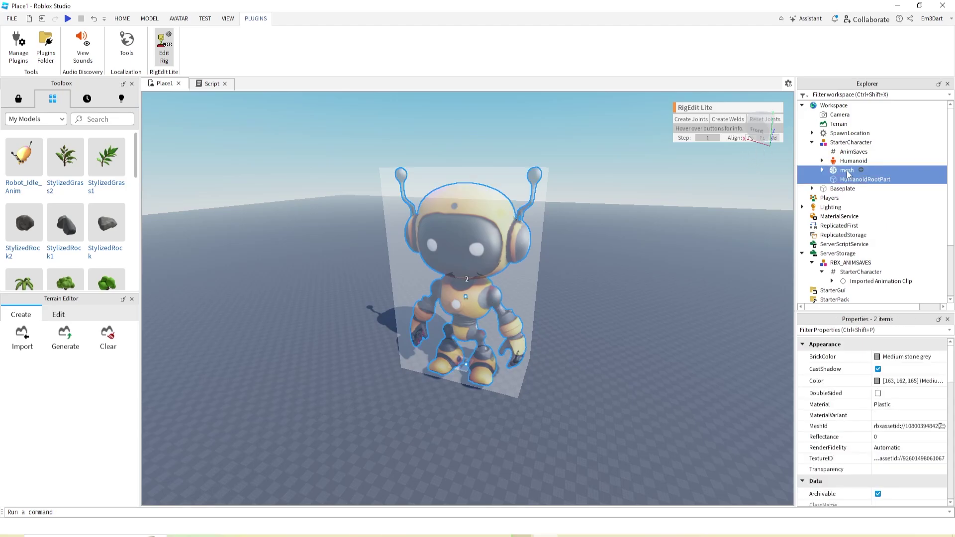
left_click(689, 120)
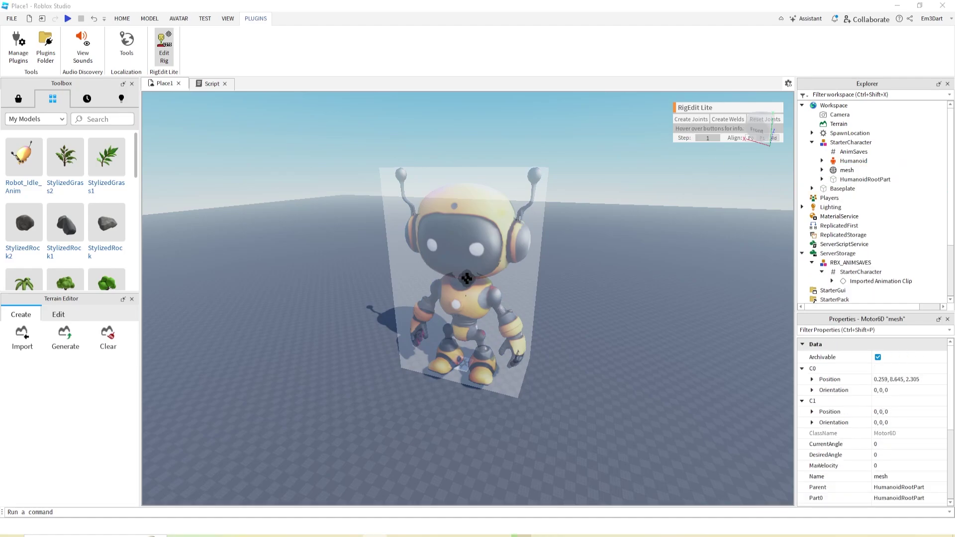
Step: Turn off CanCollide, CanQuery and CanTouch for the mesh inside StarterCharacter
left_click(845, 170)
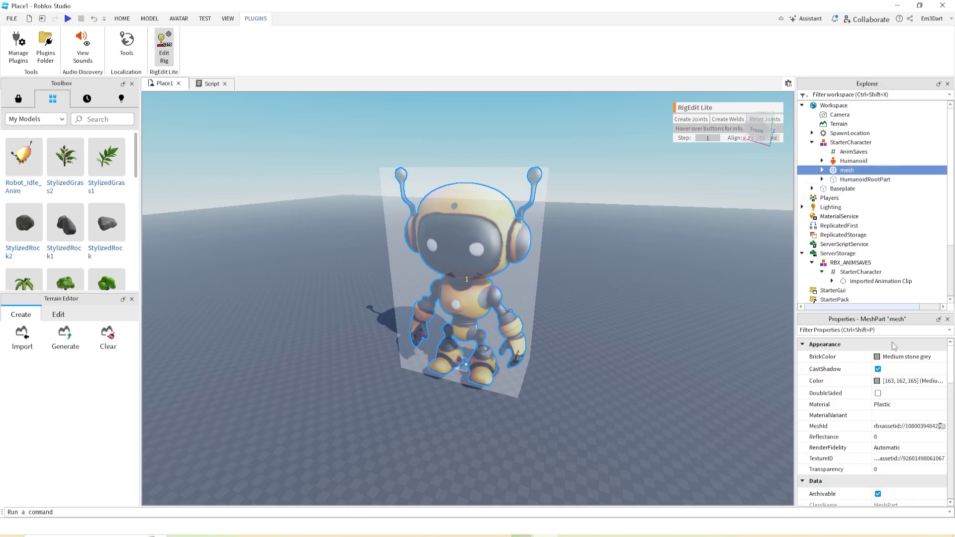
scroll(884, 387, "down", 10)
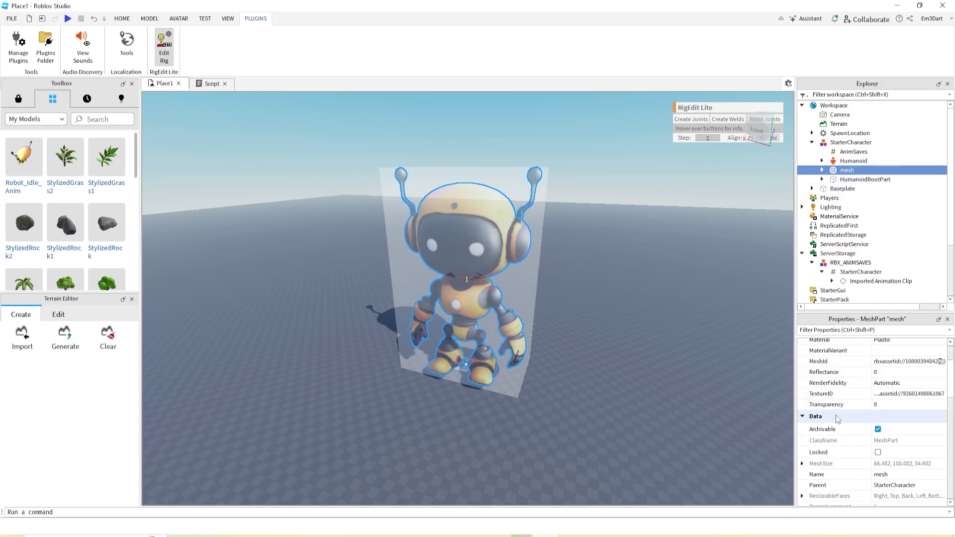
scroll(837, 420, "down", 5)
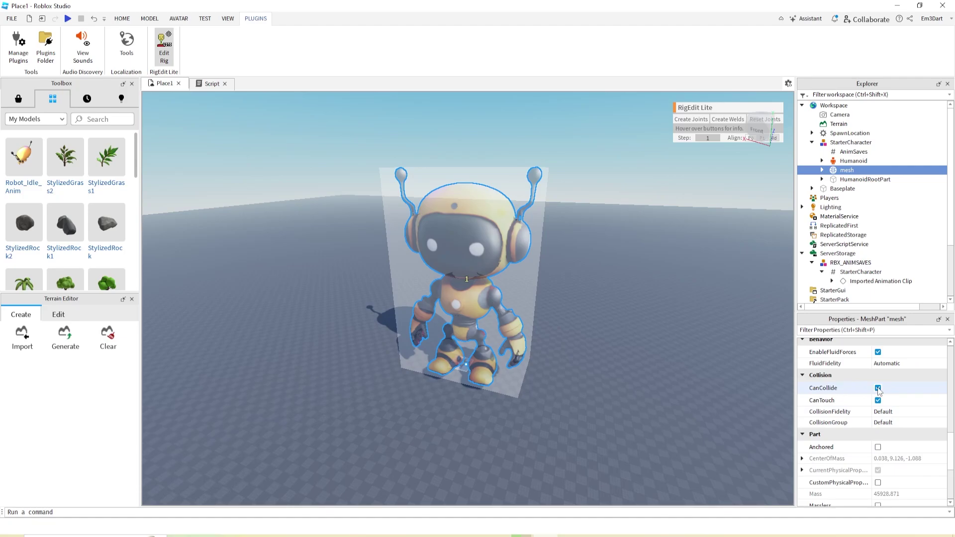
left_click(877, 388)
left_click(878, 401)
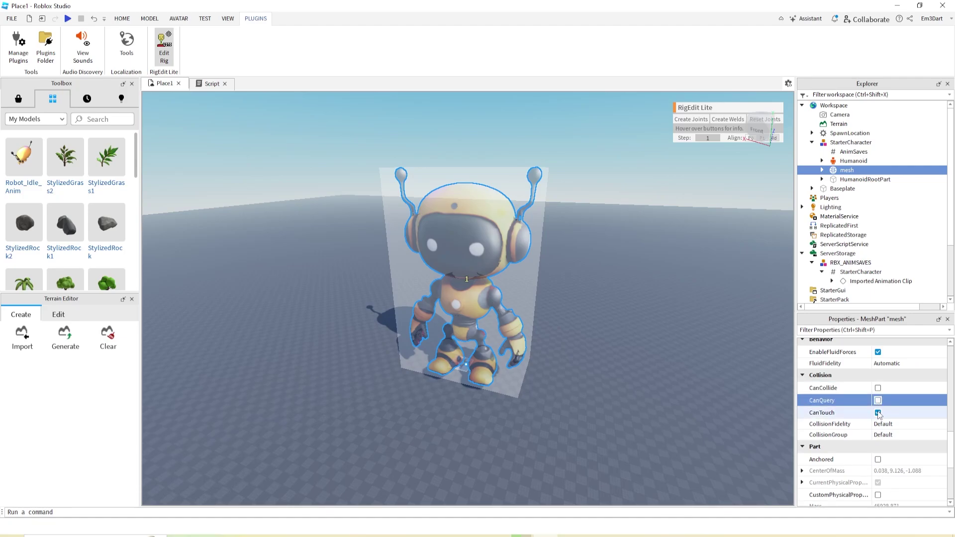
left_click(878, 413)
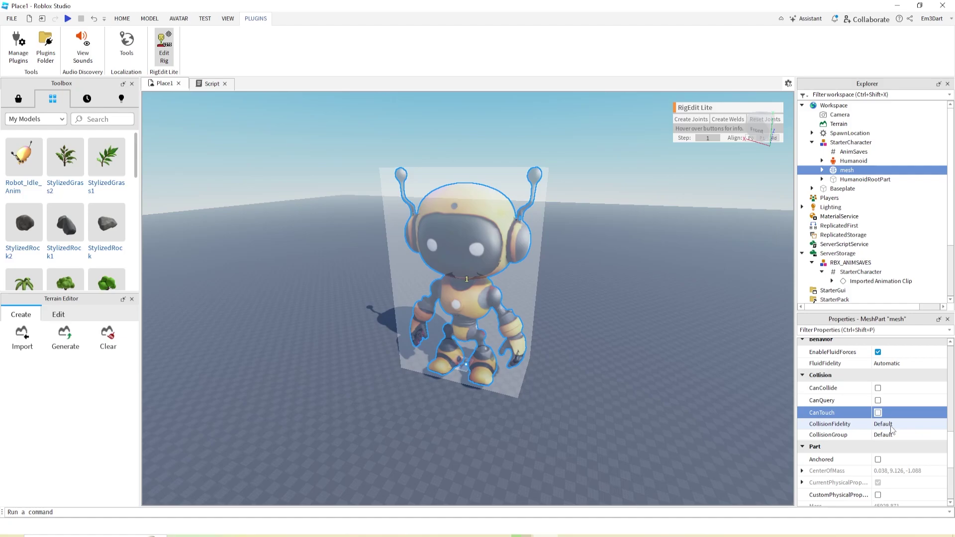
Step: Set the mesh's CollisionFidelity to PreciseConvexDecomposition
left_click(888, 426)
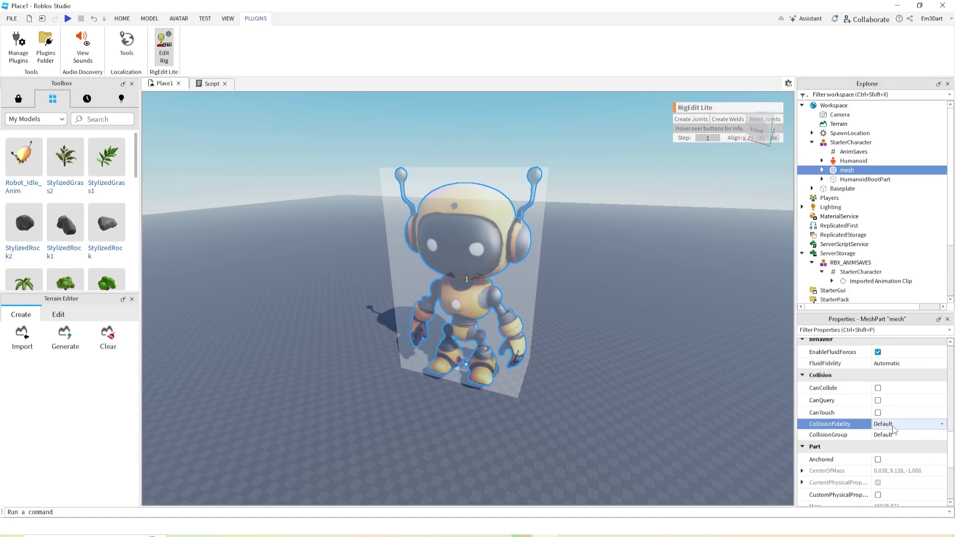
left_click(891, 425)
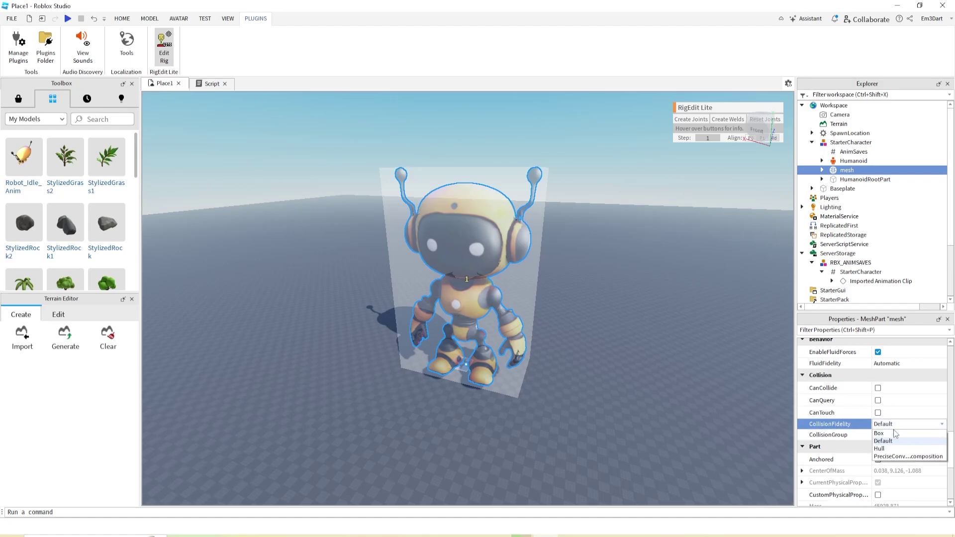
left_click(898, 456)
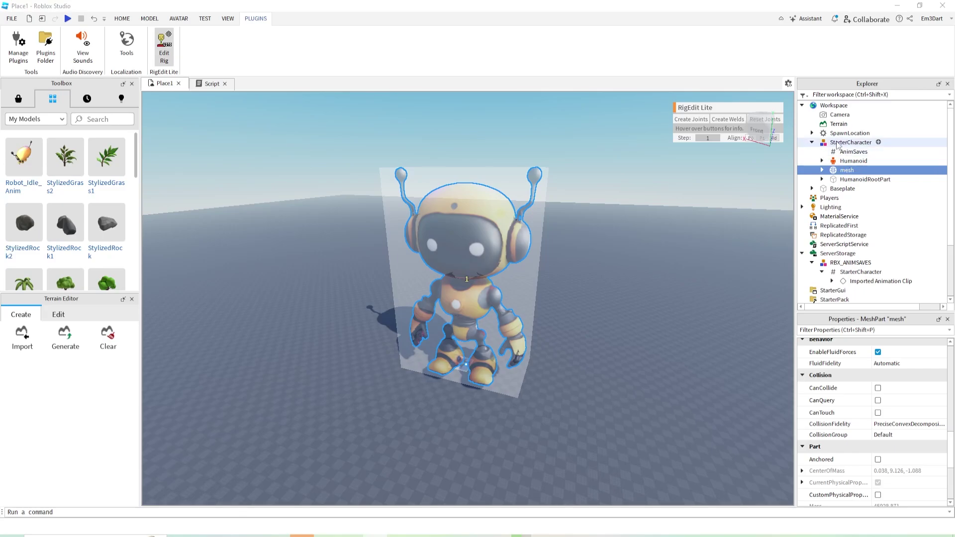
Step: Move the StarterCharacter model from Workspace into StarterPlayer and start a play test
left_click(811, 142)
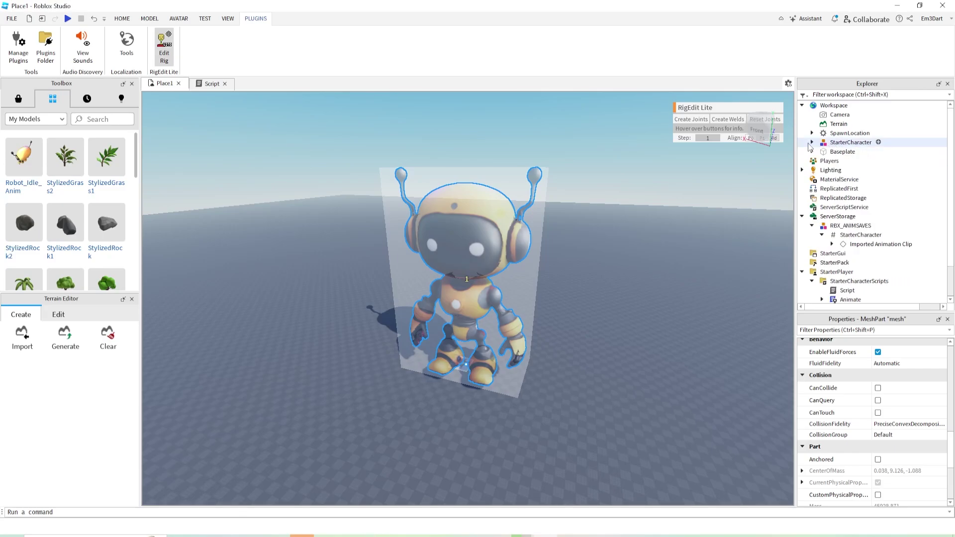
left_click(840, 142)
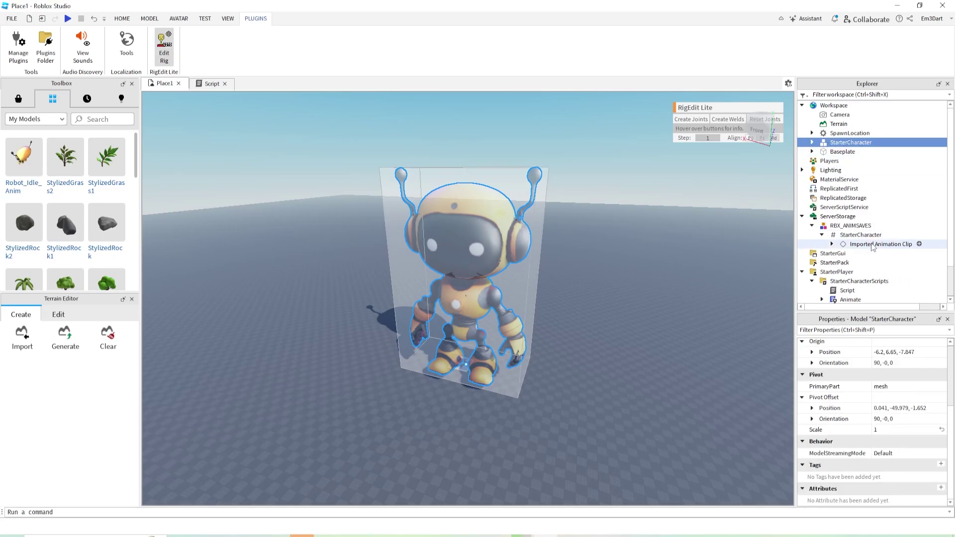
scroll(873, 246, "down", 1)
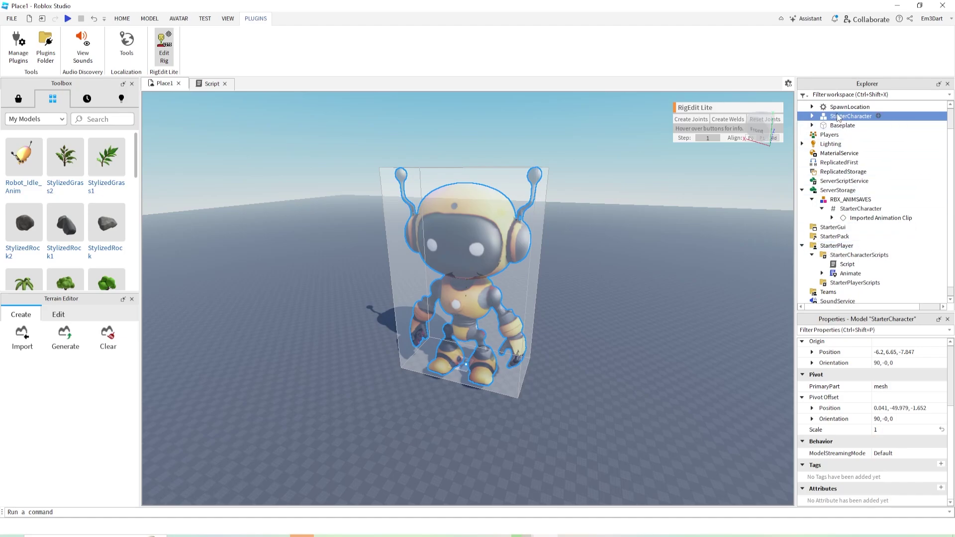
left_click_drag(835, 118, 838, 247)
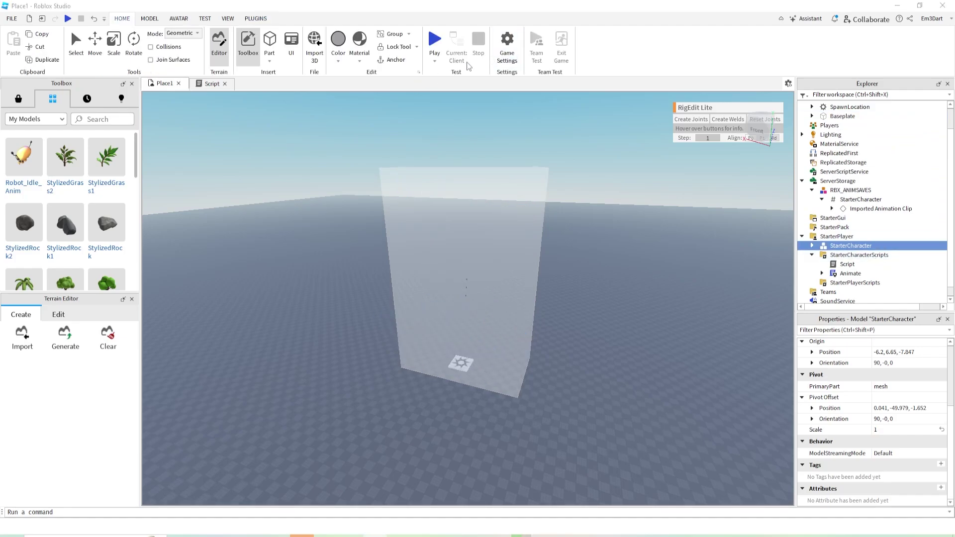
left_click(438, 43)
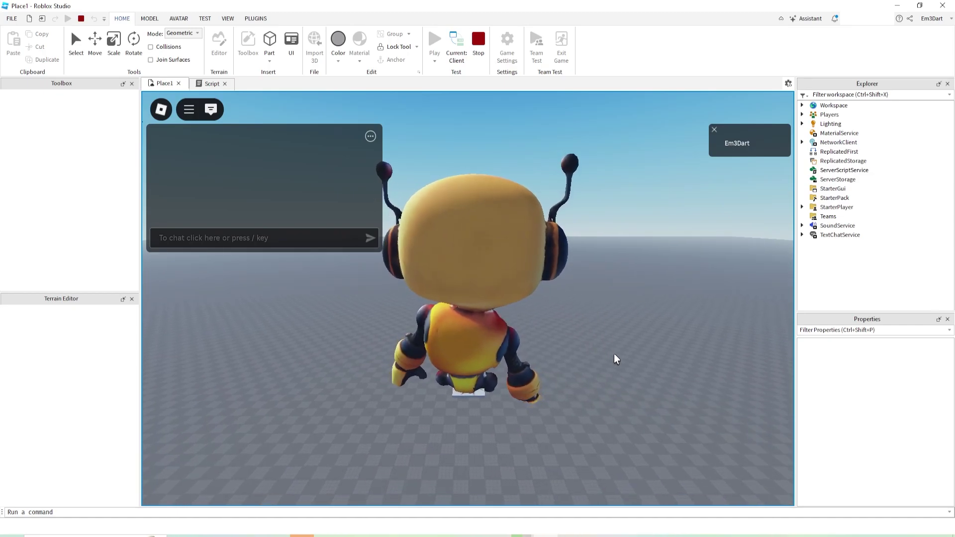
Step: Walk the robot around the baseplate in the play test and view its idle and run animations from several angles
key("w")
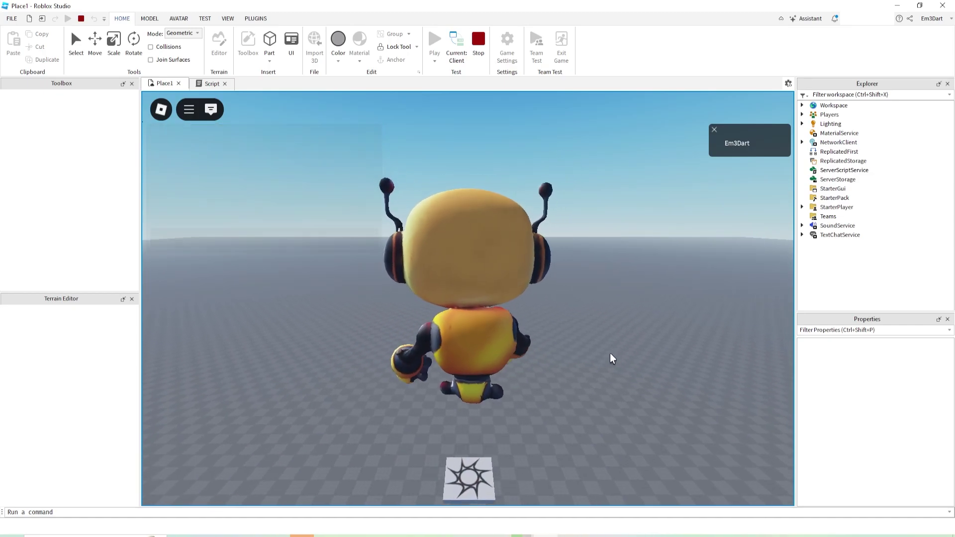
right_click_drag(610, 354, 607, 354)
key("w")
key("a")
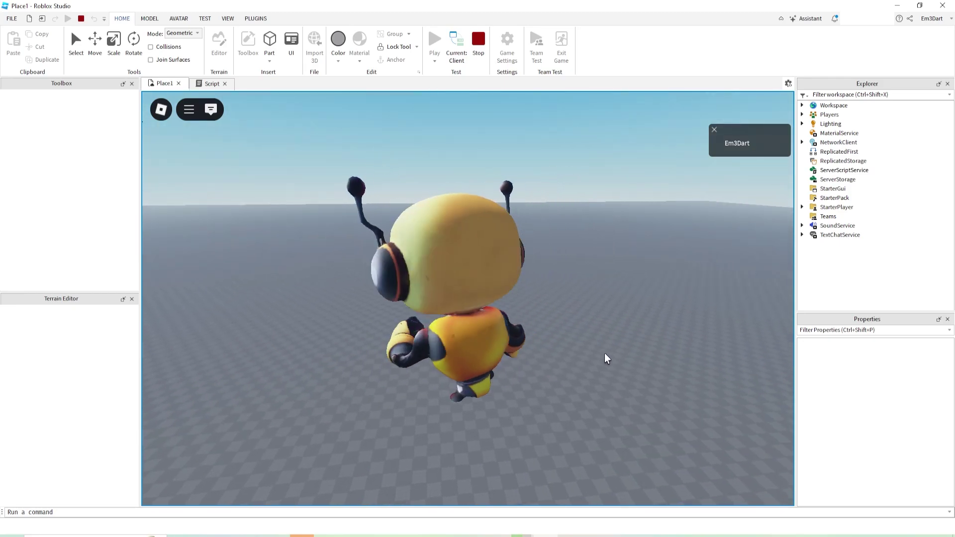
key("a")
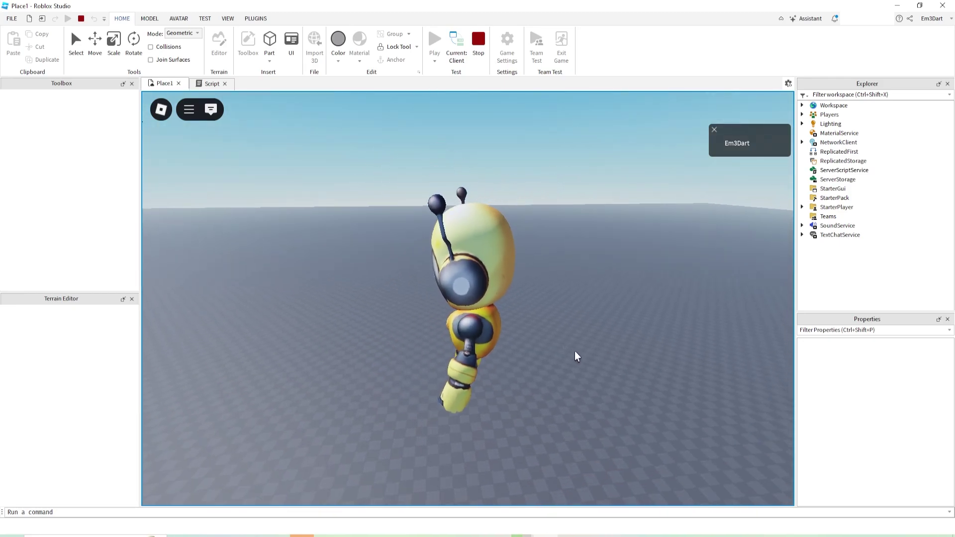
right_click_drag(573, 350, 572, 350)
key("d")
key("w")
key("a")
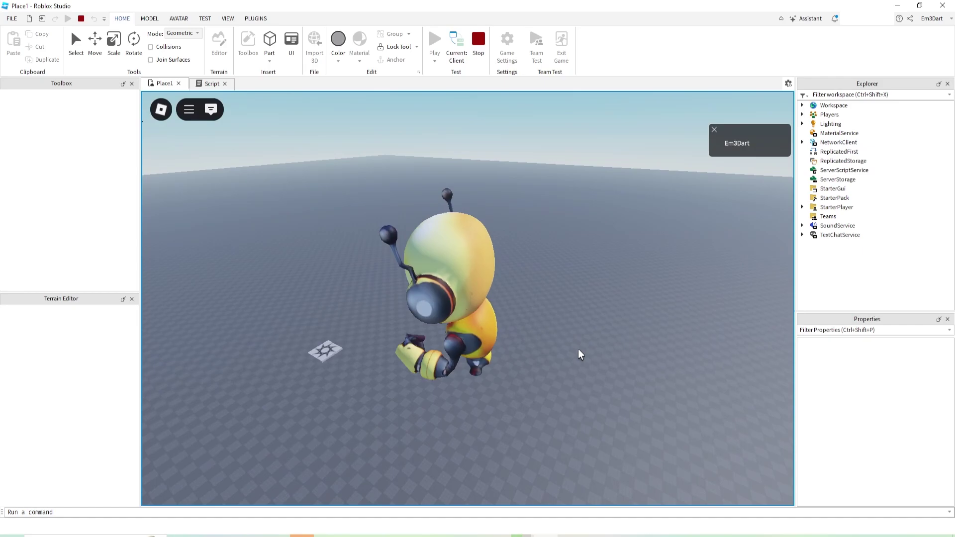
key("w")
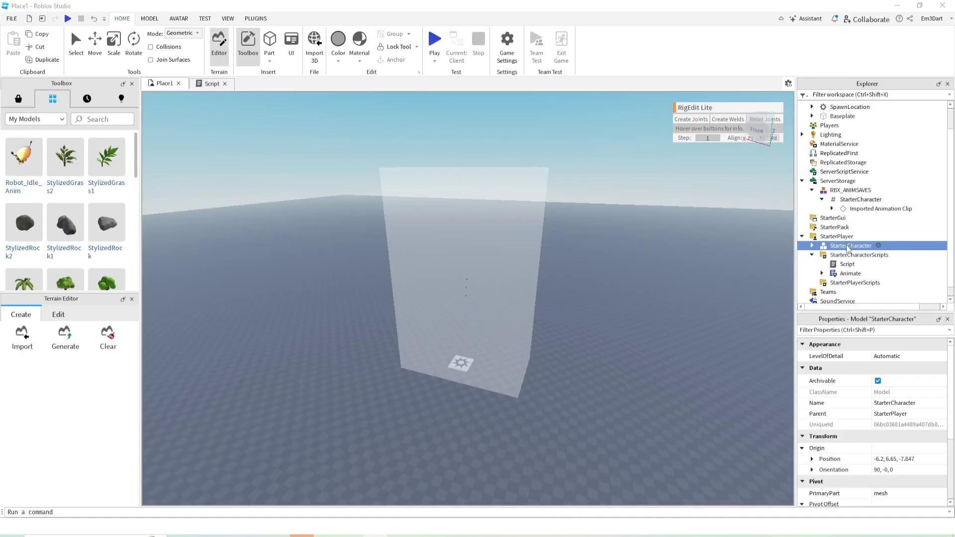
Step: Move the StarterCharacter model from StarterPlayer back into Workspace
left_click(847, 246)
left_click(812, 247)
left_click(812, 247)
left_click_drag(832, 247, 844, 147)
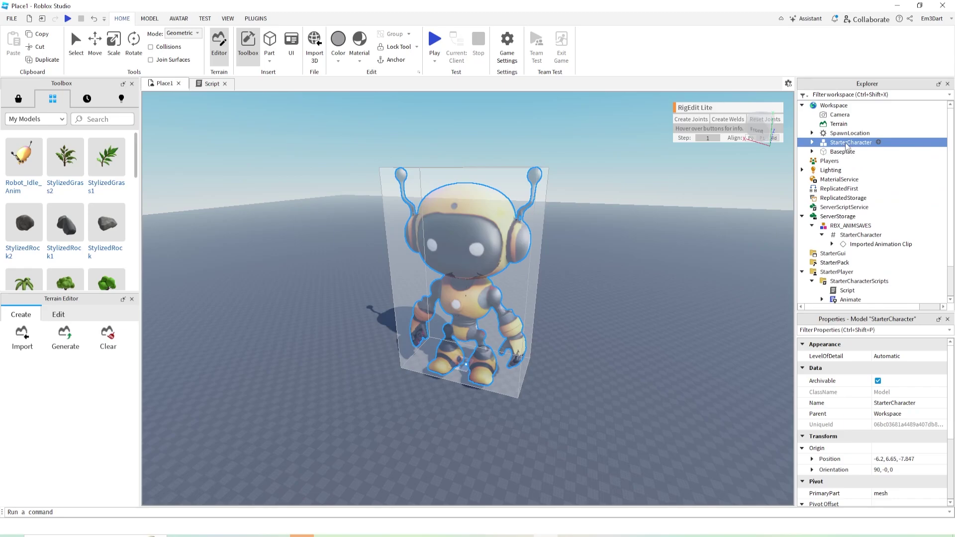
Step: Scale the StarterCharacter model down to about 0.17 and move it down near the spawn location
left_click(117, 44)
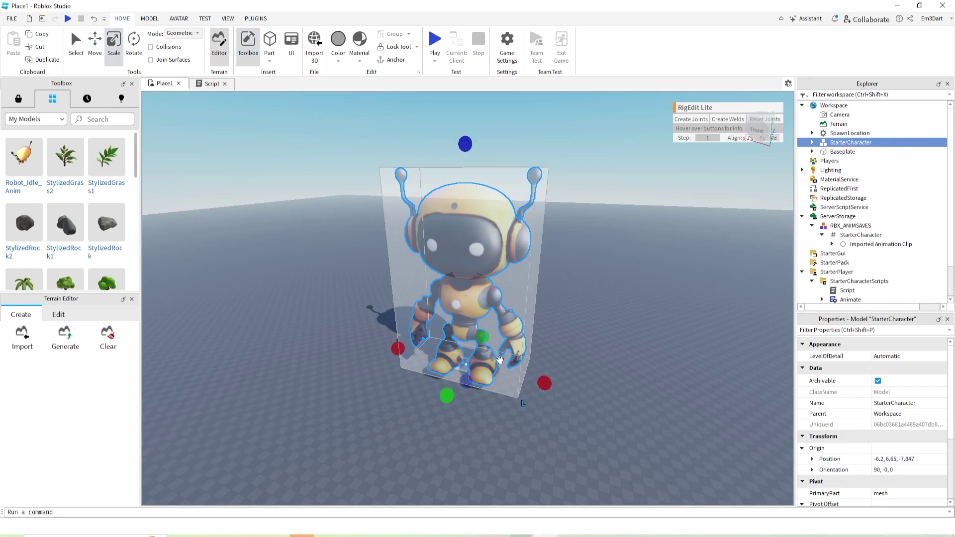
left_click_drag(499, 359, 457, 218)
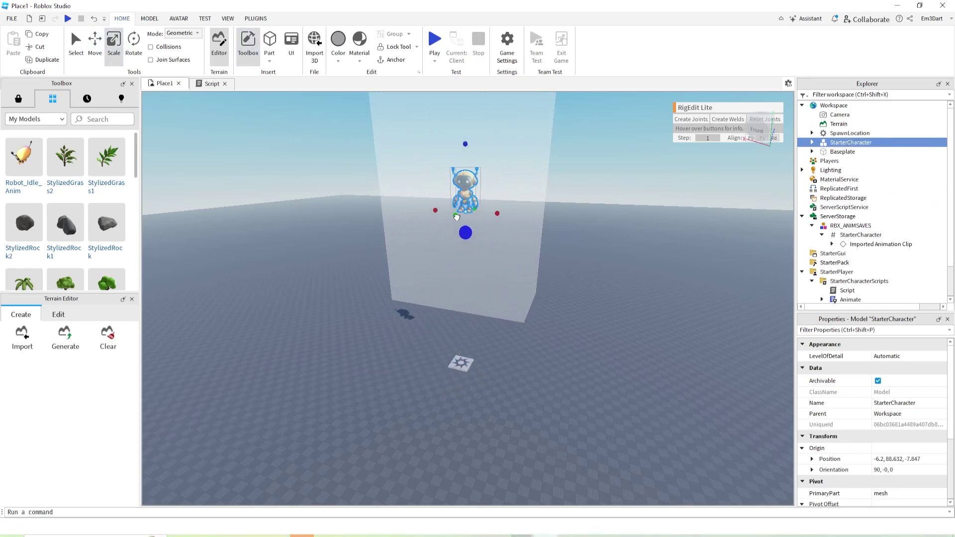
left_click(95, 44)
left_click_drag(476, 132, 476, 287)
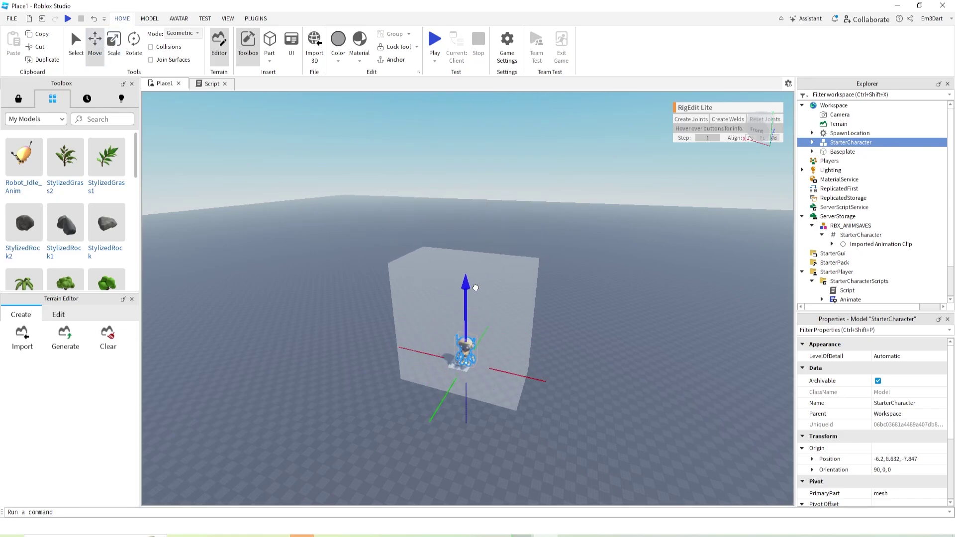
left_click(547, 343)
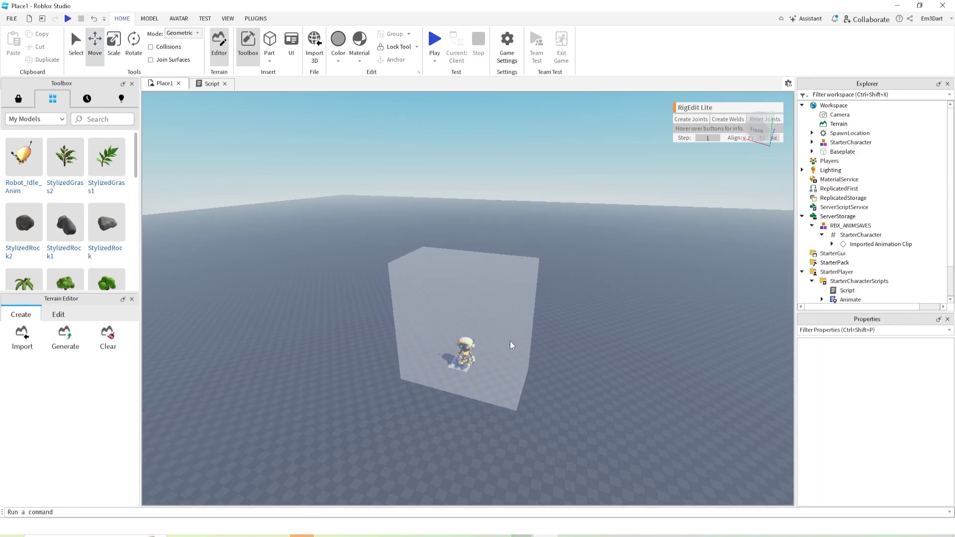
Step: Focus on StarterCharacter and lower it until its feet are at the baseplate level
left_click(850, 142)
key("f")
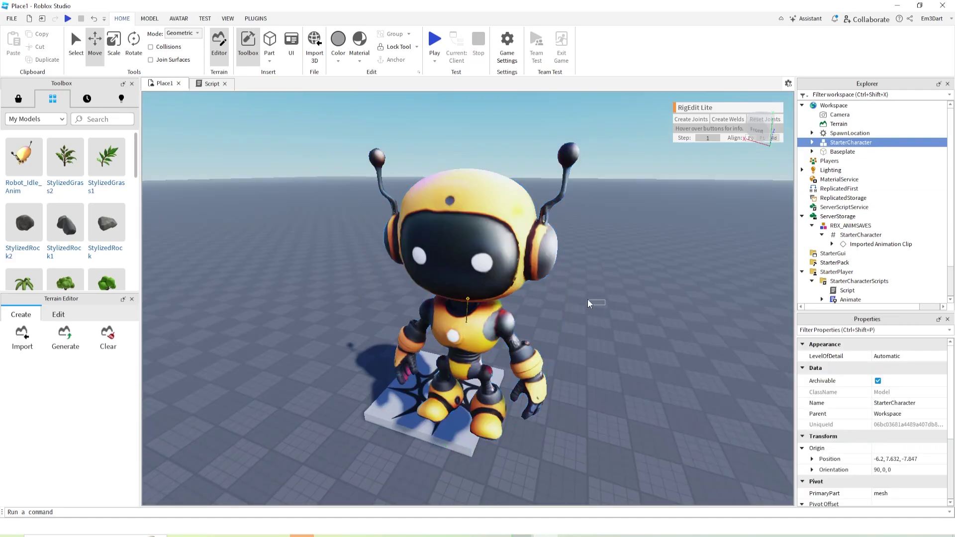
left_click_drag(587, 300, 587, 297)
right_click_drag(587, 273, 594, 271)
scroll(595, 271, "down", 5)
scroll(475, 273, "up", 2)
left_click(470, 272)
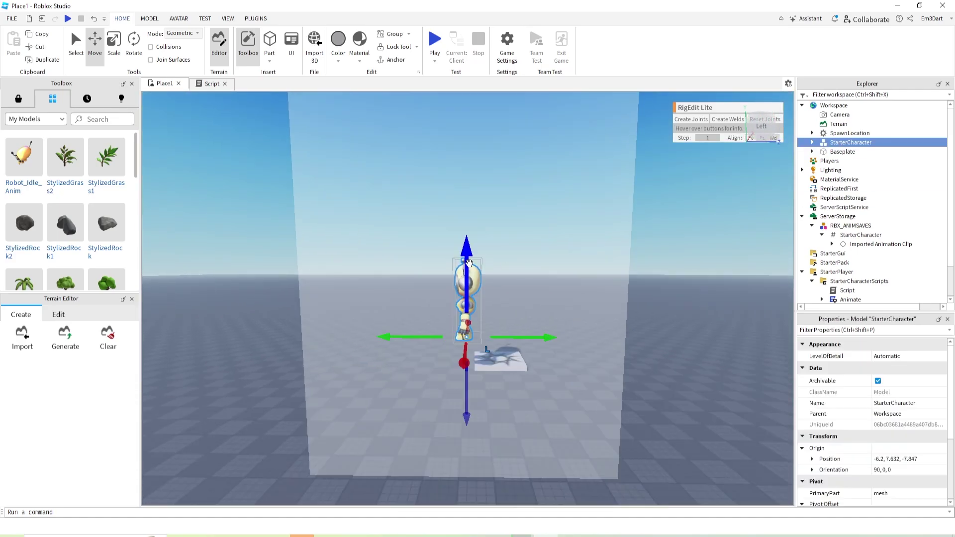
left_click_drag(469, 262, 463, 302)
right_click_drag(542, 324, 556, 315)
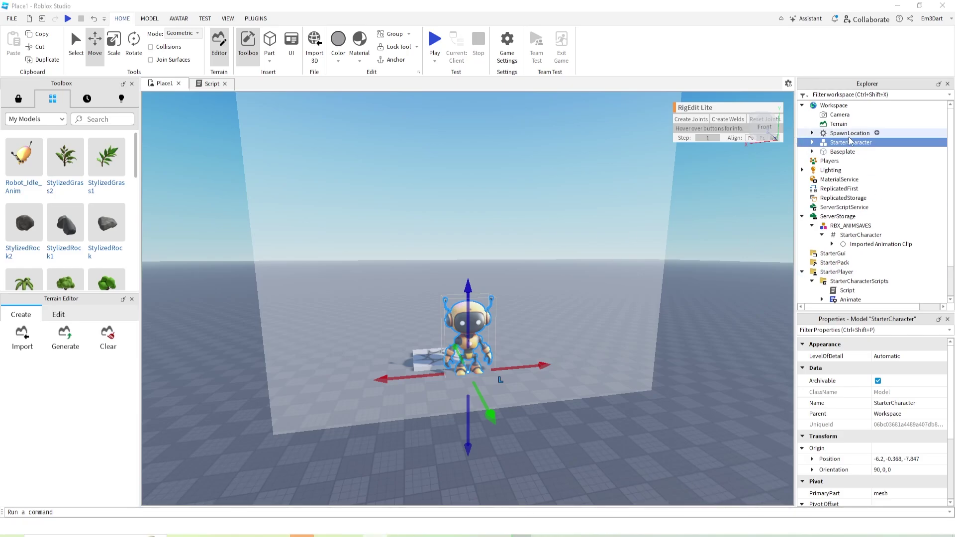
Step: Move StarterCharacter back into StarterPlayer and bring up its Humanoid's HipHeight property
left_click_drag(833, 145, 855, 275)
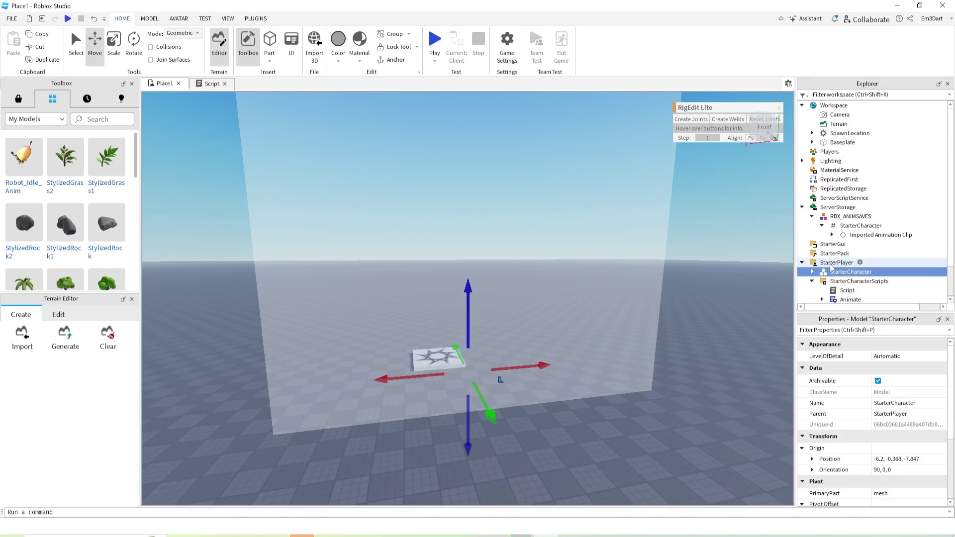
scroll(830, 268, "down", 1)
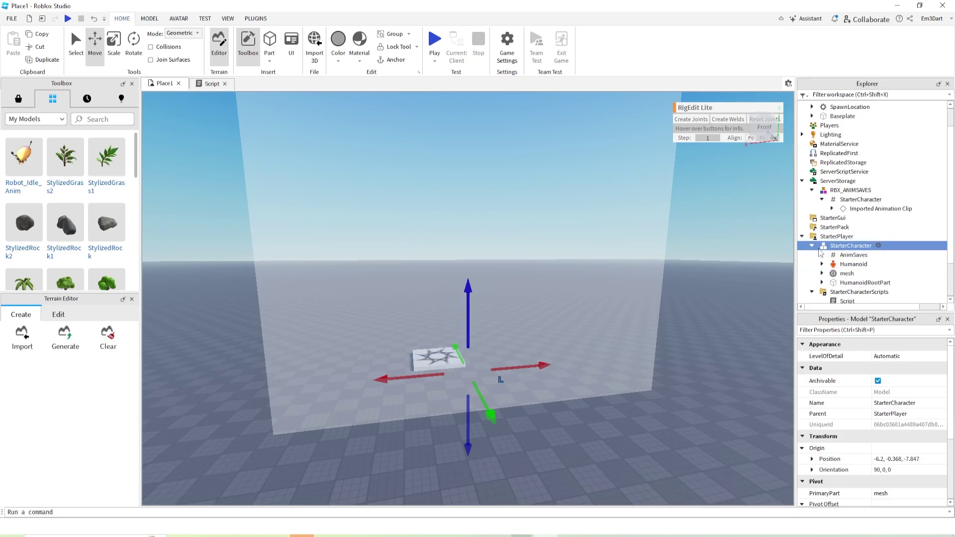
left_click(840, 266)
scroll(880, 406, "down", 4)
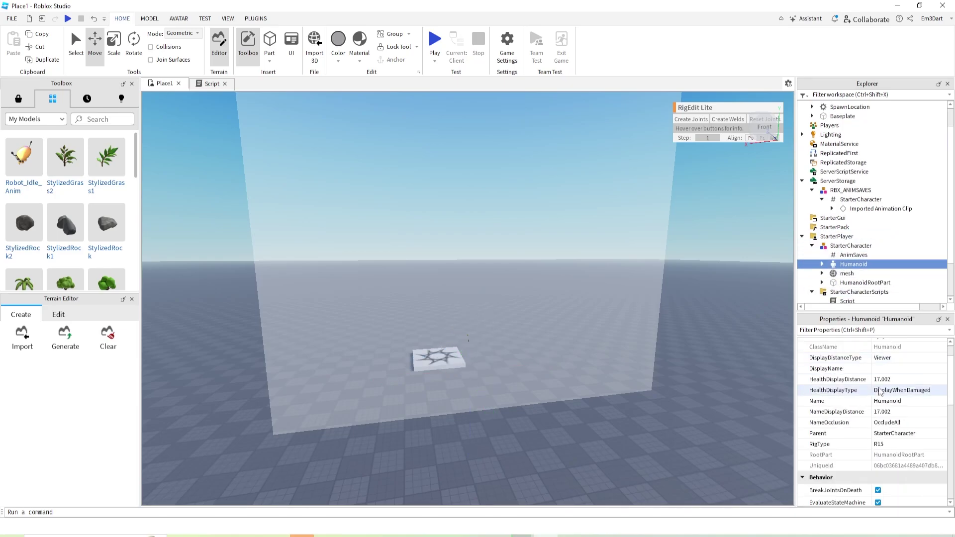
scroll(880, 407, "down", 8)
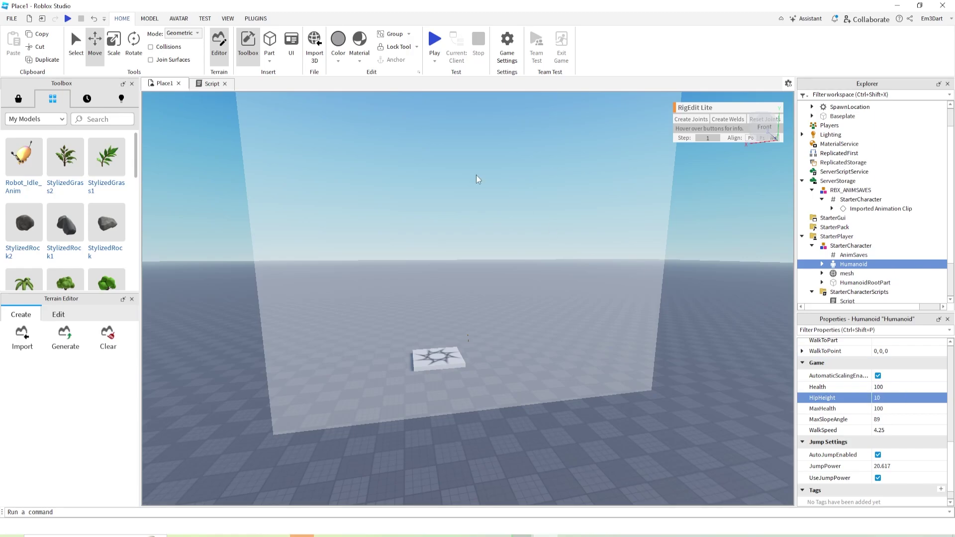
Step: Examine the HipHeight value assigned to the Humanoid in the character script
left_click(207, 85)
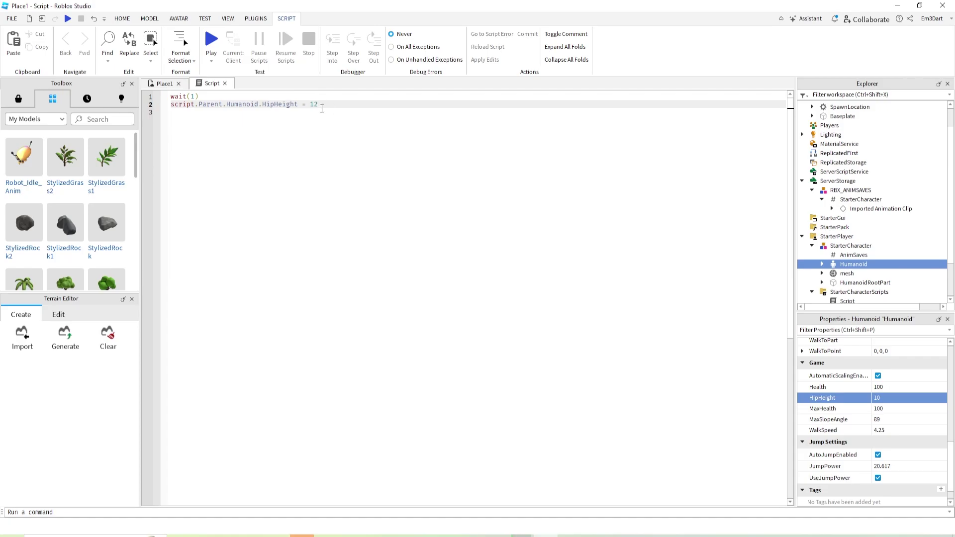
left_click(322, 109)
left_click(319, 105)
triple_click(318, 104)
double_click(318, 104)
left_click(162, 85)
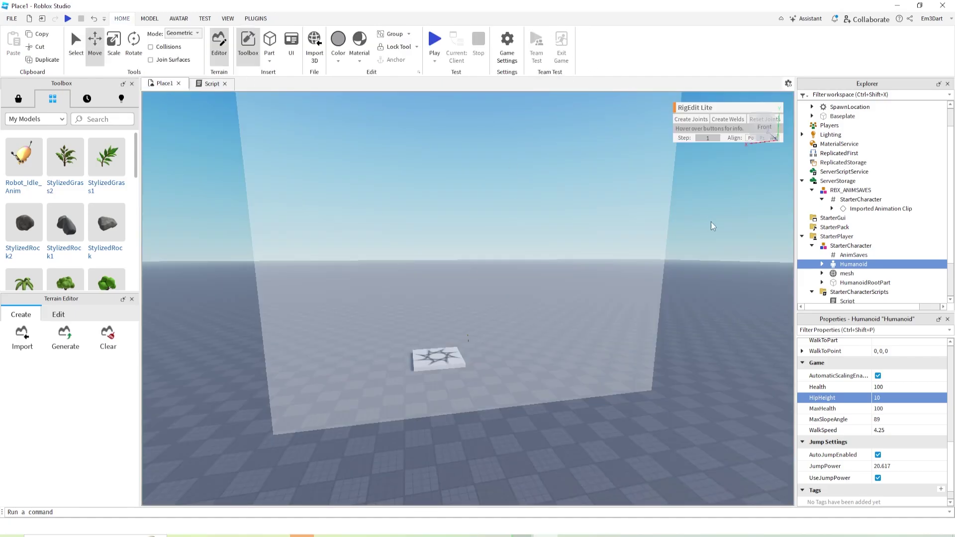
Step: Play test the scaled-down StarterCharacter, view its height above the spawn location from the side, and stop the test
left_click(828, 247)
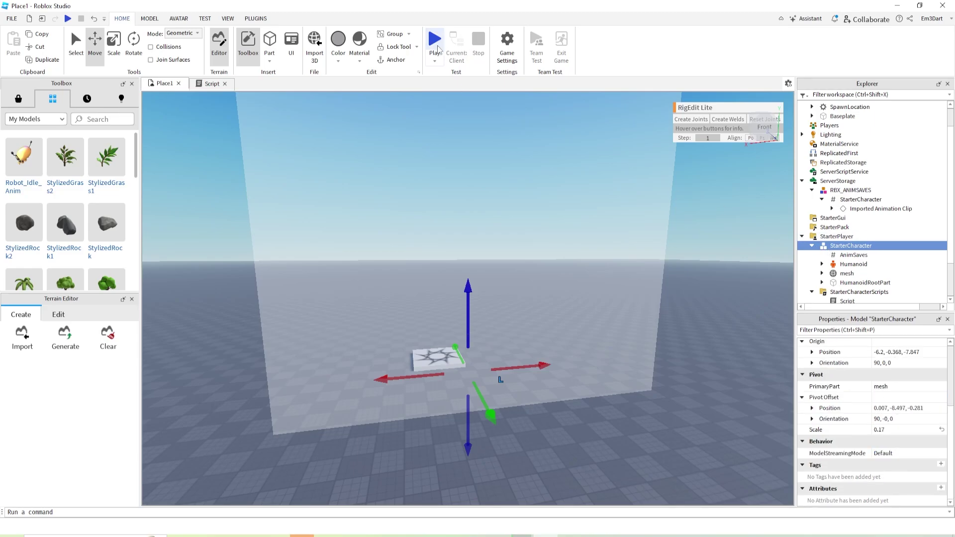
left_click(436, 46)
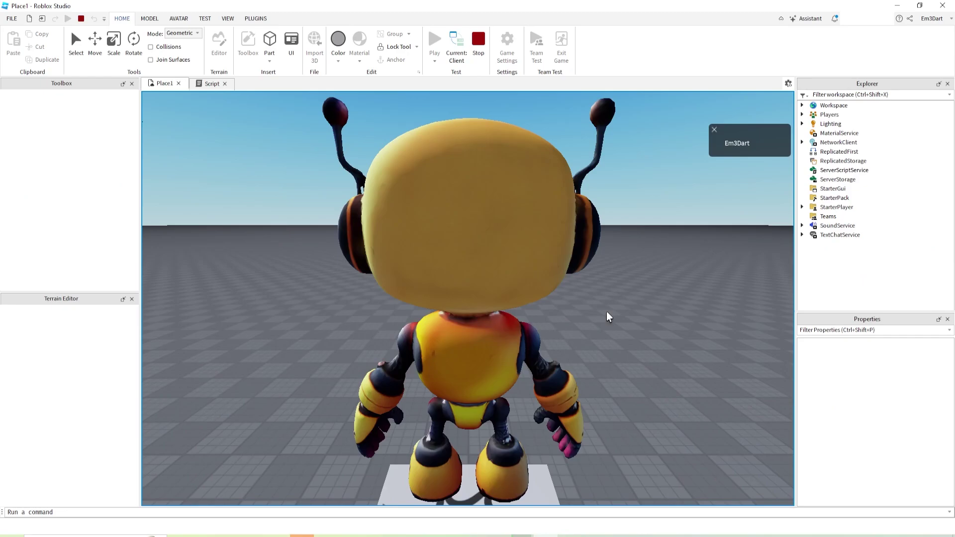
scroll(586, 326, "down", 5)
right_click_drag(568, 330, 571, 331)
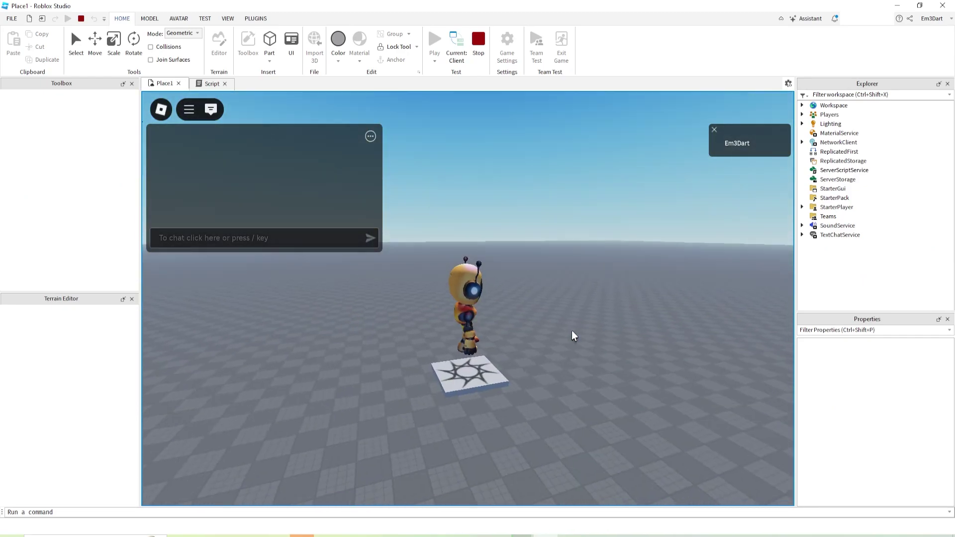
key("shift+F5")
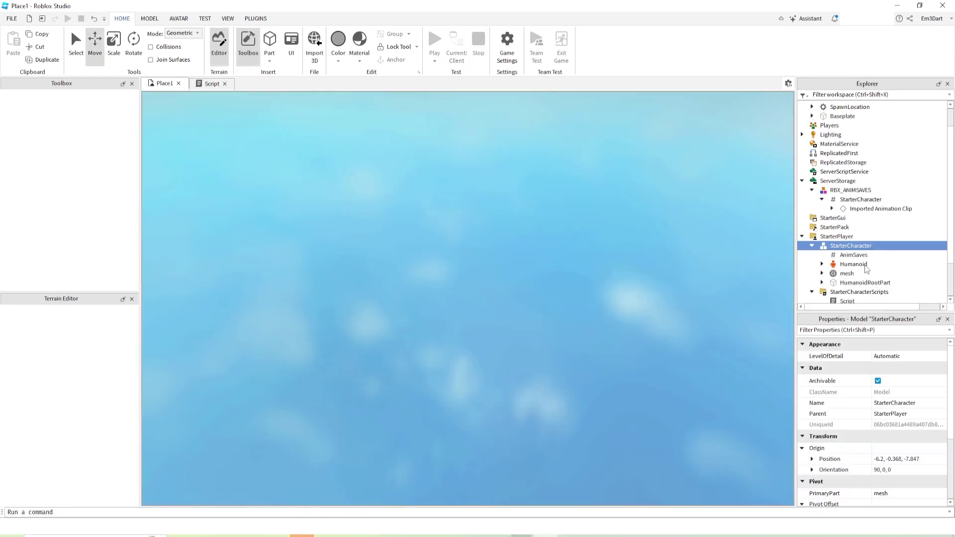
Step: Set HipHeight to 2 in both the Humanoid's properties and the script, and start a play test
left_click(865, 265)
scroll(875, 434, "down", 5)
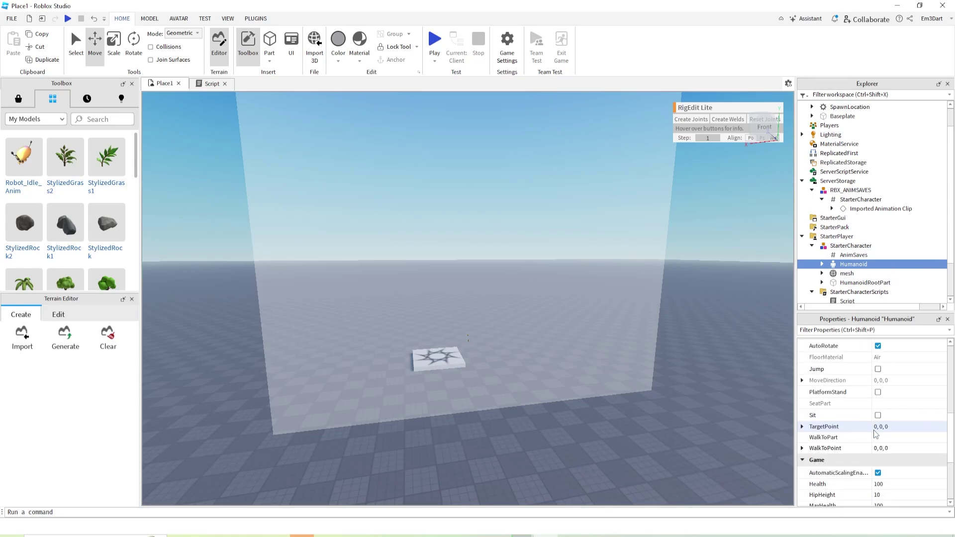
scroll(875, 434, "down", 5)
left_click(845, 397)
left_click(213, 83)
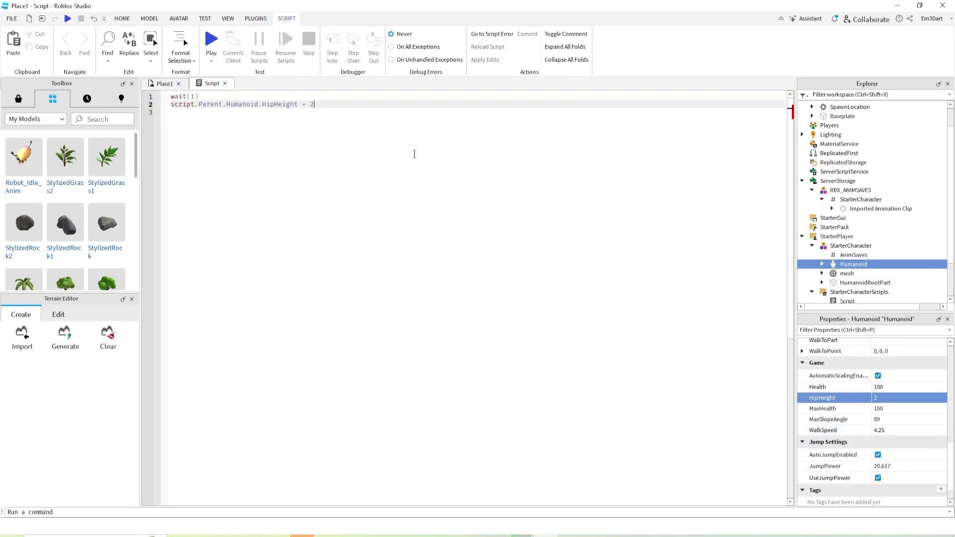
key("F5")
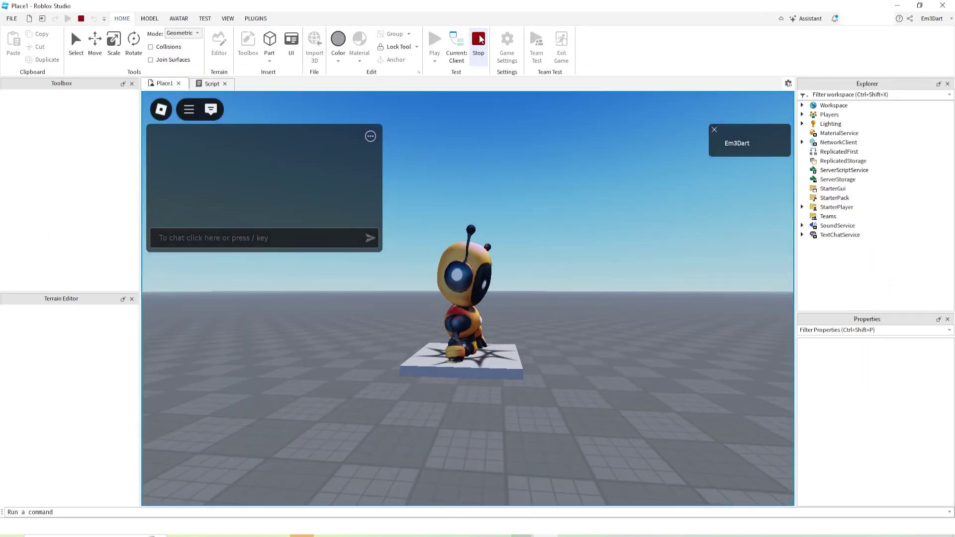
Step: Stop the test, set the Humanoid's HipHeight to 5 and start a new play test
left_click(478, 39)
scroll(885, 430, "up", 3)
left_click(884, 429)
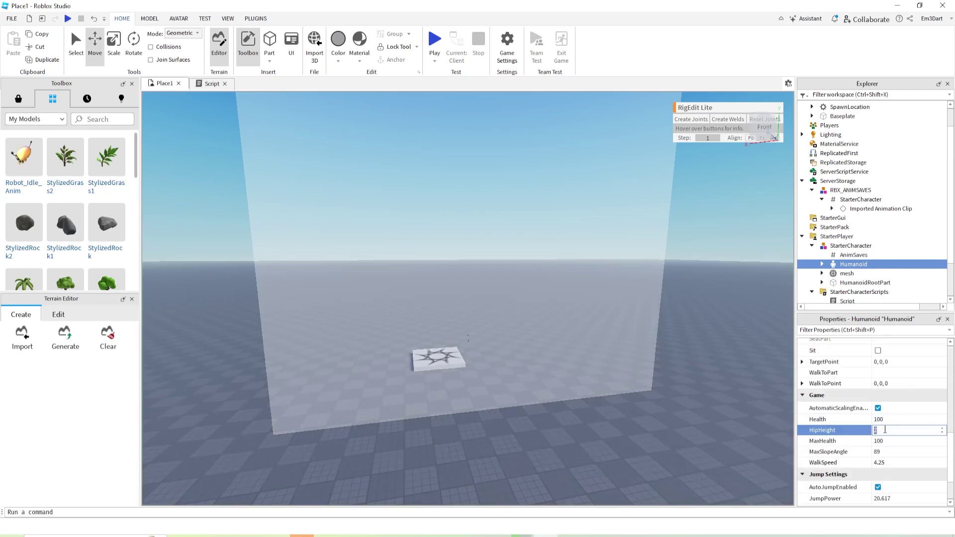
key("F5")
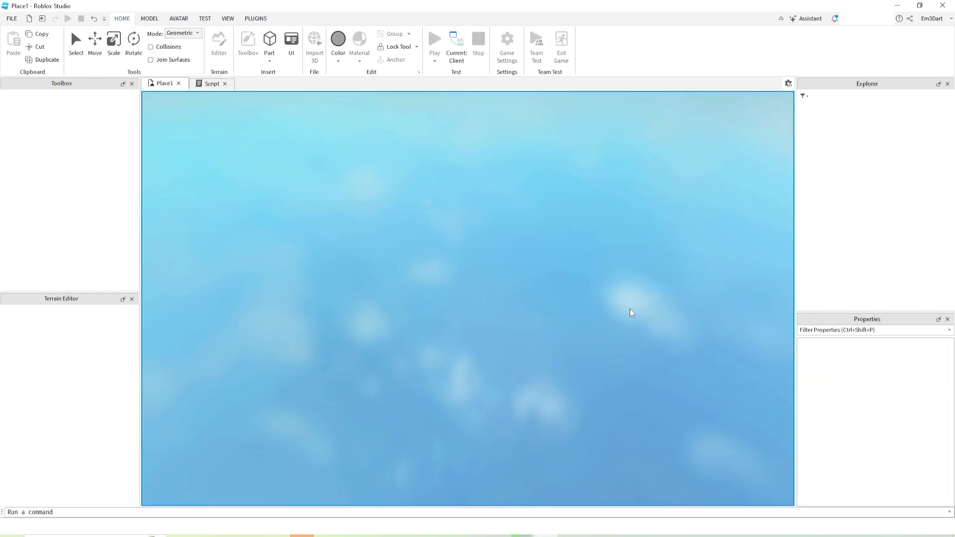
Step: Walk the robot off the spawn location to check its ground height and walking pace, and stop the test
scroll(606, 308, "down", 2)
right_click_drag(606, 343, 622, 351)
key("w")
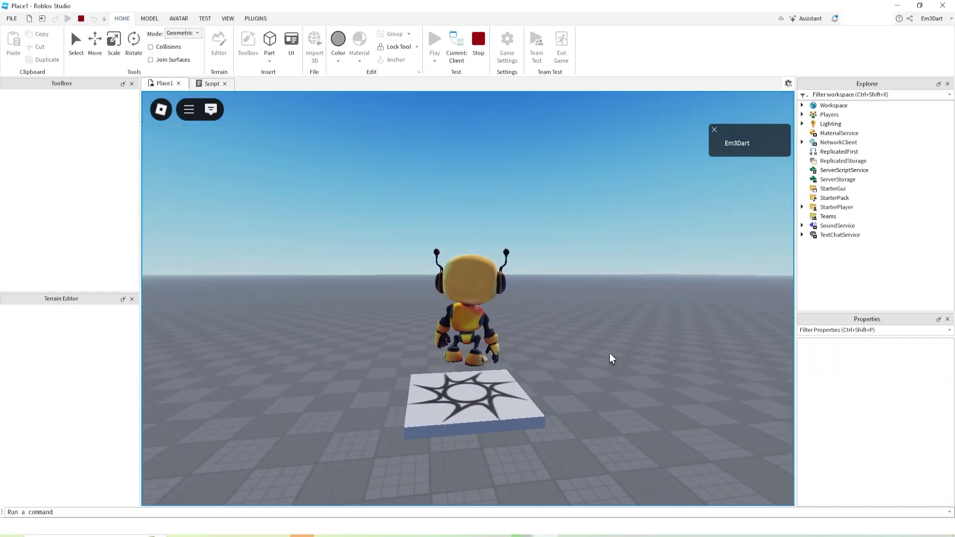
key("s")
key("d")
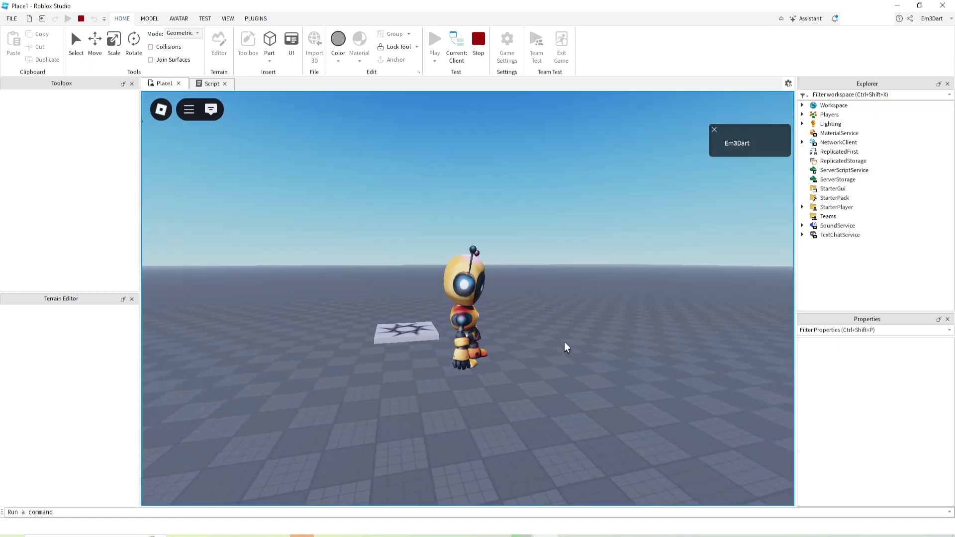
left_click(479, 42)
Step: Set the Humanoid's WalkSpeed to 10 and try walking forward in a short play test
scroll(889, 401, "down", 7)
left_click(885, 430)
type("10")
key("Return")
key("F5")
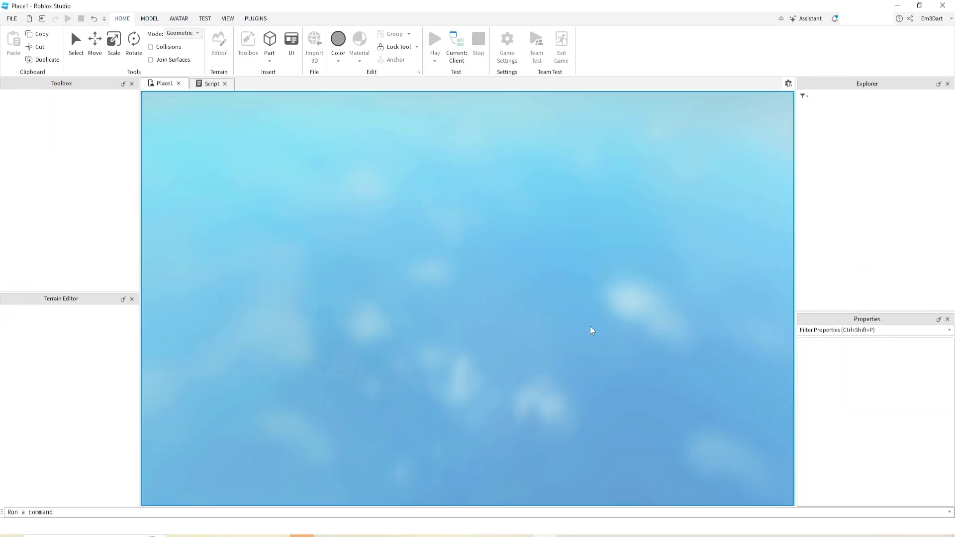
key("w")
left_click(478, 42)
Step: Set the Humanoid's WalkSpeed to 35 and start a play test
scroll(890, 436, "down", 8)
scroll(890, 437, "up", 1)
left_click(889, 437)
type("20")
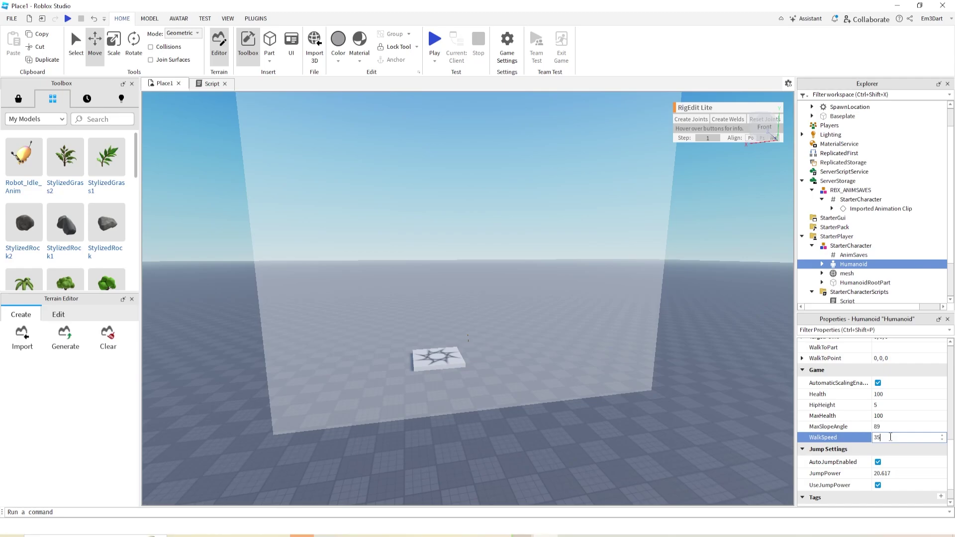
key("Return")
left_click(434, 42)
Step: Run the robot in several directions to check its speed and run animation, and restart the play test
key("a")
key("d")
key("s")
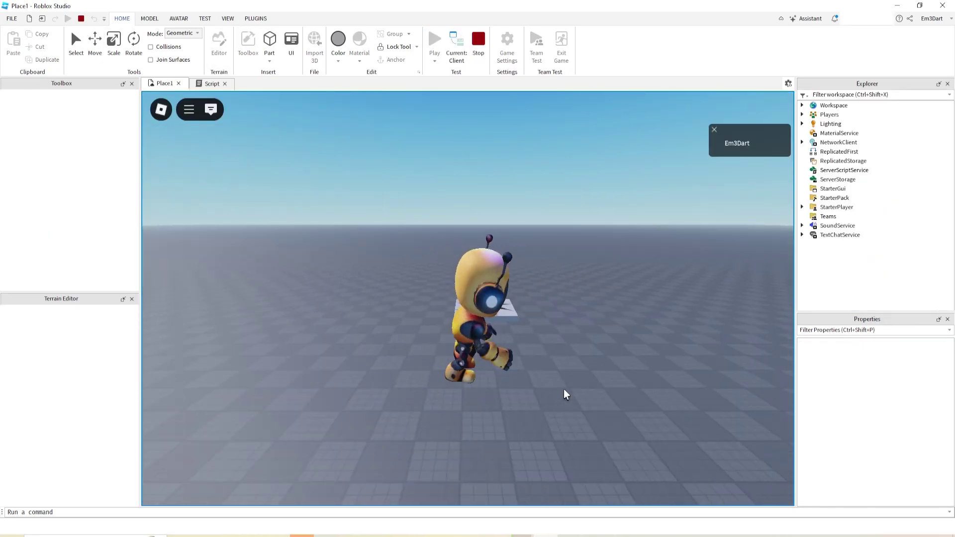
key("a")
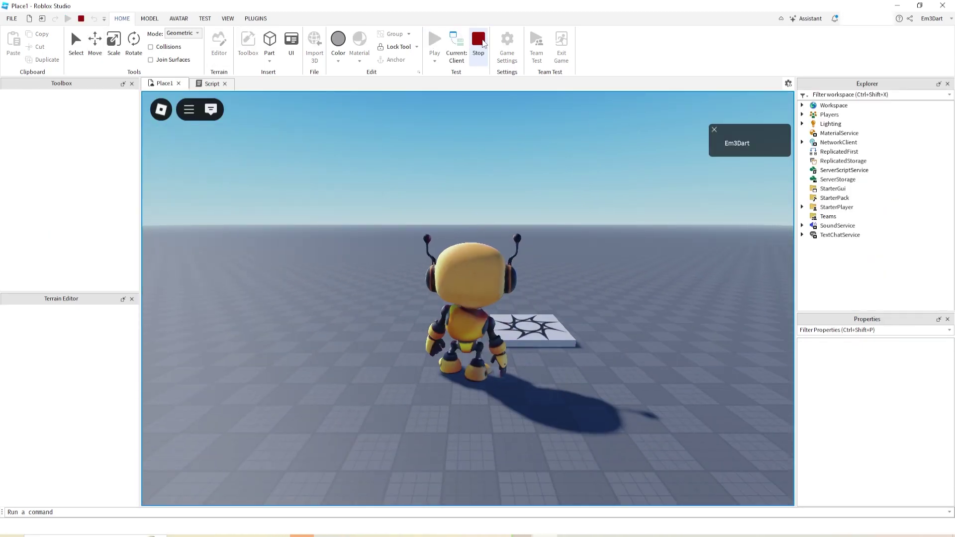
key("shift+F5")
key("F5")
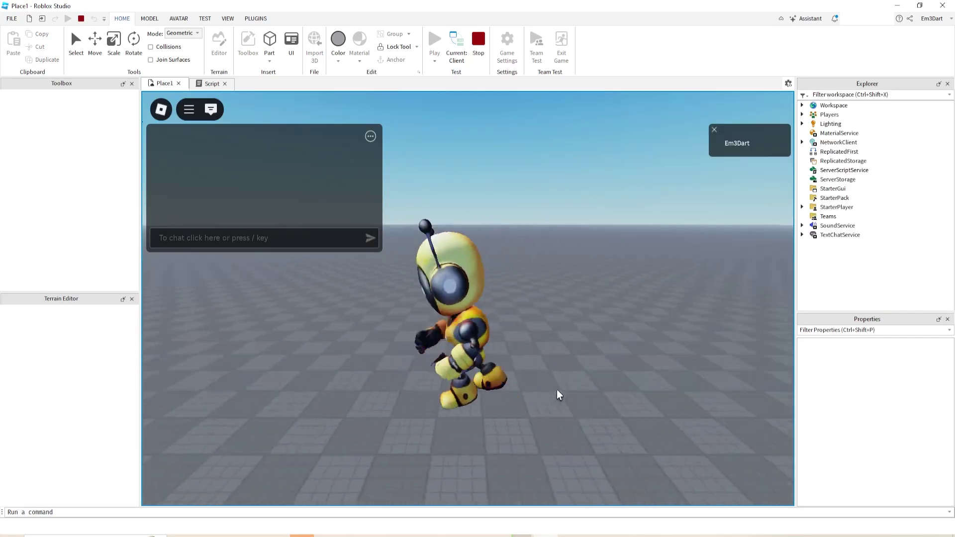
Step: Enable the Jump property on the StarterCharacter's Humanoid and try moving the robot in a short play test
key("shift+F5")
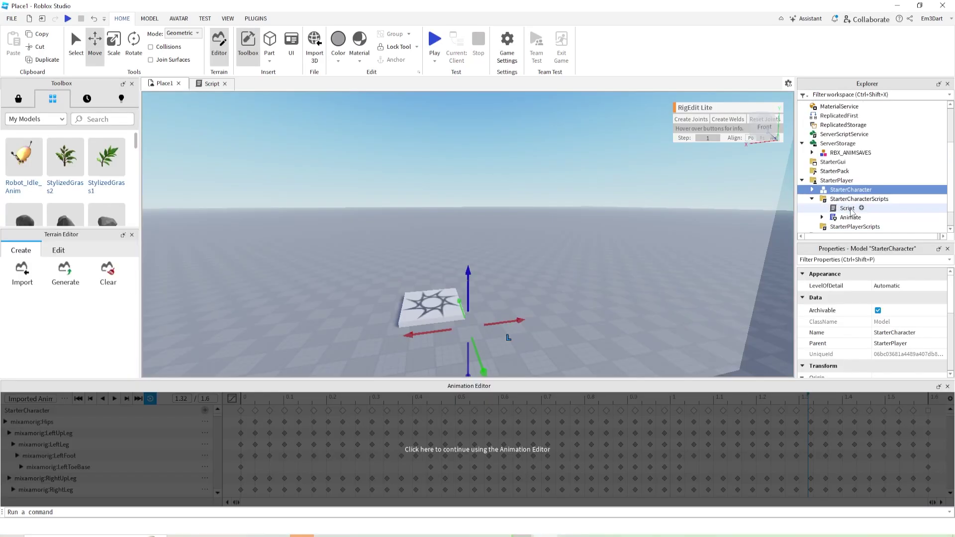
left_click(811, 189)
left_click(853, 208)
scroll(845, 323, "down", 10)
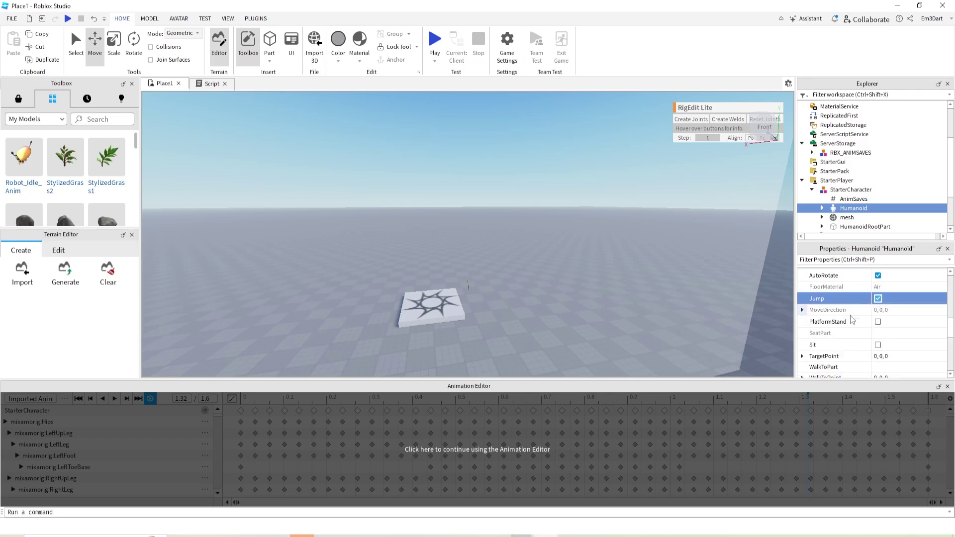
left_click(434, 49)
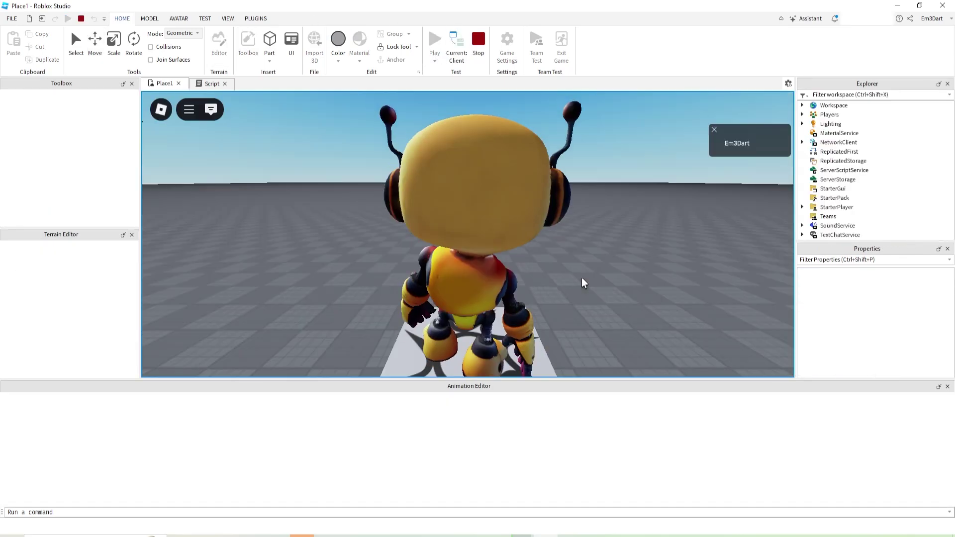
scroll(581, 276, "down", 1)
key("d")
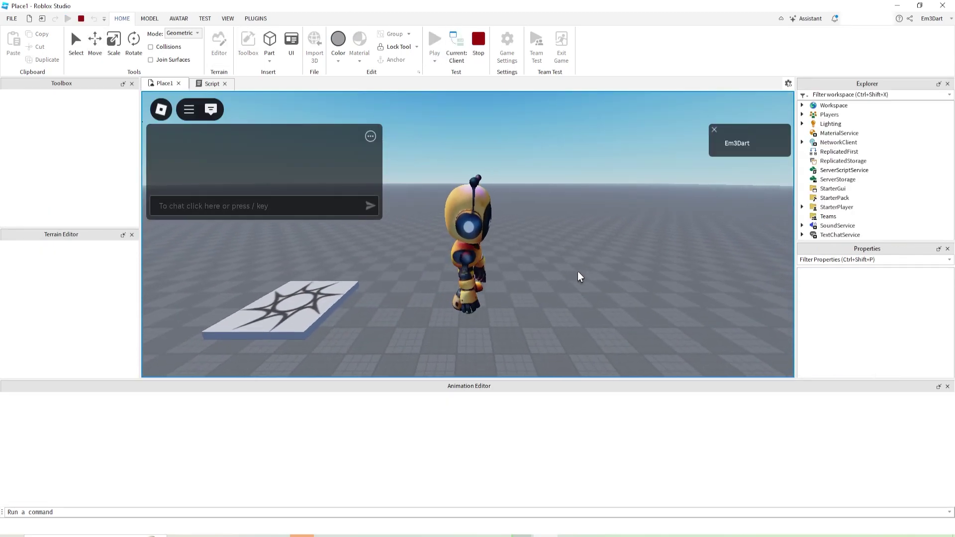
left_click(478, 42)
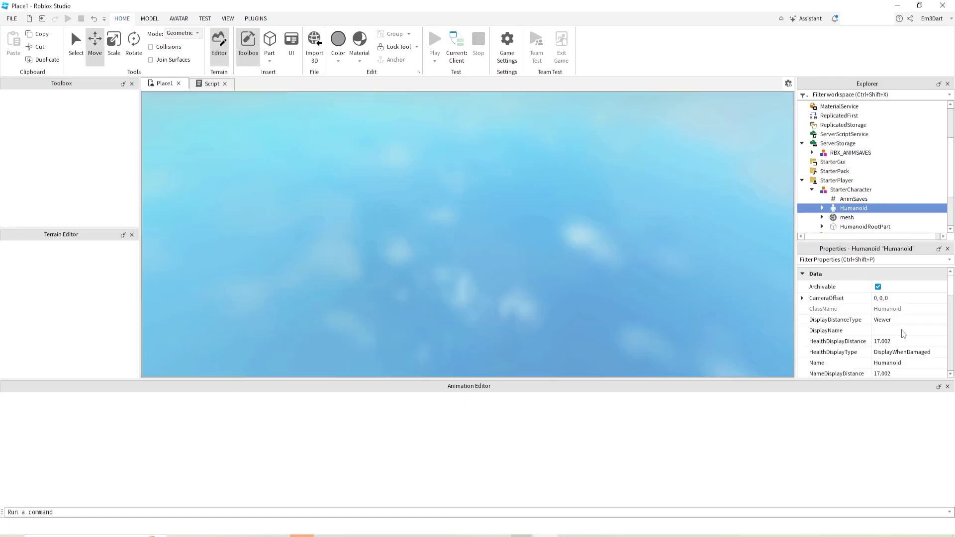
Step: Set the Humanoid's JumpPower to 50 and start a play test
scroll(884, 325, "down", 8)
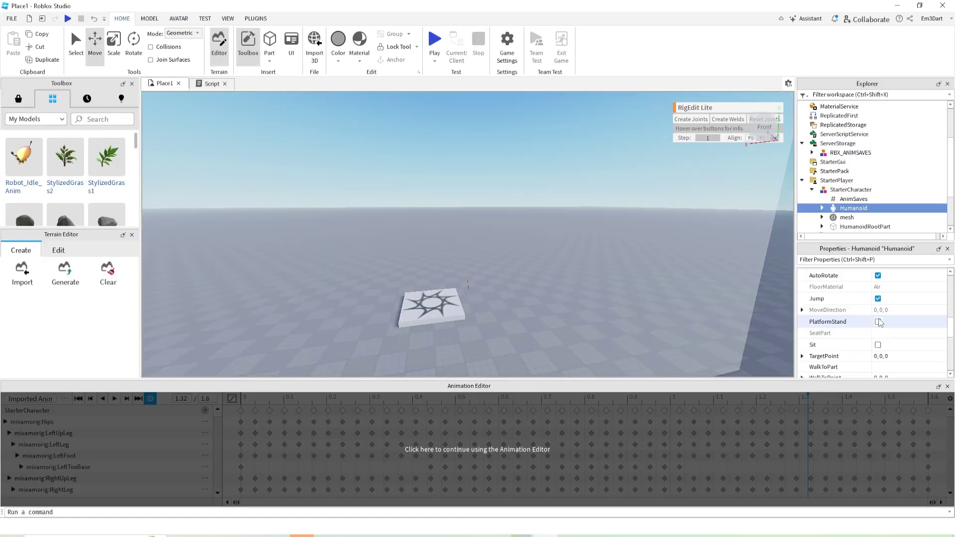
scroll(866, 311, "down", 5)
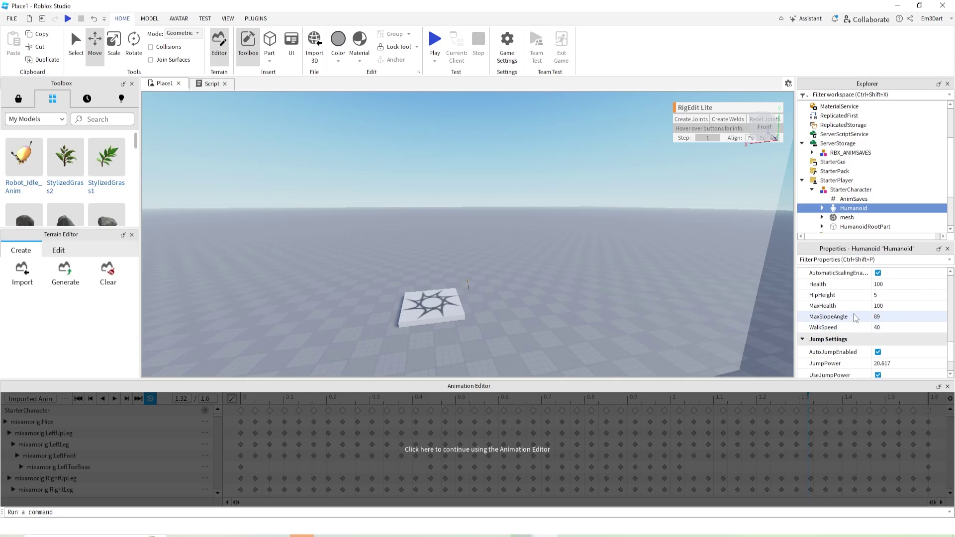
scroll(868, 321, "down", 2)
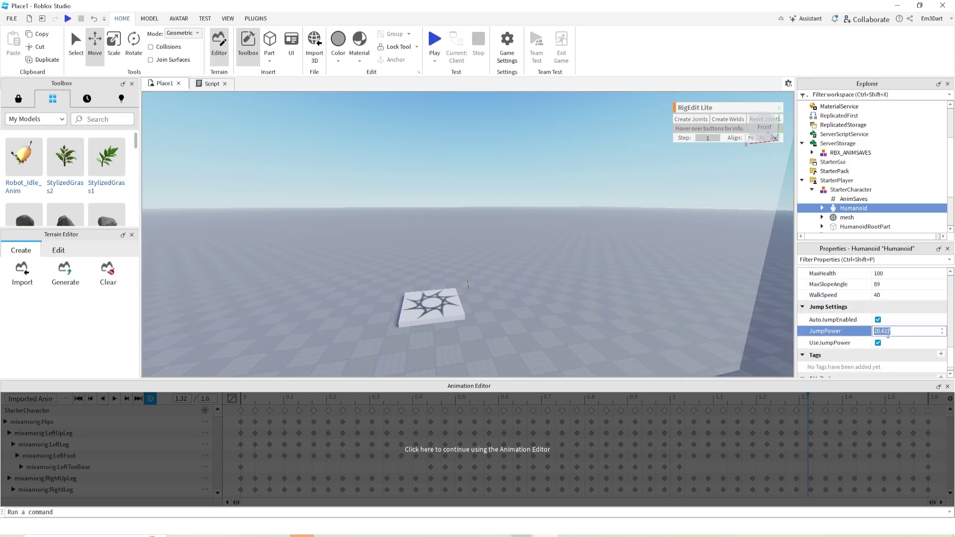
scroll(870, 328, "down", 1)
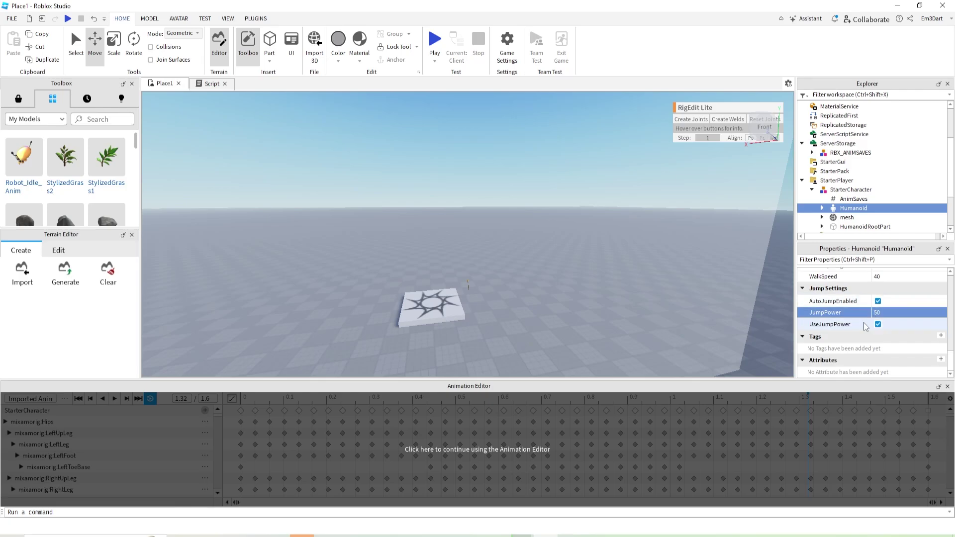
left_click(435, 41)
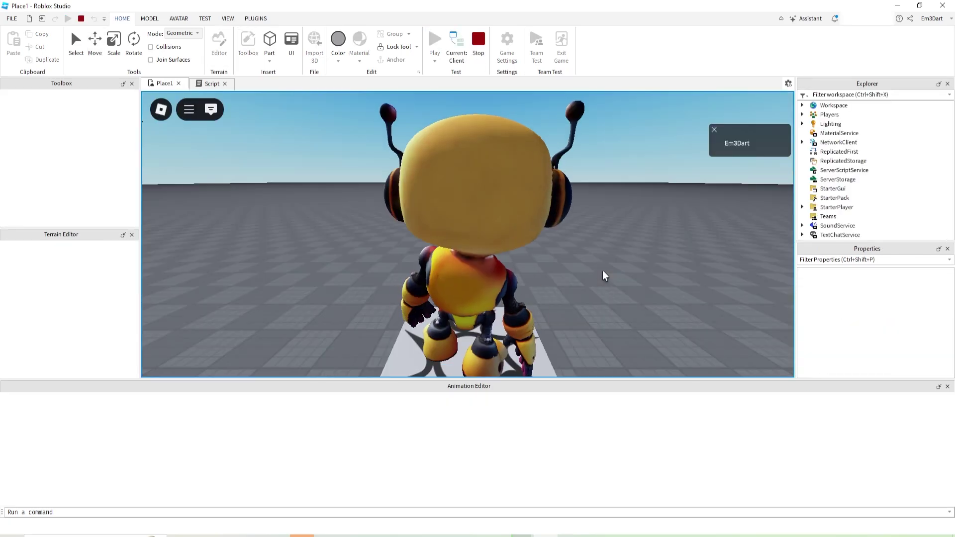
Step: Run the robot in several directions and jump repeatedly to check the jump height and animation, and stop the test
key("d")
key("space")
key("s")
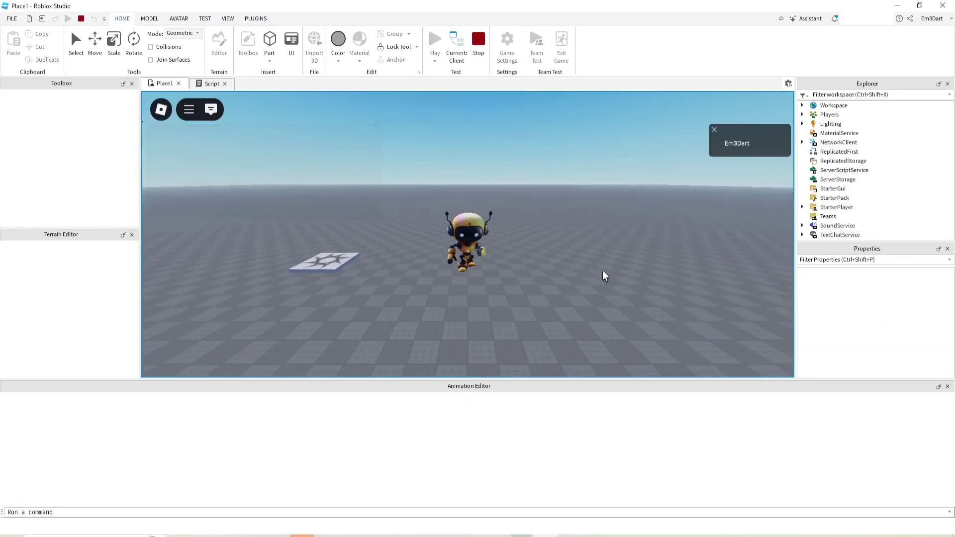
key("a")
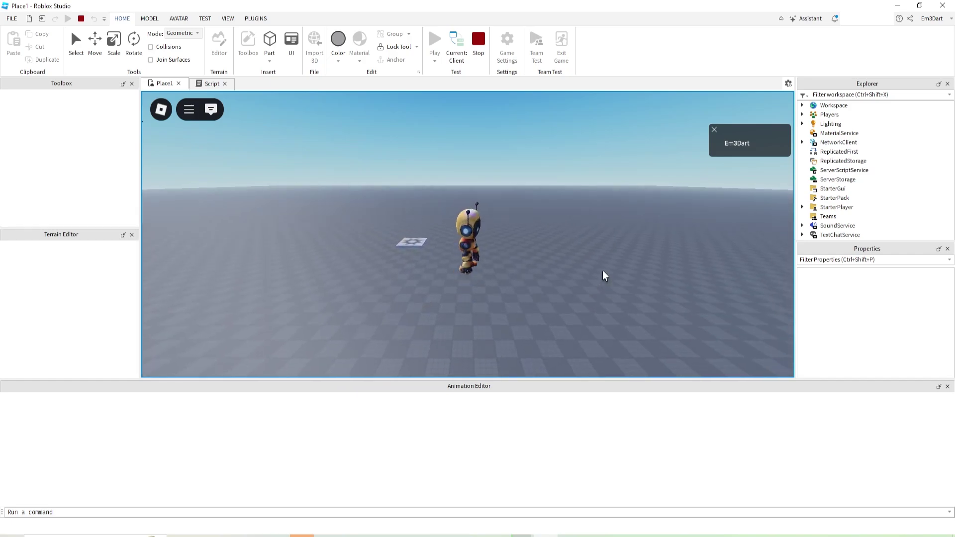
key("s")
key("space")
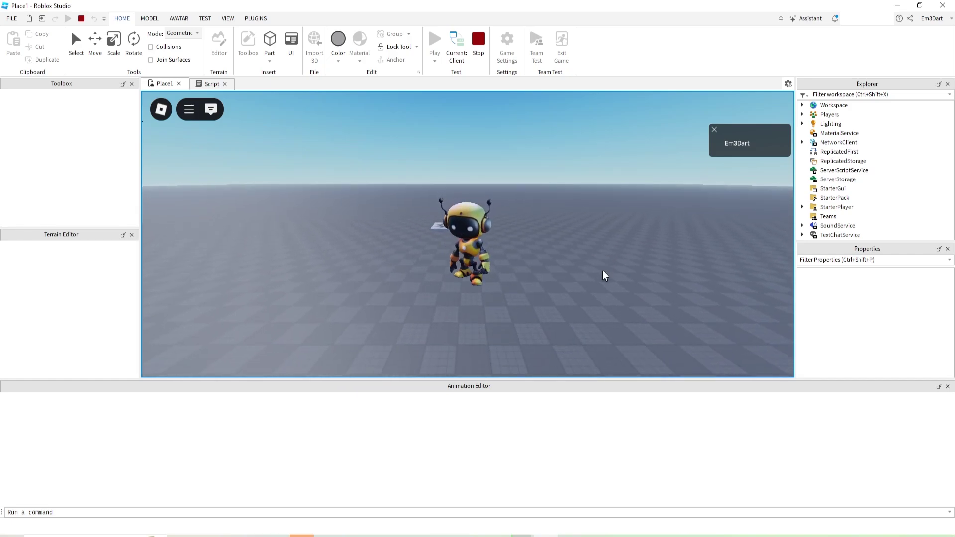
key("space")
key("space")
left_click(477, 44)
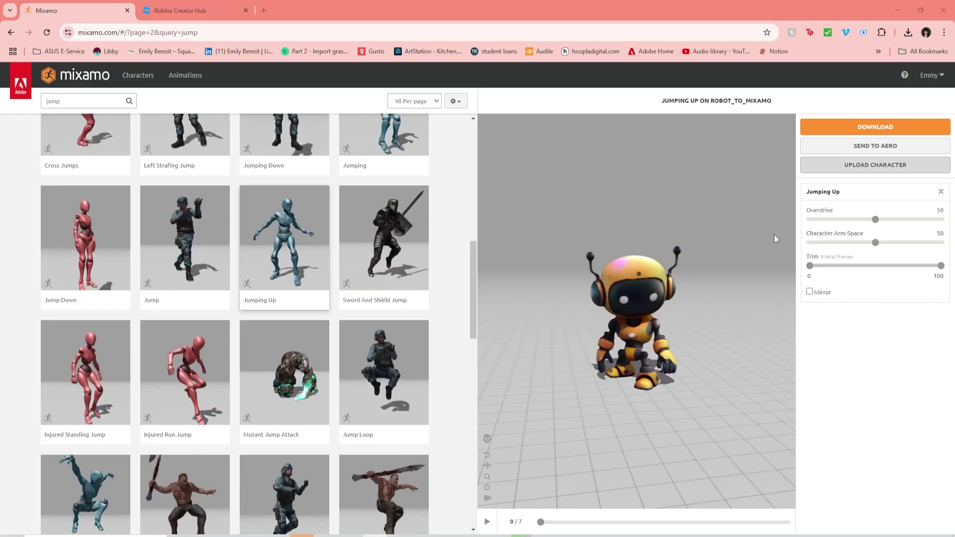
Step: Preview Mixamo's Jumping Up animation on the robot and download it as FBX Binary with skin, 30 fps and no keyframe reduction
left_click(487, 521)
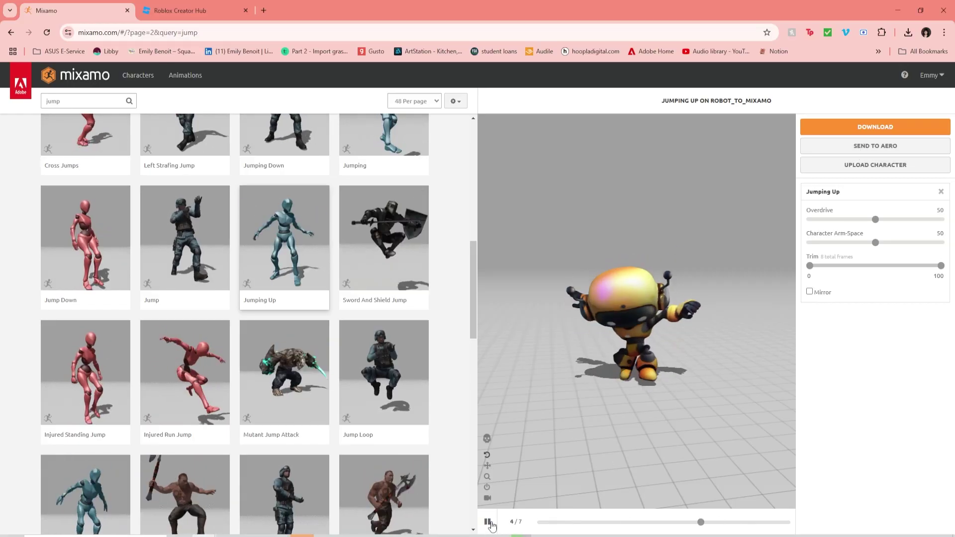
left_click(891, 126)
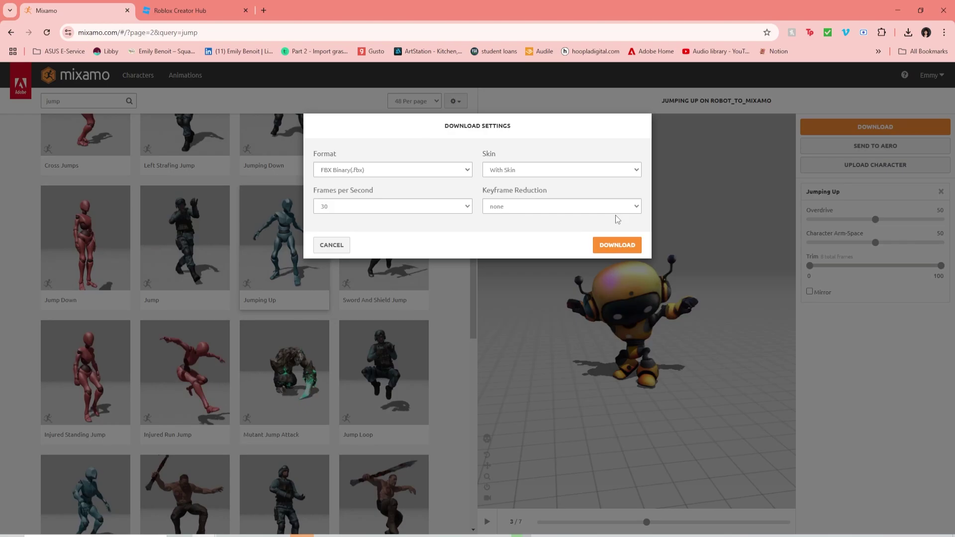
left_click(610, 248)
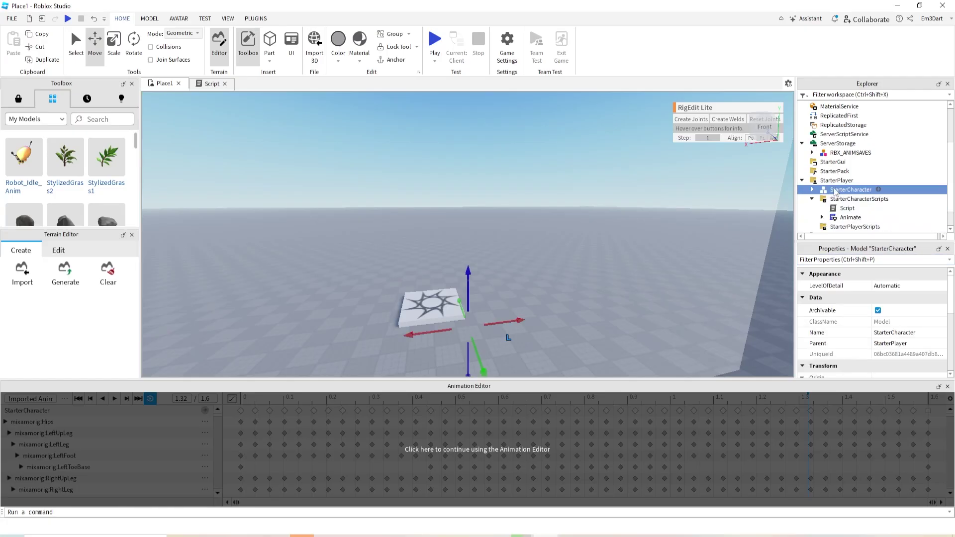
Step: Move StarterCharacter from StarterPlayer into the Workspace and load it in the Animation Editor
left_click_drag(836, 192, 837, 146)
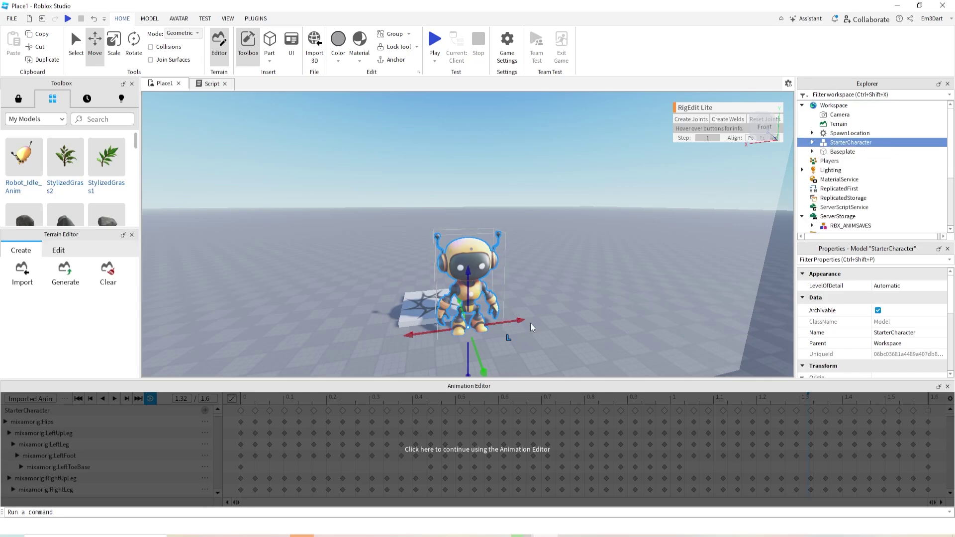
left_click(811, 143)
left_click(849, 170)
left_click(858, 179)
left_click(849, 170)
left_click(853, 161)
left_click(850, 143)
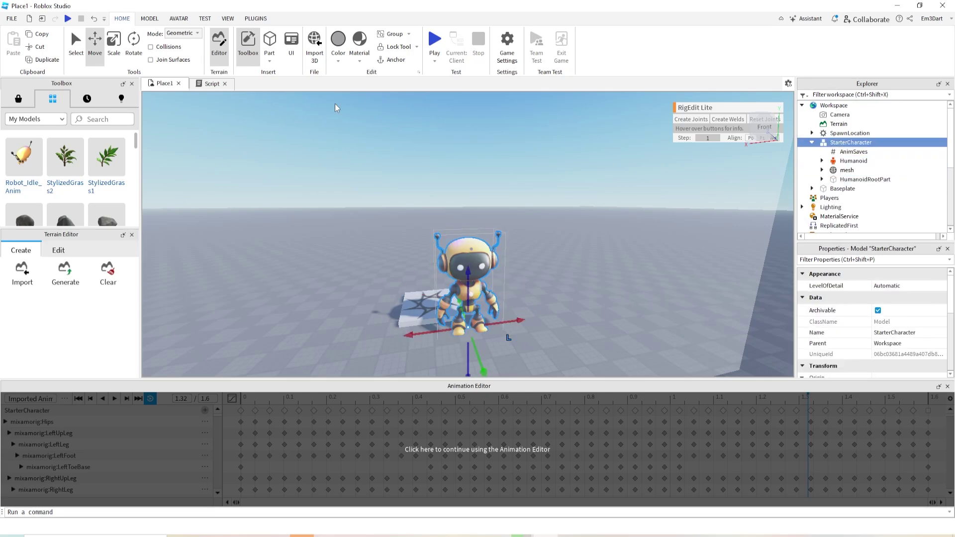
left_click(179, 19)
left_click(438, 47)
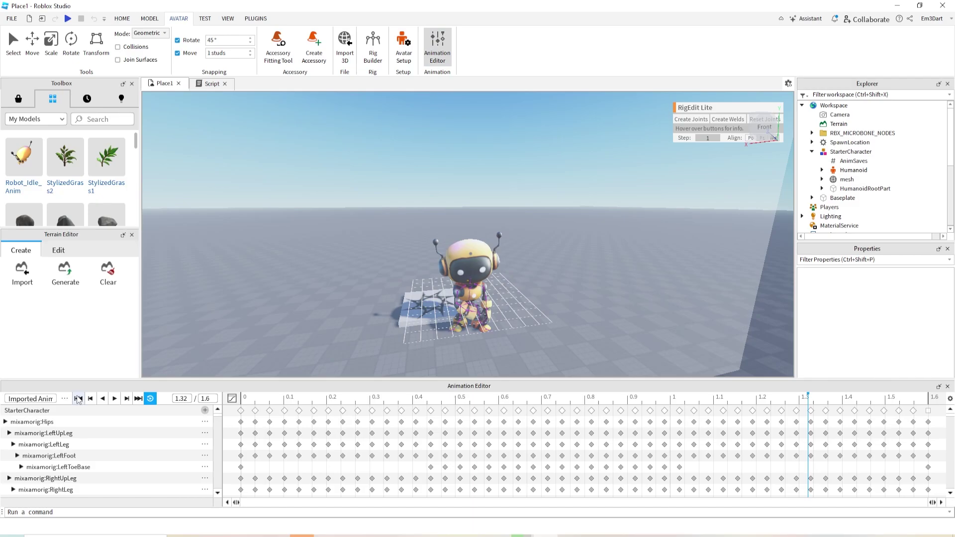
Step: Play the animation clip already loaded on the robot and check its animation priority options
left_click(65, 398)
mouse_move(118, 485)
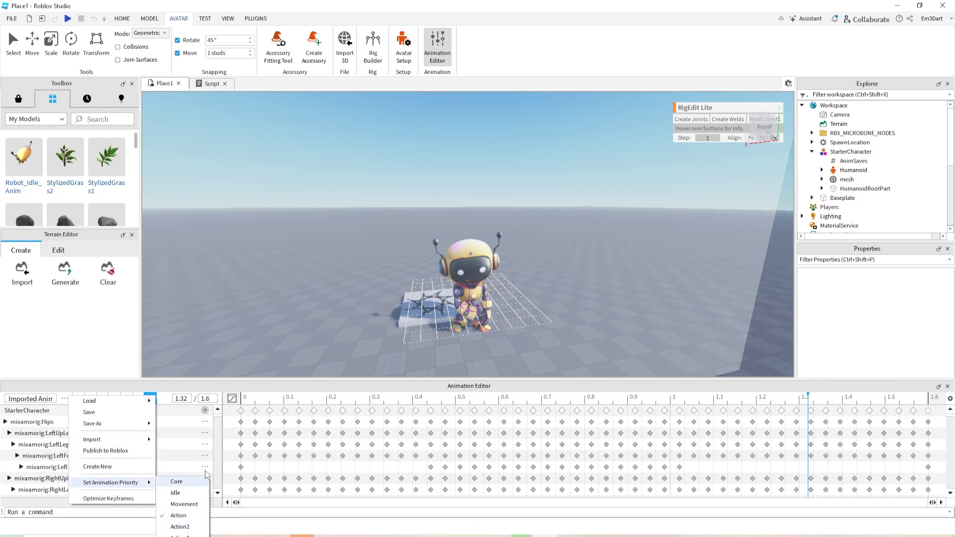
left_click(209, 380)
left_click(115, 398)
left_click(115, 398)
left_click(64, 398)
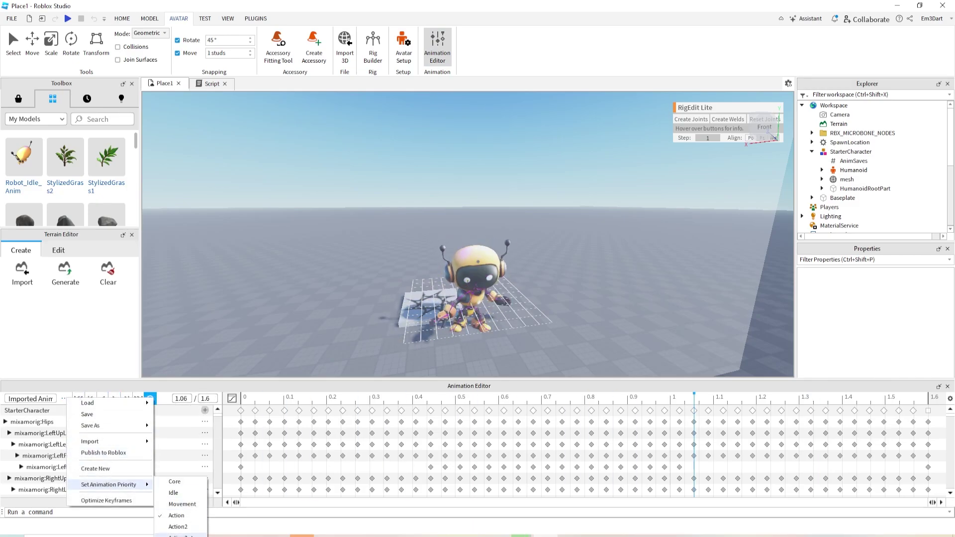
left_click(185, 527)
Step: Import the downloaded jump FBX as a new animation clip for the robot and play it back
left_click(64, 399)
mouse_move(128, 442)
left_click(167, 451)
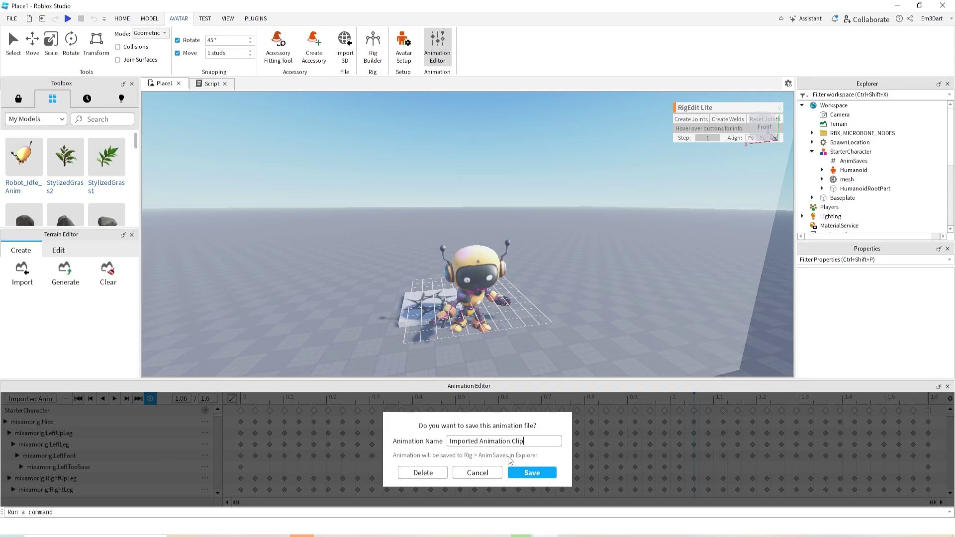
left_click(477, 473)
left_click(64, 398)
left_click(96, 468)
left_click(539, 474)
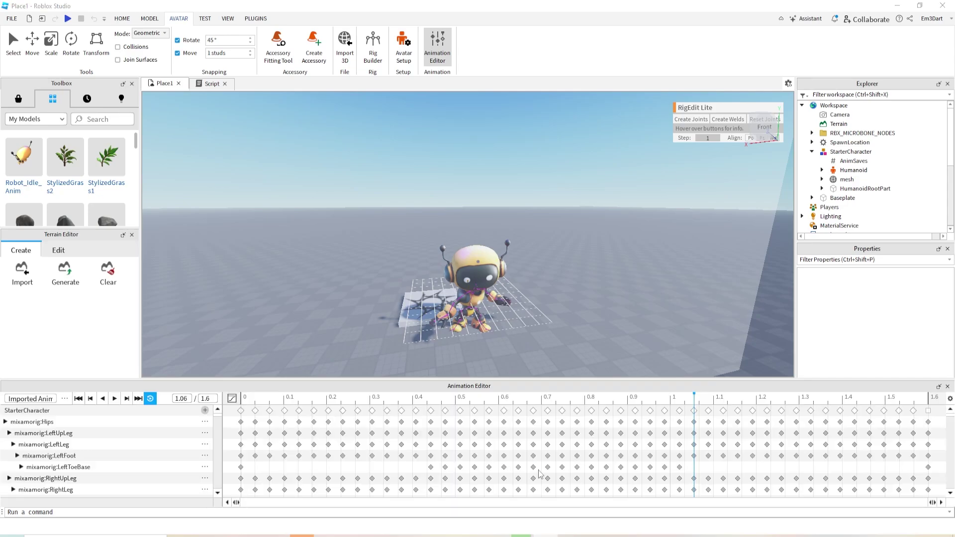
double_click(379, 208)
left_click(118, 399)
left_click(117, 399)
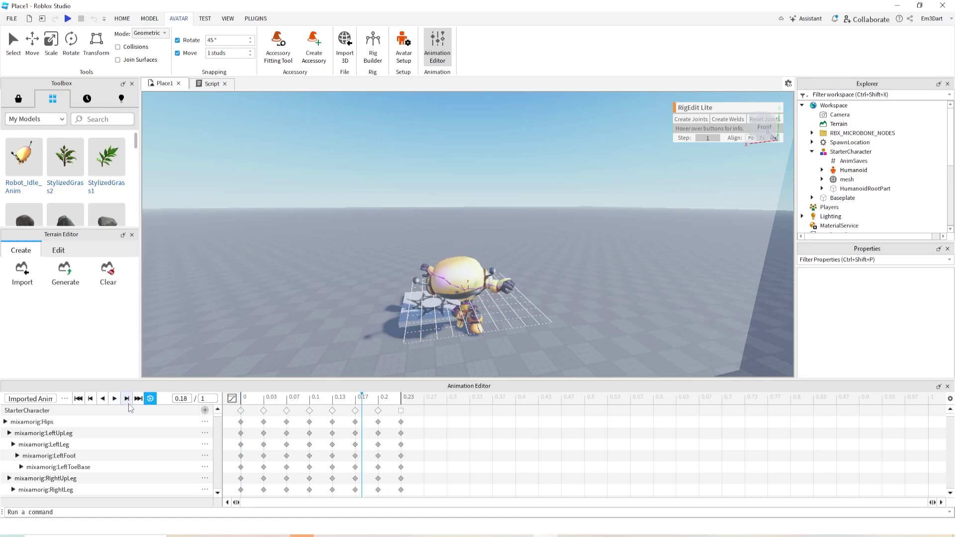
Step: Set the jump clip's priority to Action3 and publish it to Roblox as an animation titled Cute_Robot_StartJump
left_click(65, 398)
mouse_move(107, 483)
left_click(172, 512)
left_click(65, 399)
left_click(114, 453)
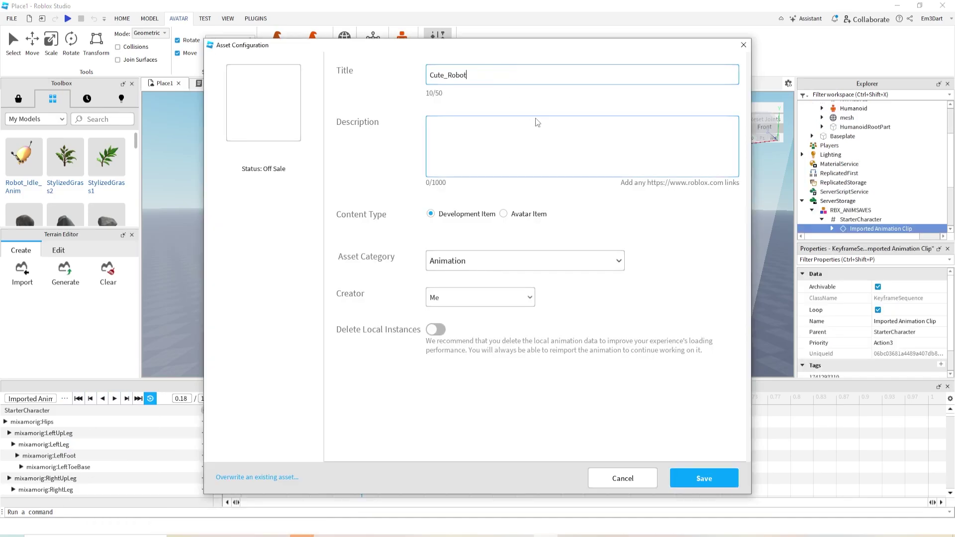
left_click(716, 483)
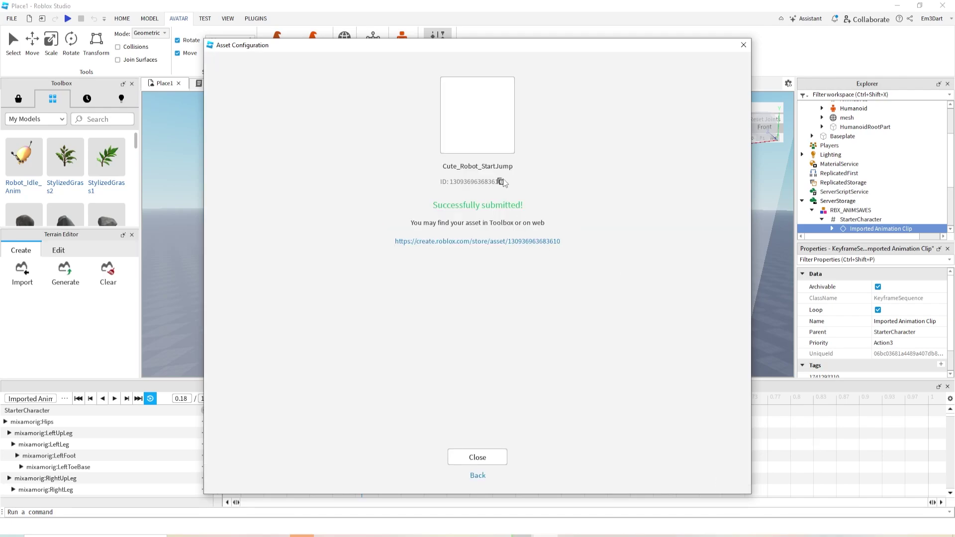
left_click(534, 242)
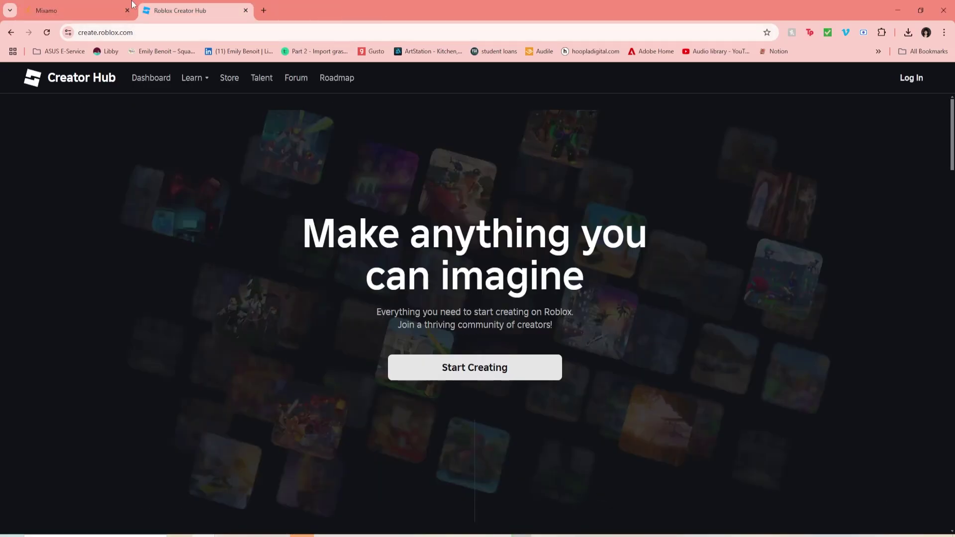
left_click(133, 6)
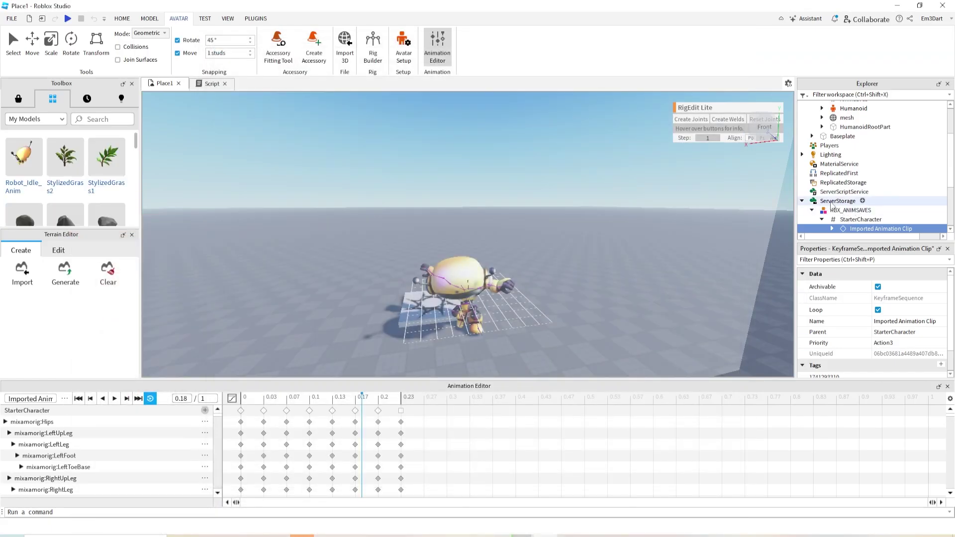
Step: Collapse StarterCharacter and move it from the Workspace back into StarterPlayer
left_click(812, 152)
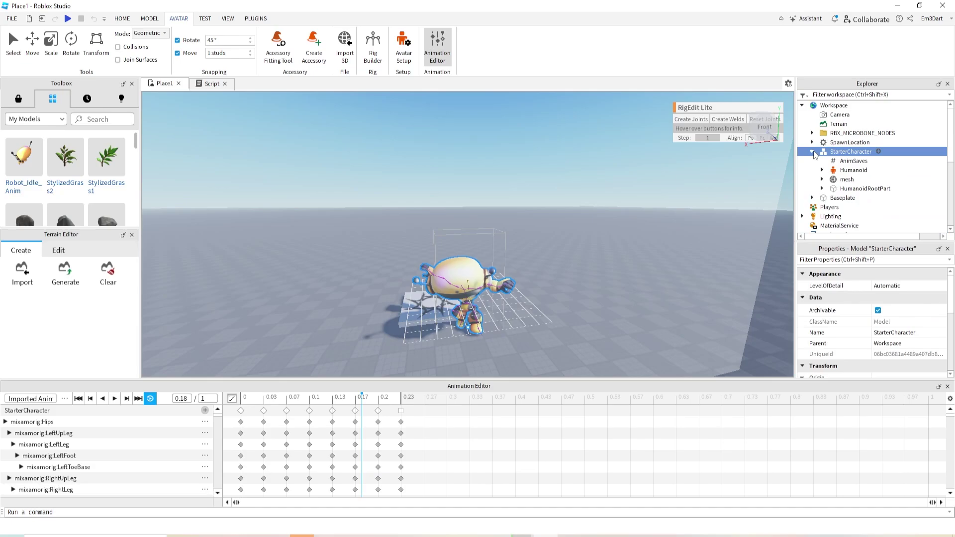
scroll(863, 170, "down", 4)
left_click_drag(863, 171, 843, 164)
left_click(821, 191)
scroll(864, 206, "down", 4)
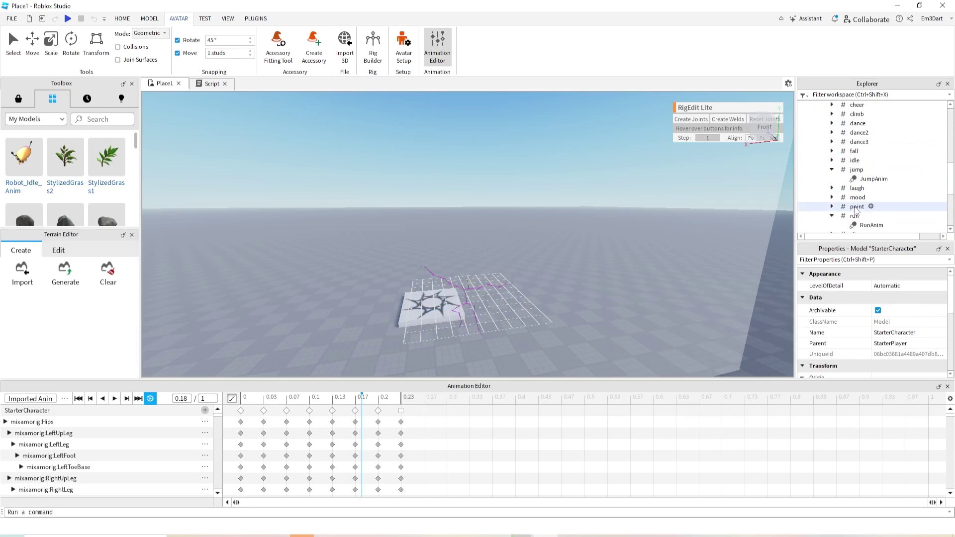
left_click(863, 178)
left_click(893, 297)
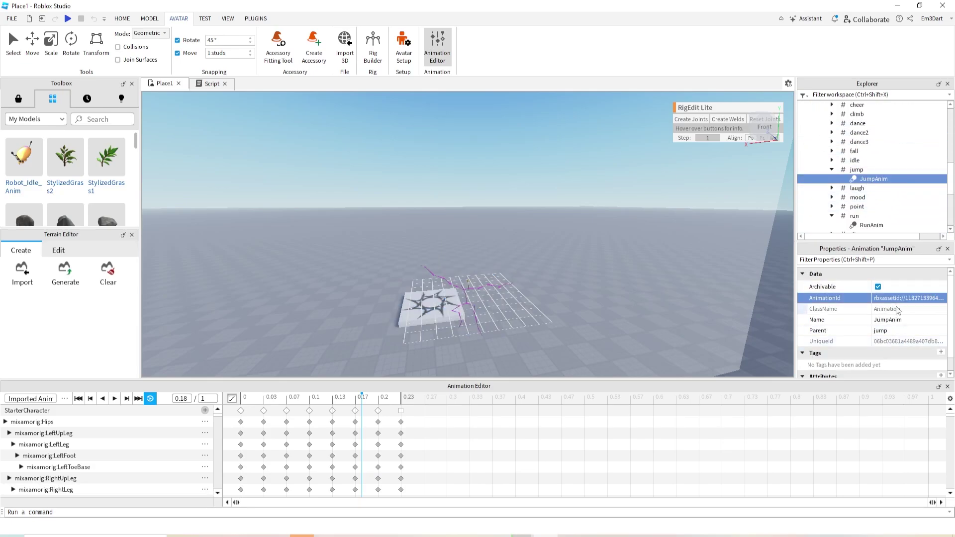
scroll(876, 180, "up", 2)
scroll(880, 164, "down", 2)
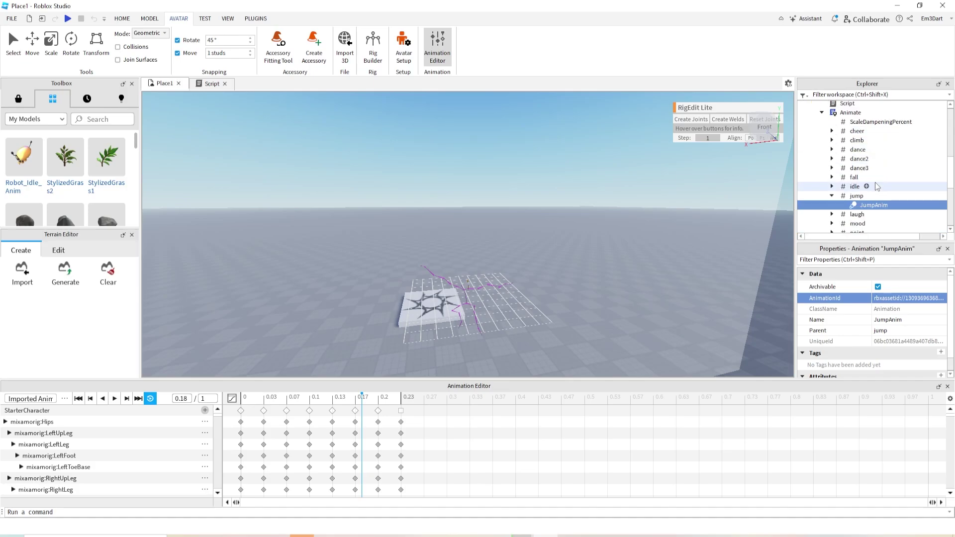
Step: Collapse the jump entry in the Animate script, select the fall entry, and start a play test of the jump
left_click(834, 153)
left_click(831, 169)
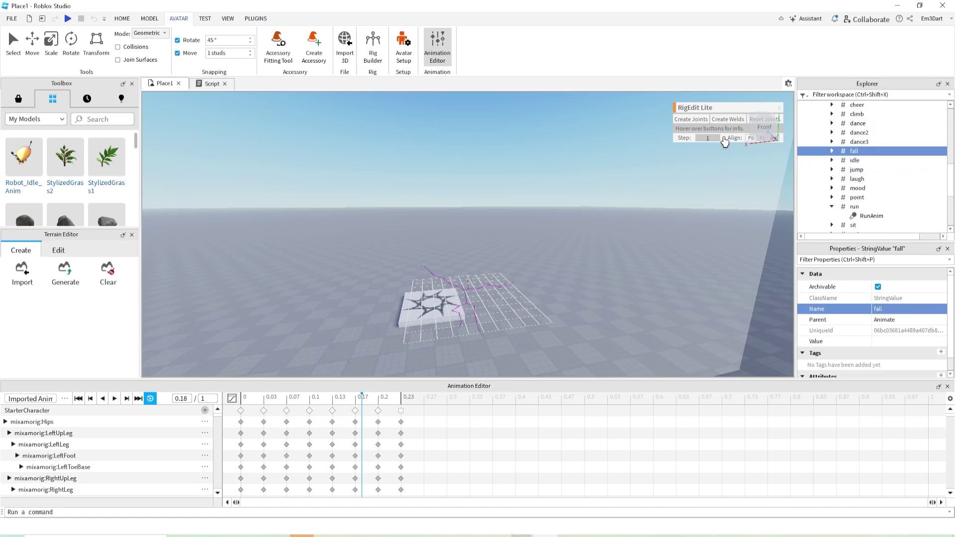
key("F5")
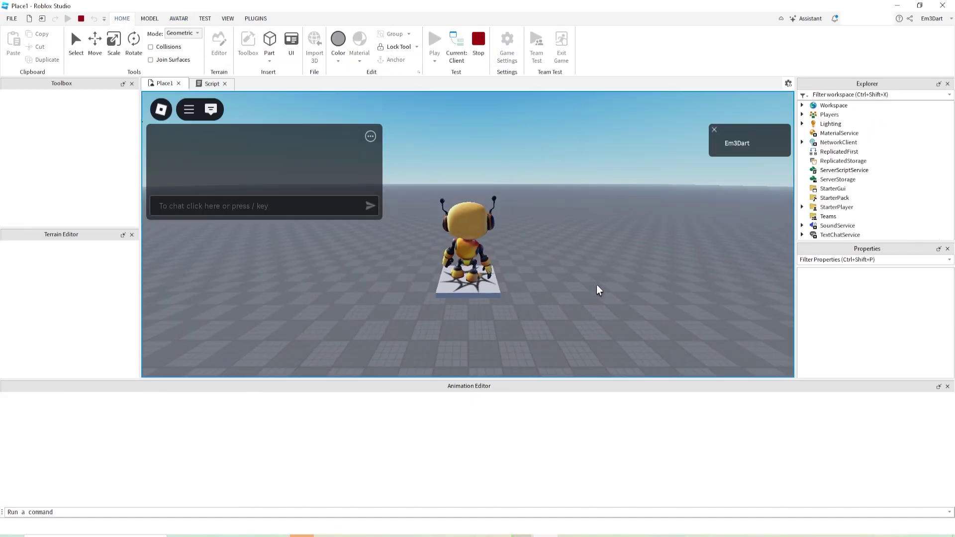
Step: Run the robot around the baseplate to check its movement, and stop the play test
key("d")
key("s")
key("d")
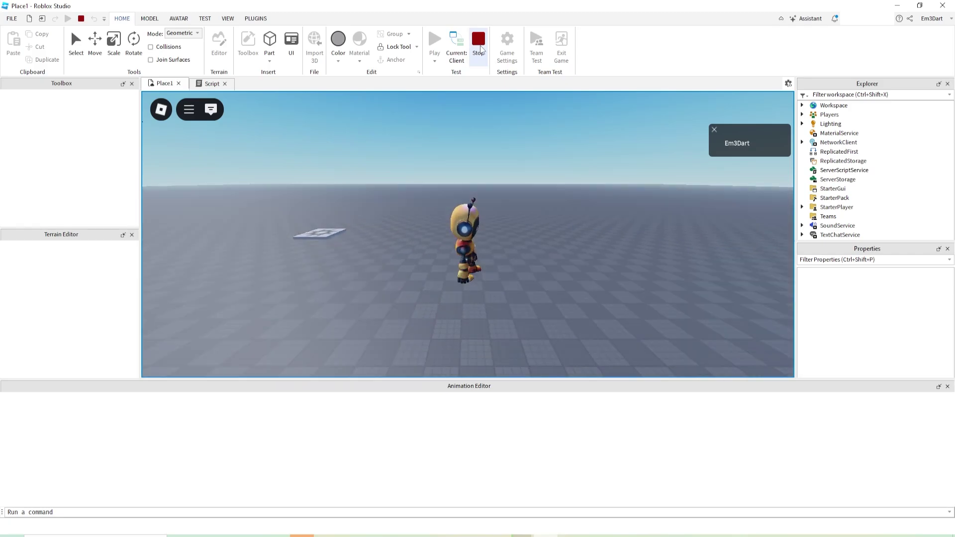
key("shift+F5")
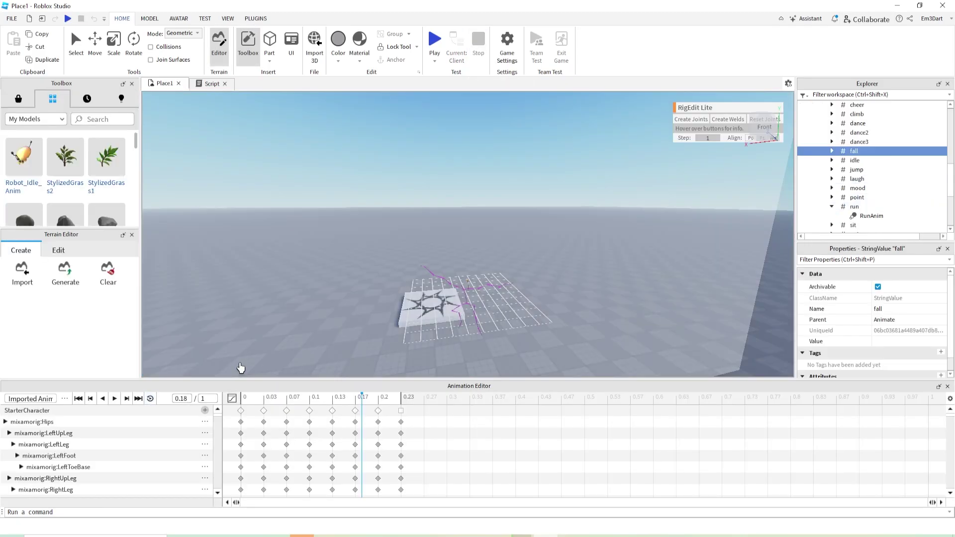
Step: Play test repeated jumps with the robot, orbit around it to view the landing pose, and stop the test
left_click(434, 40)
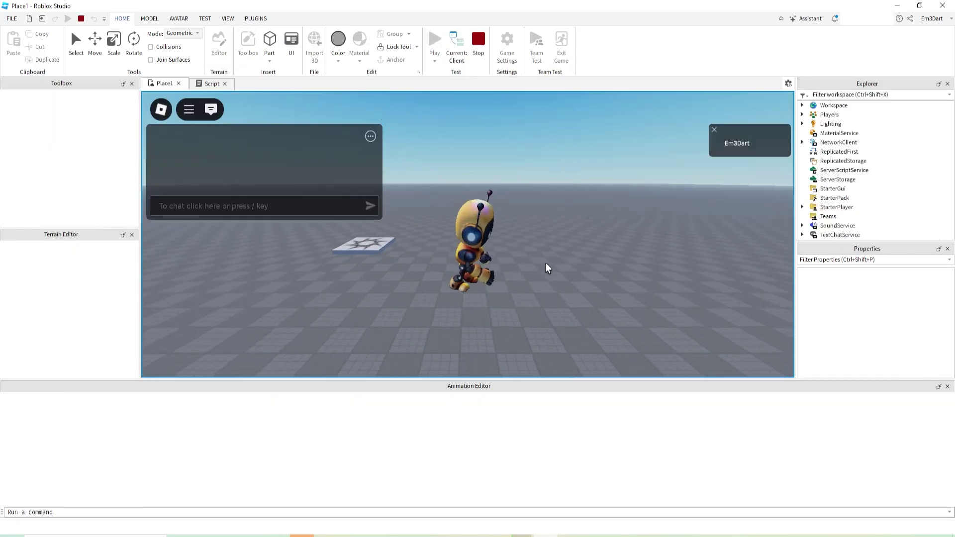
key("space")
key("space")
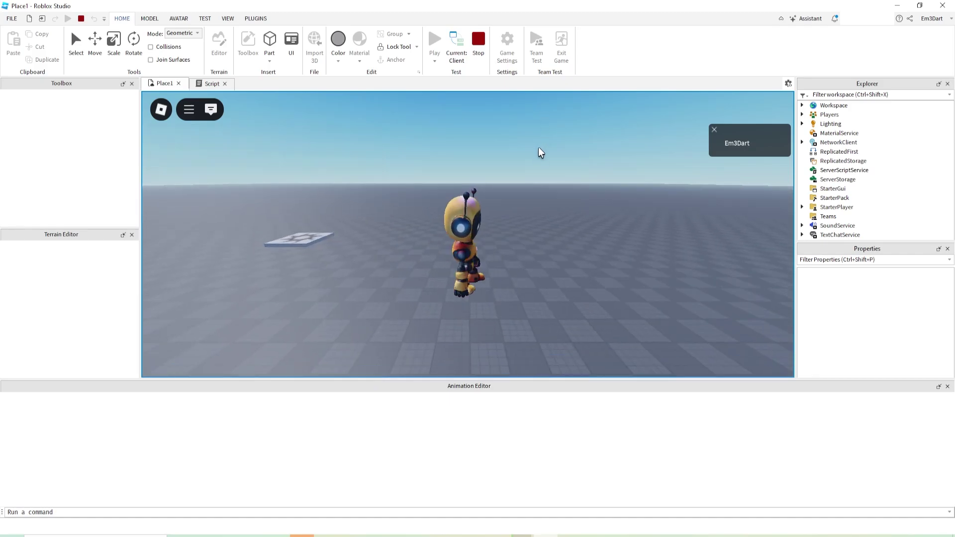
key("space")
right_click_drag(516, 139, 550, 195)
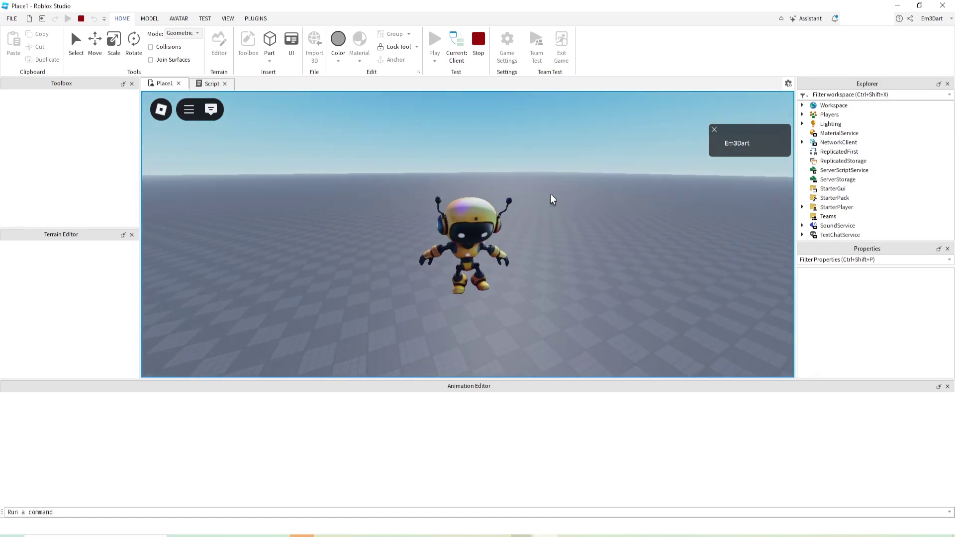
key("shift+F5")
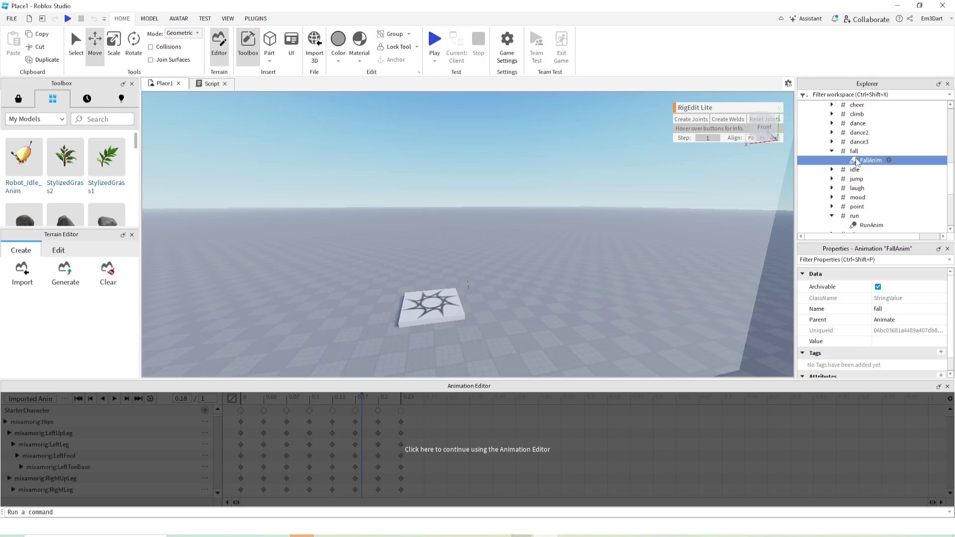
Step: Move StarterCharacter from StarterPlayer into the Workspace and load the robot rig in the Animation Editor
scroll(876, 152, "up", 6)
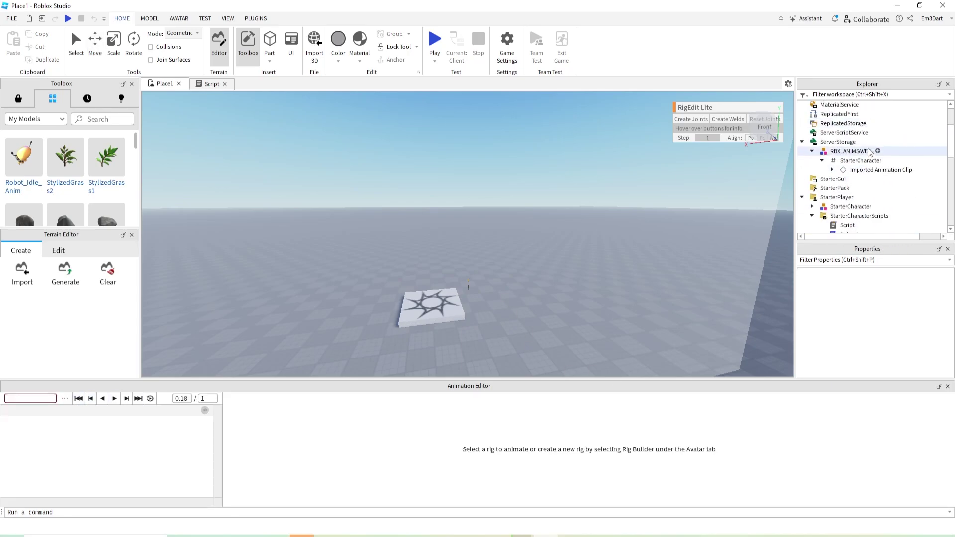
scroll(876, 164, "down", 1)
double_click(864, 180)
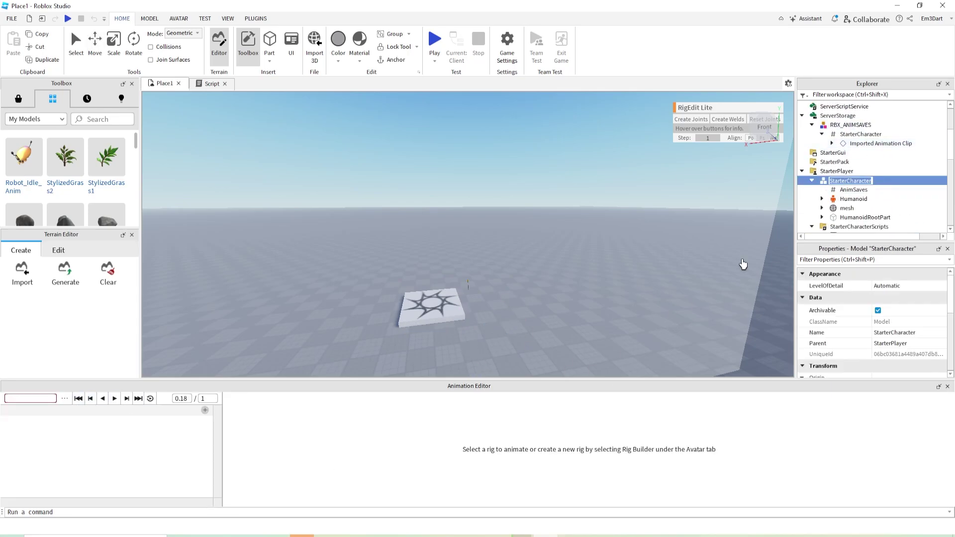
left_click_drag(824, 182, 830, 105)
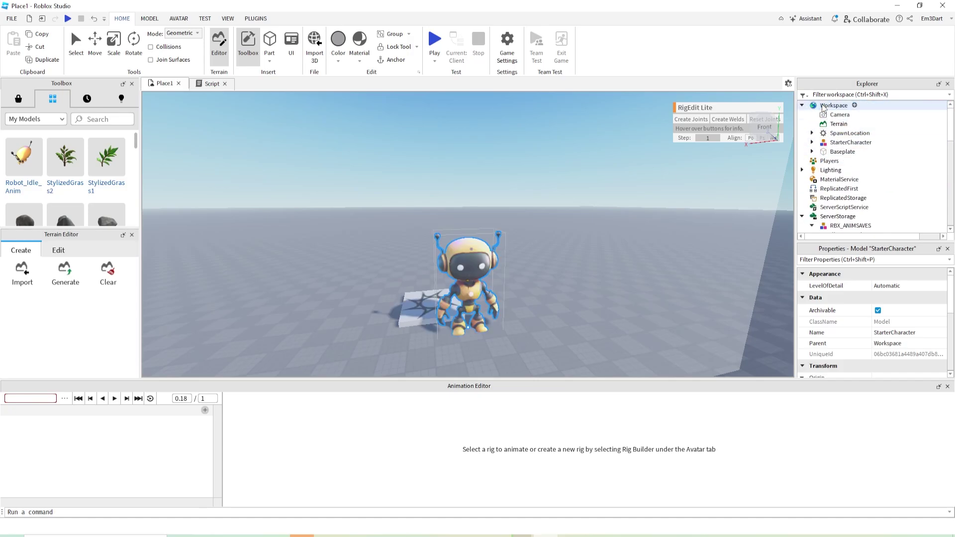
left_click(476, 277)
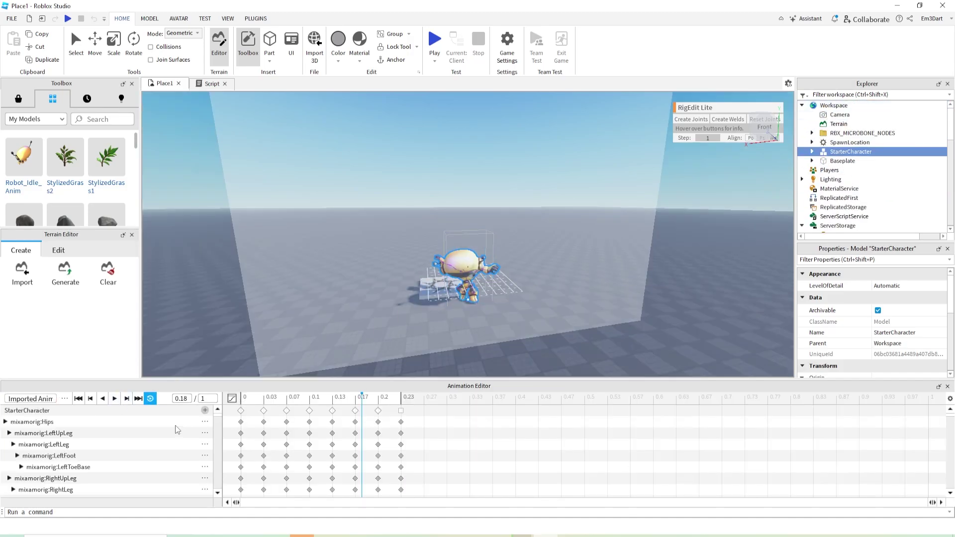
Step: Set the imported jump clip's priority to Action4 and publish it to Roblox as an animation titled Robot_JumpStart_Fixed
left_click(64, 399)
left_click(175, 536)
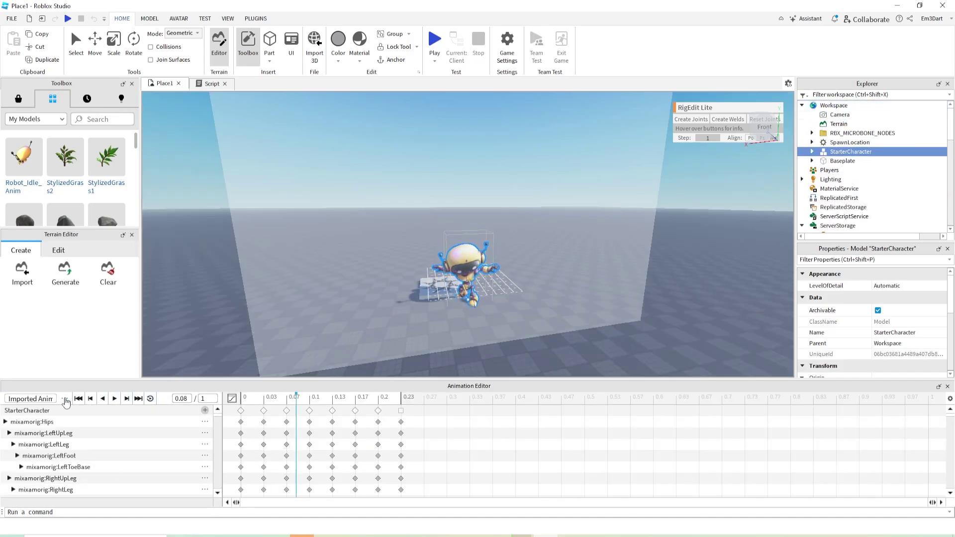
left_click(65, 399)
left_click(121, 455)
left_click(550, 73)
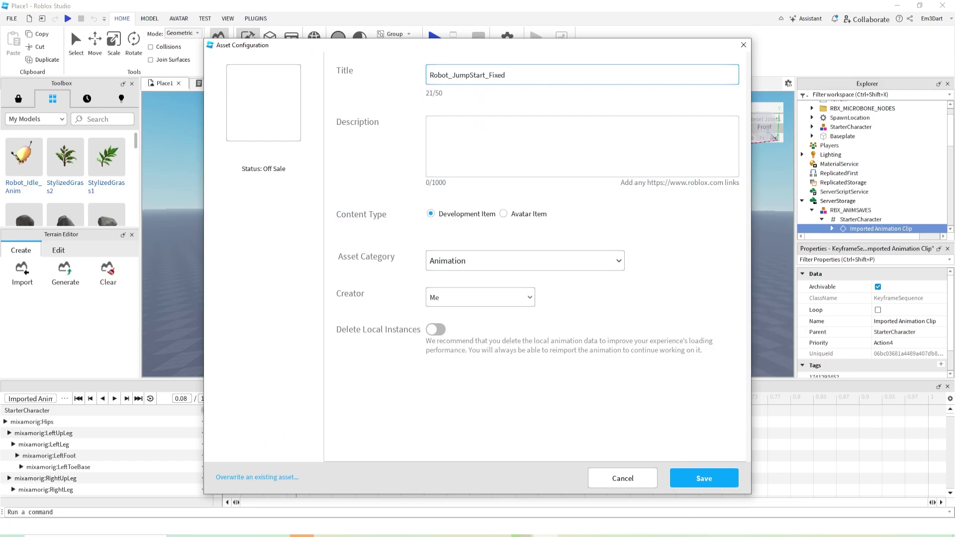
key("Return")
left_click(477, 456)
Step: Replace the AnimationId of JumpAnim in the Animate script with the ID of the published Robot_JumpStart_Fixed asset
scroll(865, 164, "down", 3)
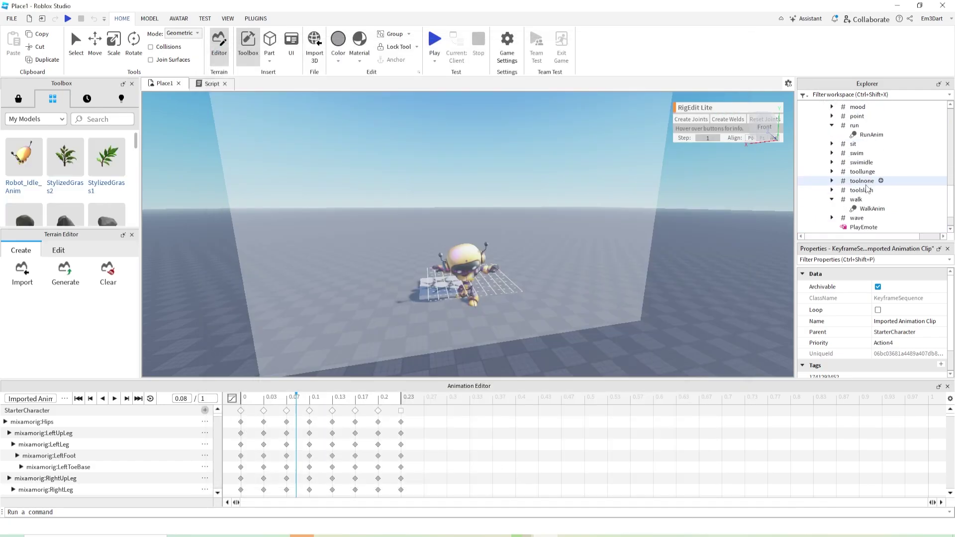
left_click(831, 178)
left_click(832, 140)
left_click(864, 150)
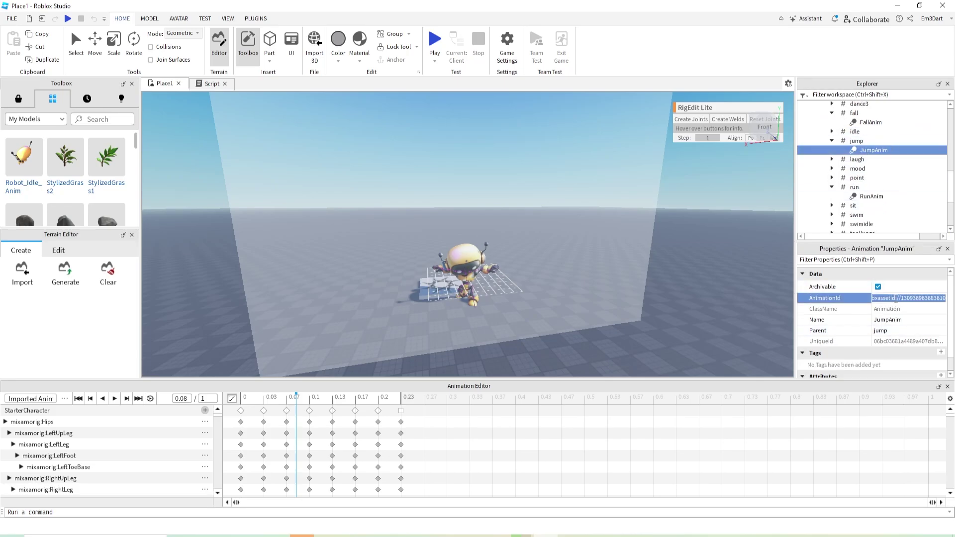
Step: Move StarterCharacter from the Workspace back into StarterPlayer
scroll(868, 164, "up", 9)
left_click(831, 153)
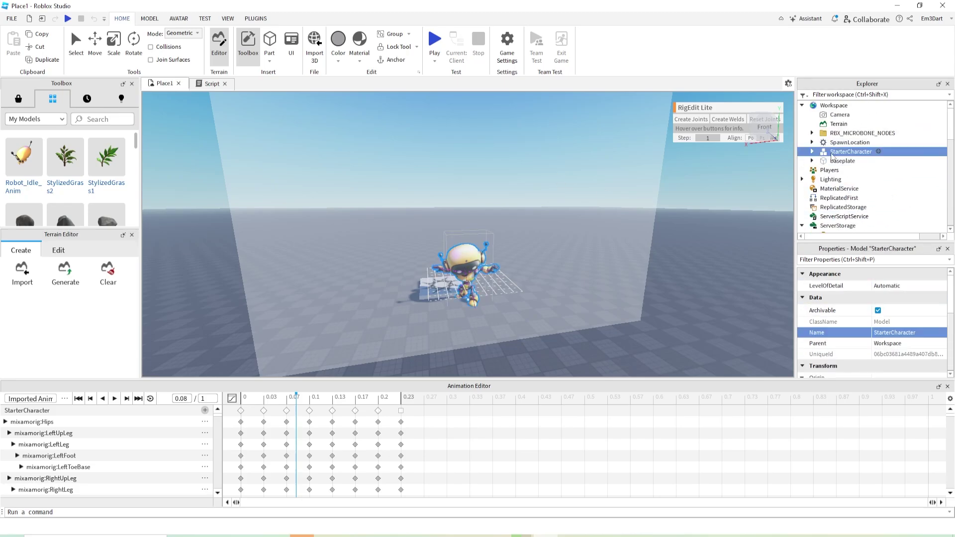
scroll(852, 192, "down", 5)
left_click_drag(831, 153, 854, 164)
Step: Play test the robot's running and its republished jump animation, and stop the test
left_click(434, 40)
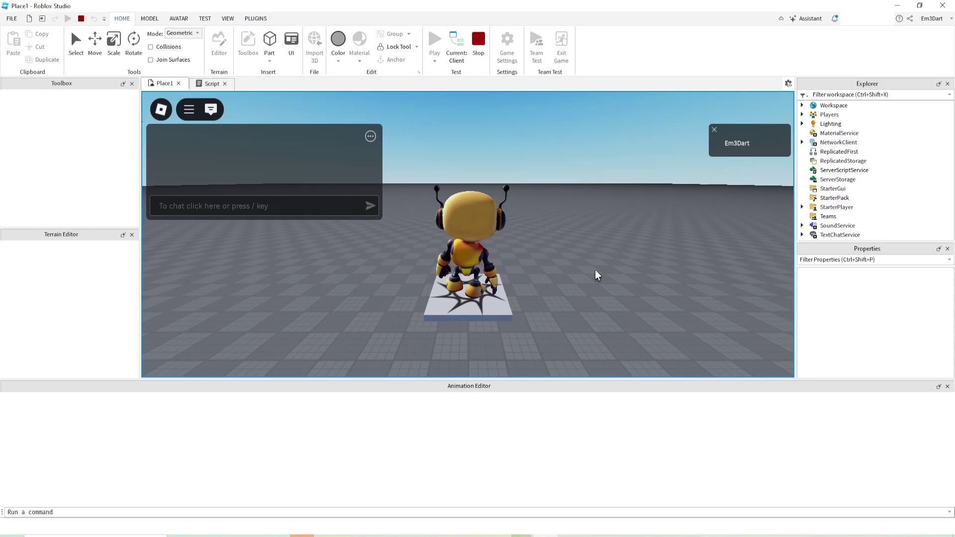
key("space")
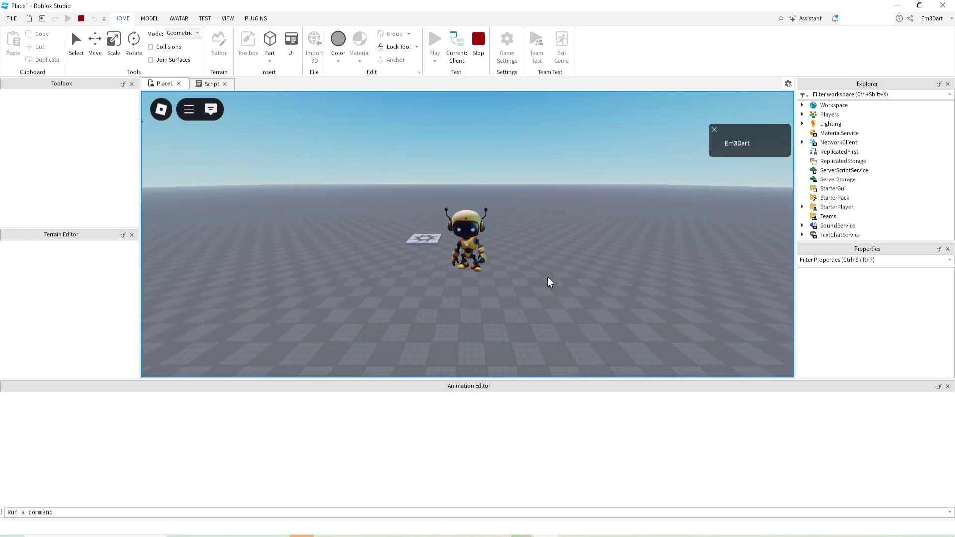
key("w")
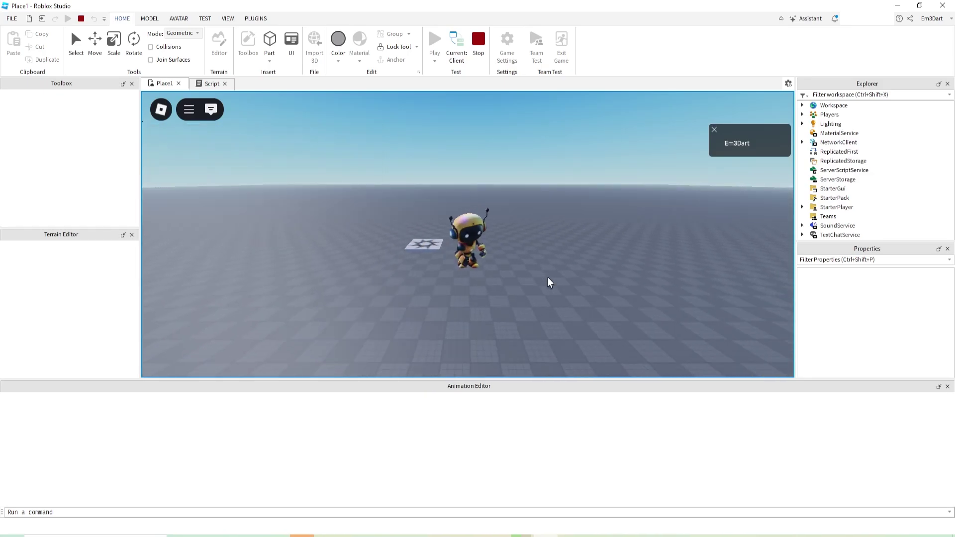
key("shift+F5")
Step: Expand StarterCharacter, select its Humanoid and open the WalkSpeed value for editing
left_click(812, 150)
left_click(853, 169)
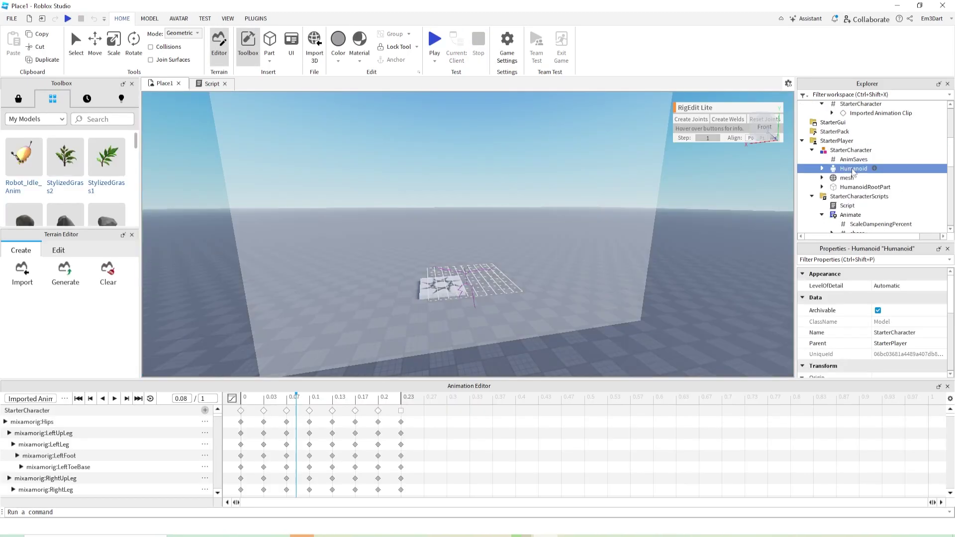
scroll(890, 344, "down", 10)
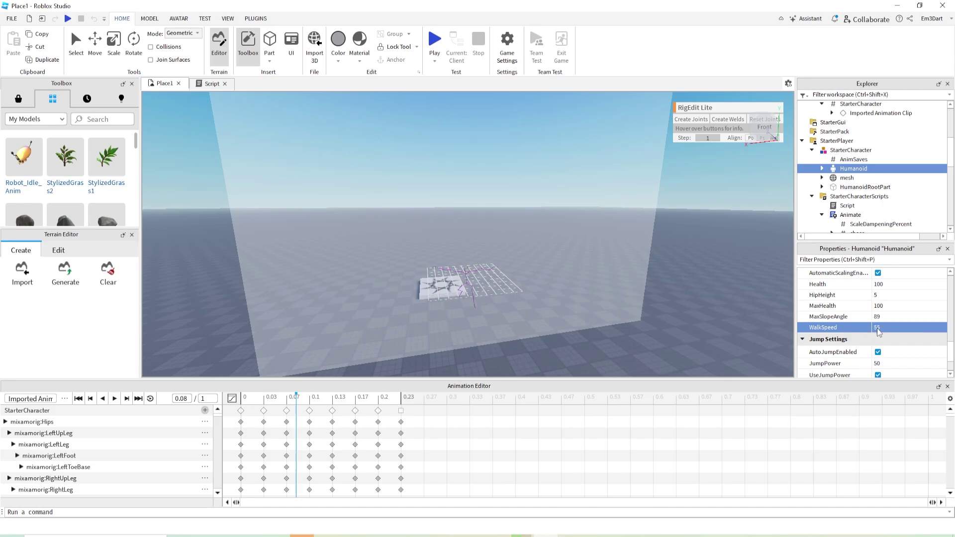
Step: Run two more play tests to check the robot's walking speed, turning and jump
key("F5")
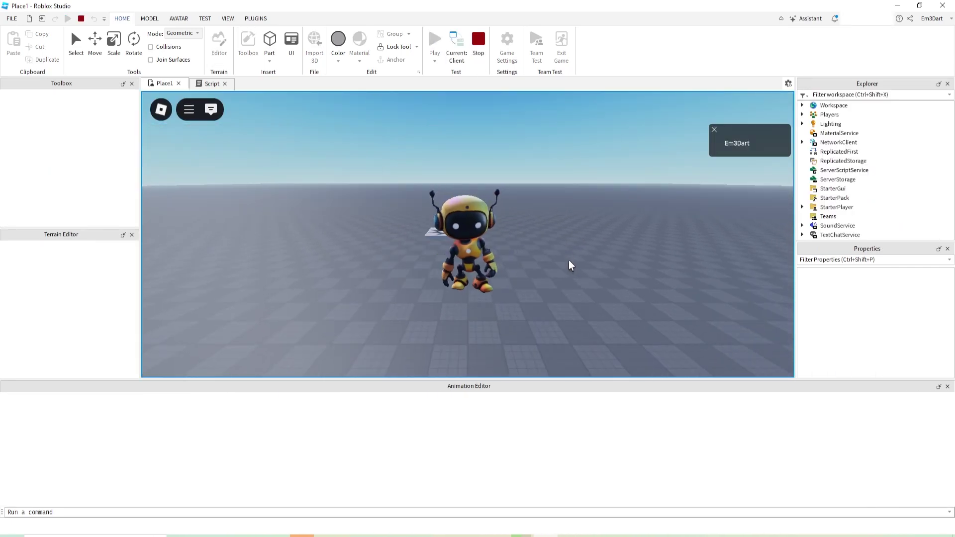
key("shift+F5")
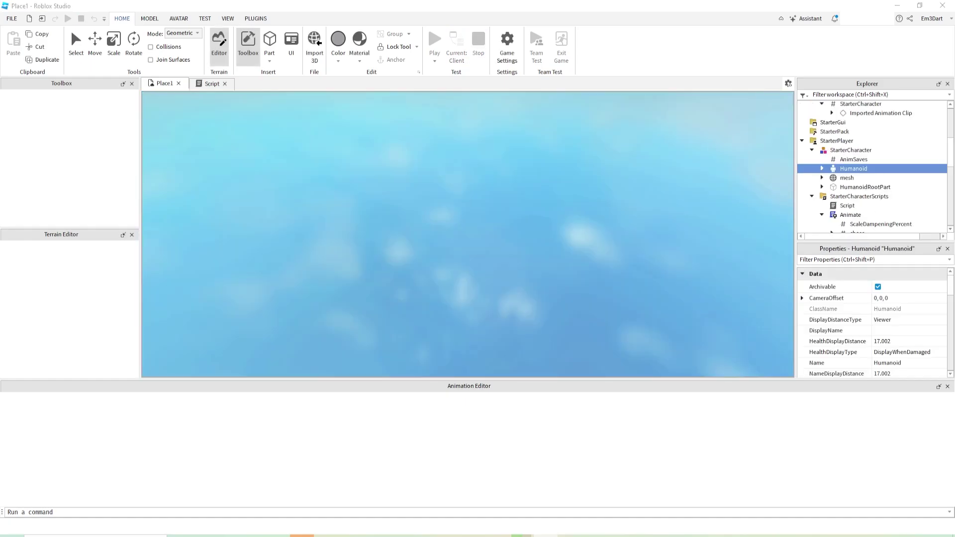
key("F5")
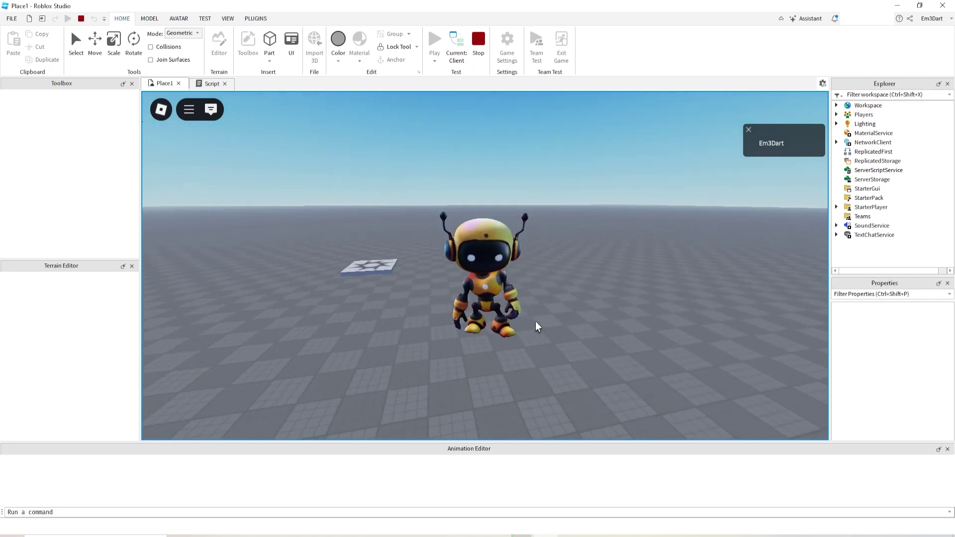
key("Left")
key("space")
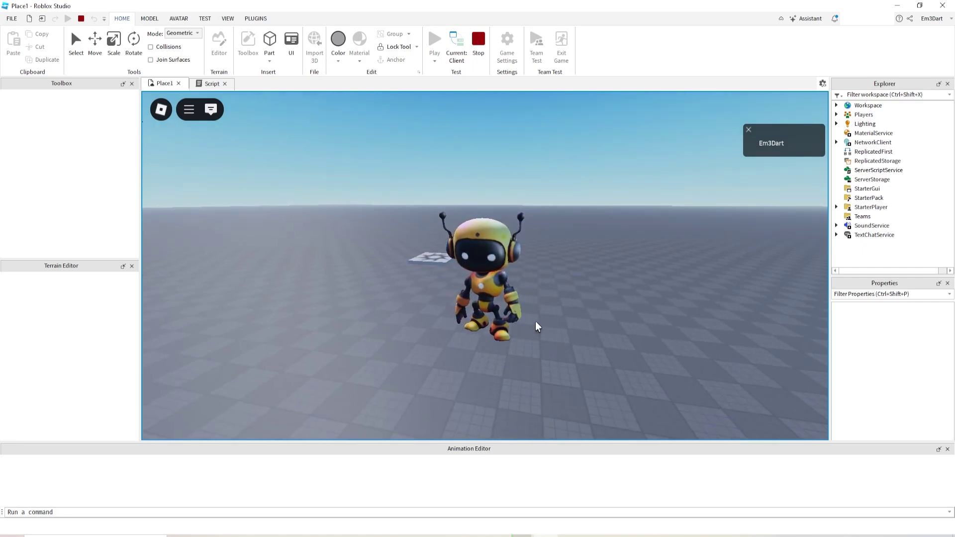